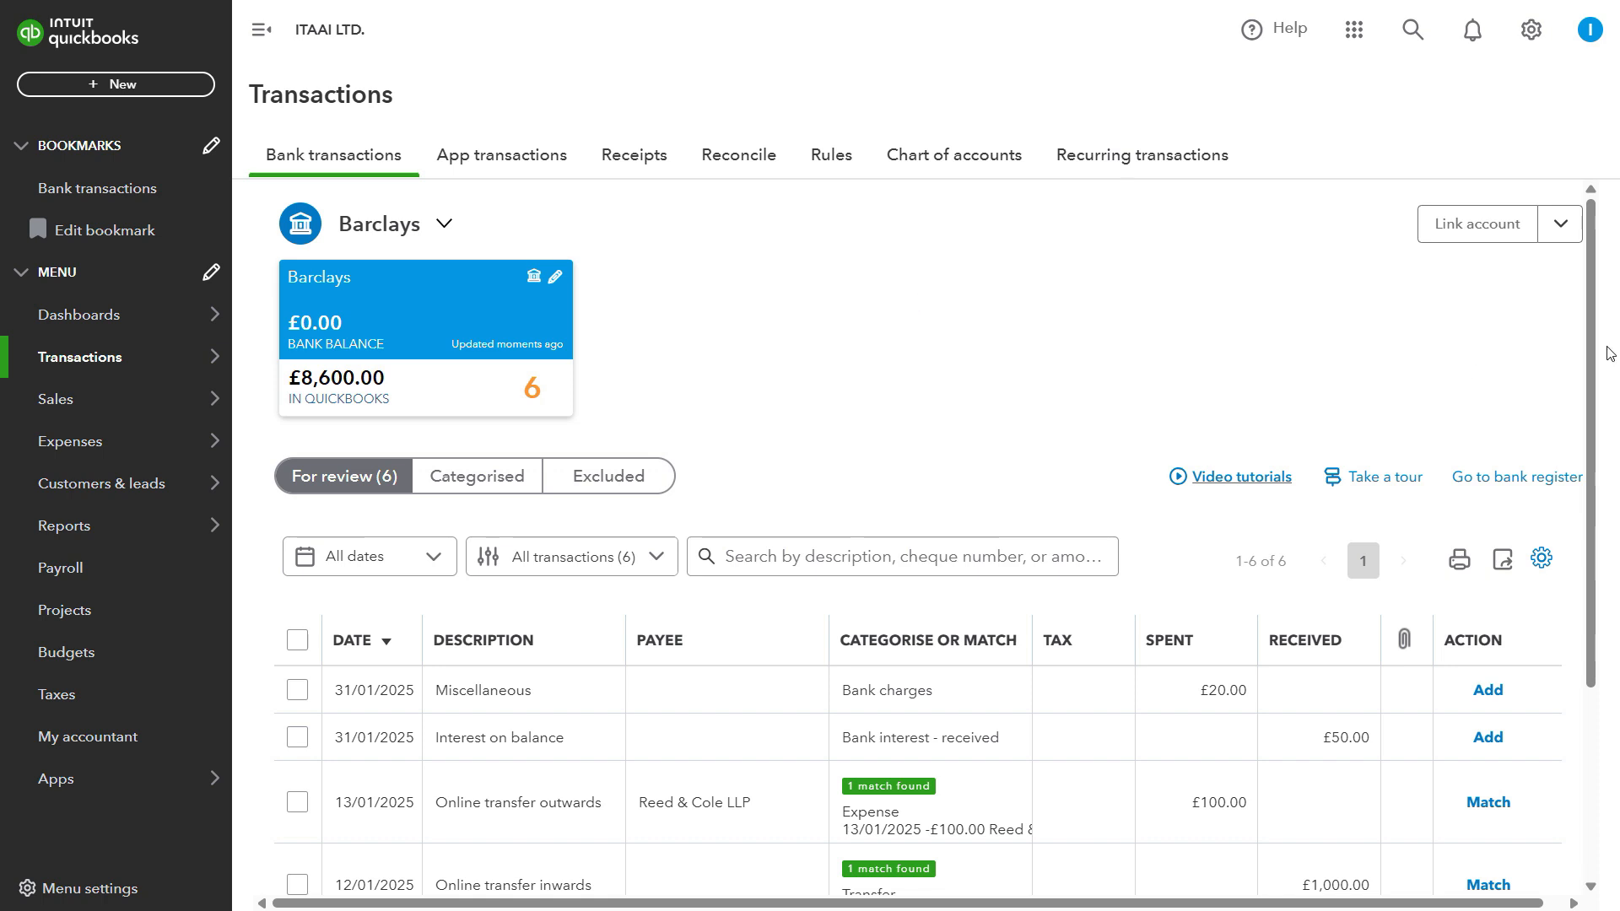
pyautogui.scroll(-1, 1600, 351)
pyautogui.scroll(1, 1600, 350)
pyautogui.moveTo(1591, 358); pyautogui.dragTo(1590, 400)
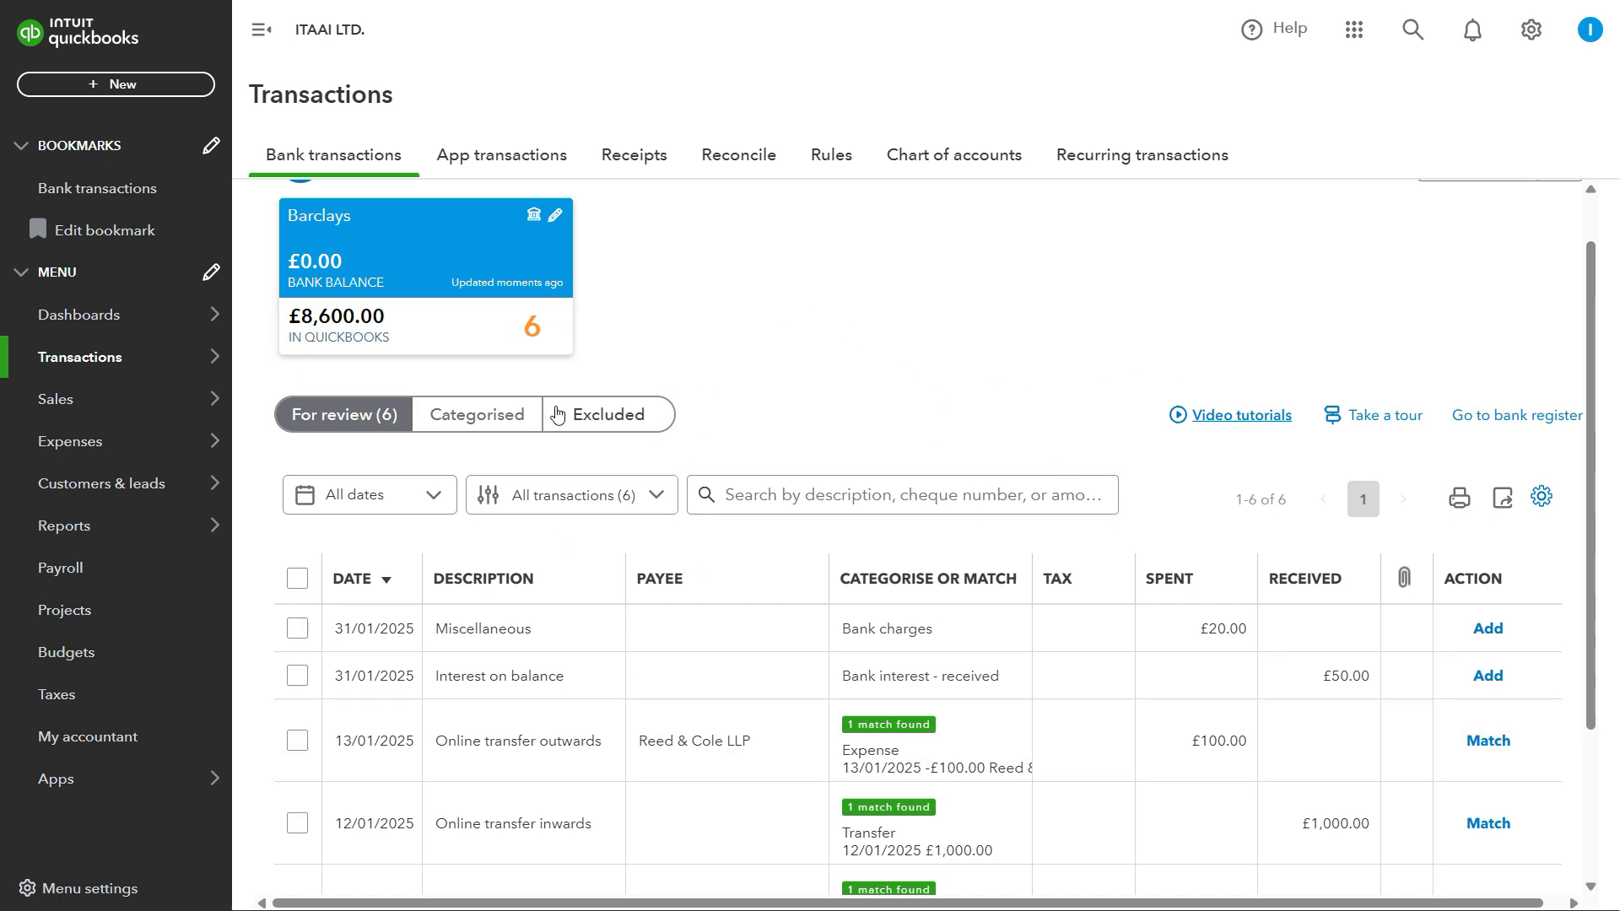
pyautogui.moveTo(116, 364)
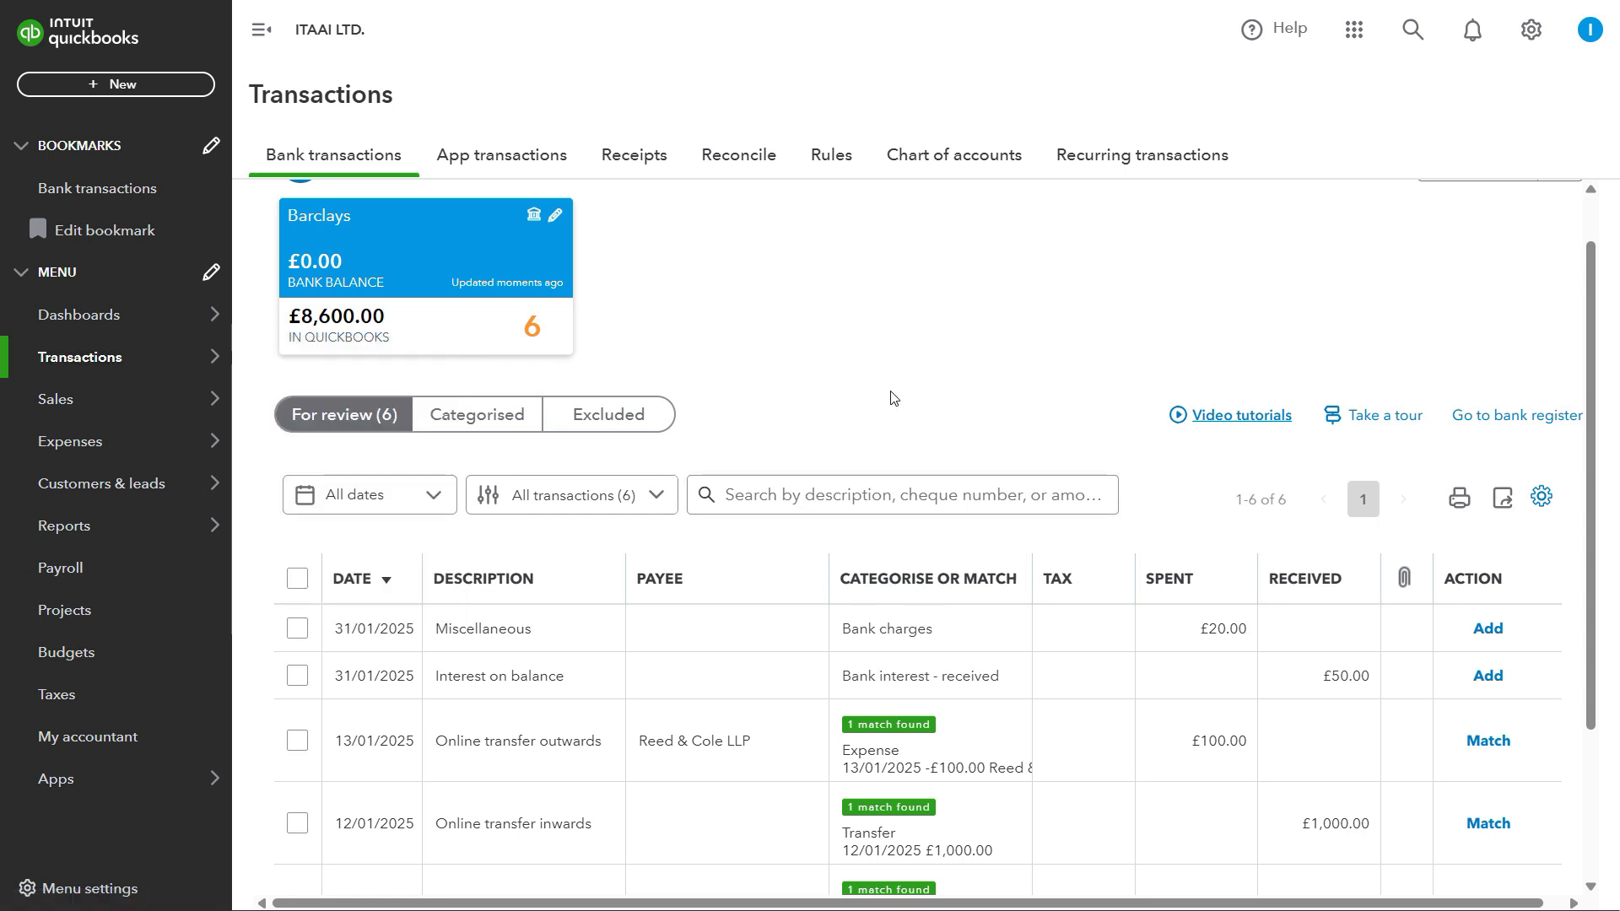
pyautogui.scroll(1, 893, 397)
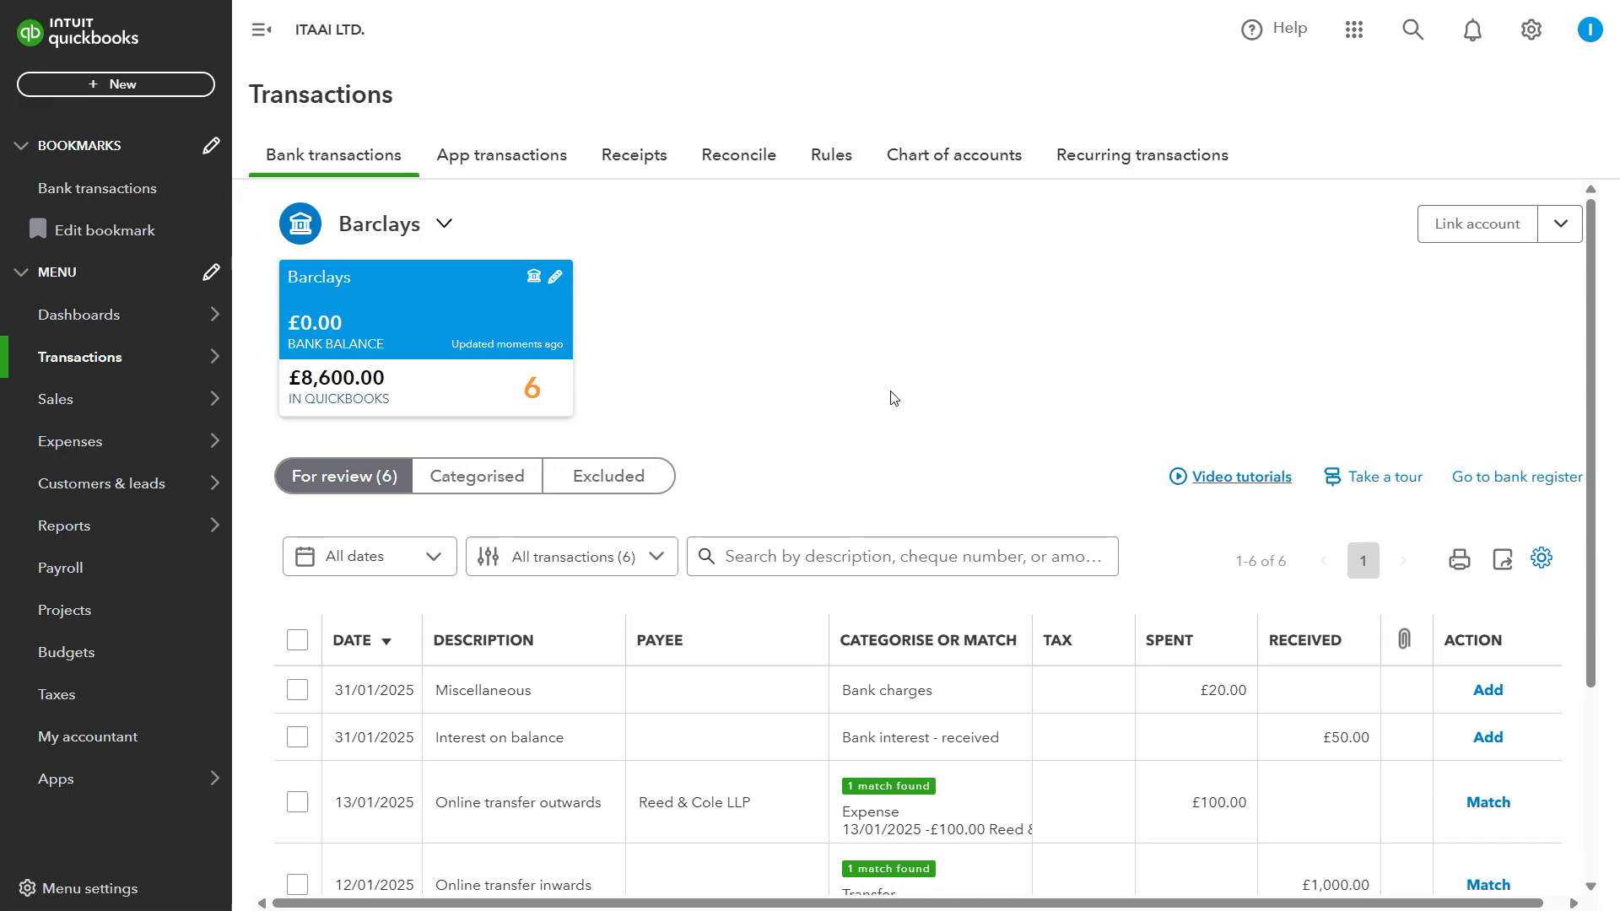
pyautogui.press('F11')
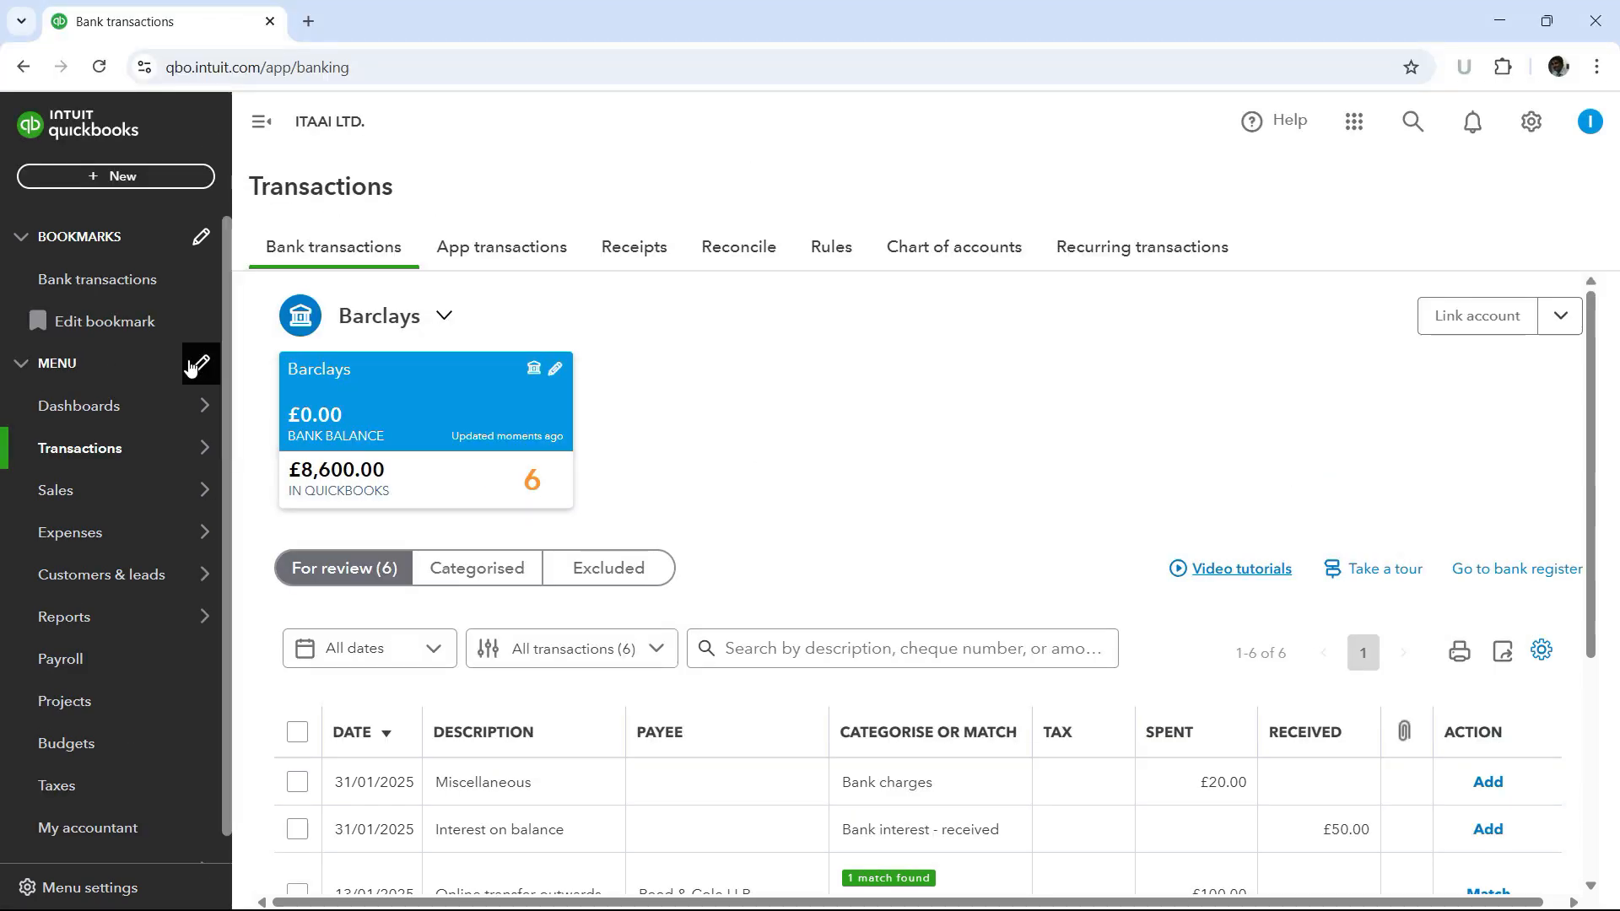
# - Open the Dashboards page in a new browser tab and switch to that tab
pyautogui.moveTo(128, 411)
pyautogui.rightClick(279, 409)
pyautogui.click(363, 429)
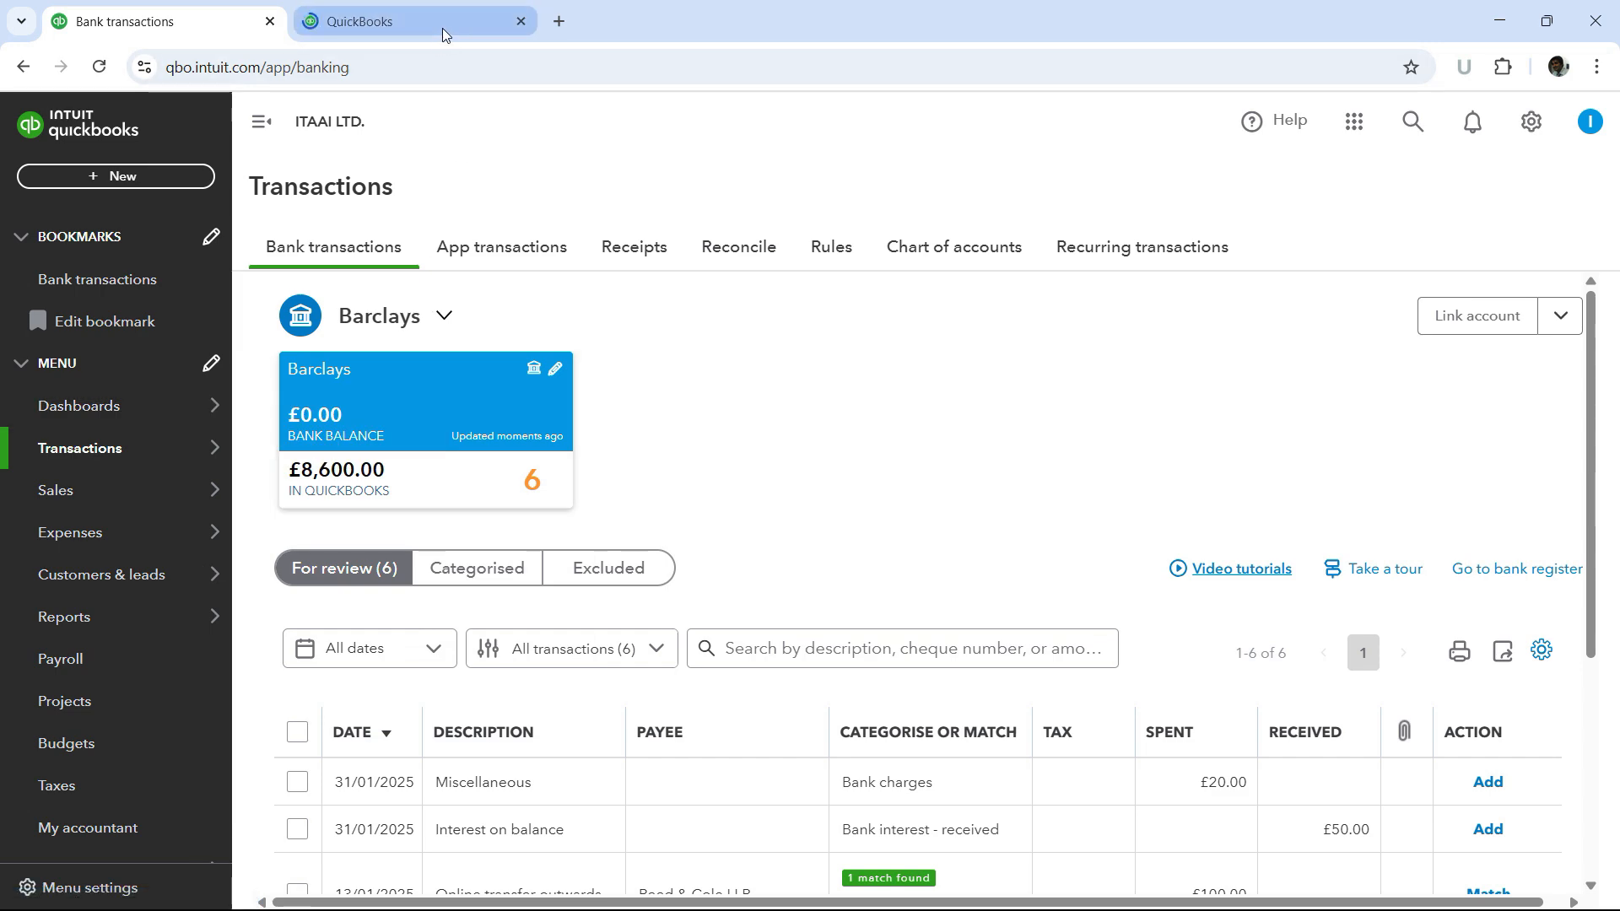
pyautogui.click(443, 24)
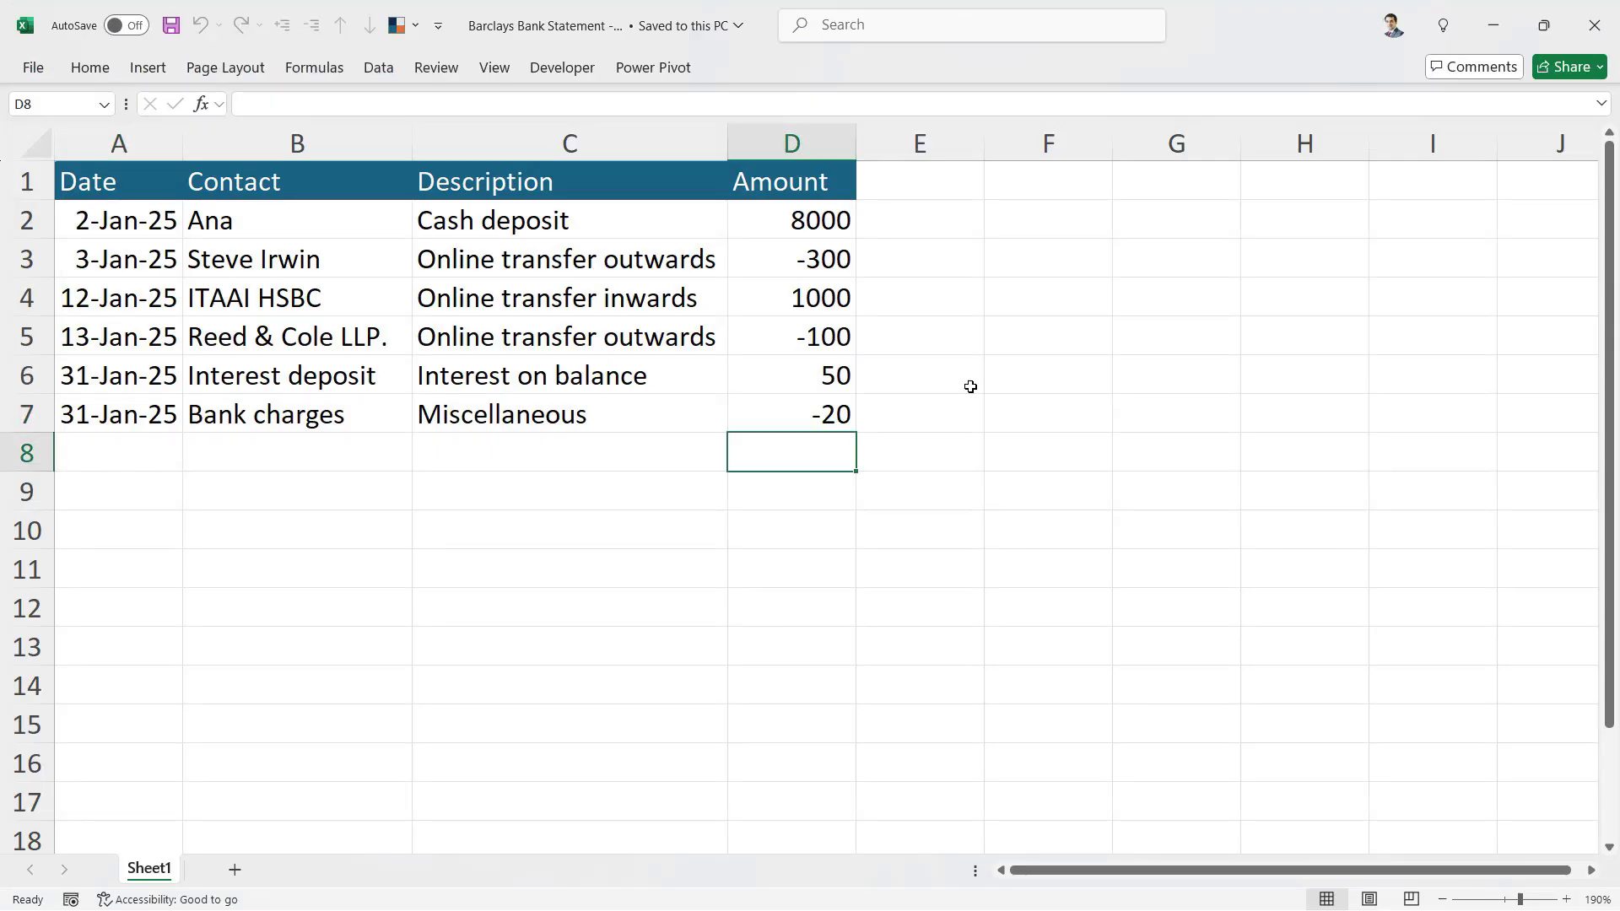
# - In the Barclays Bank Statement spreadsheet, total the Amount column in D8 with =SUM(D2:D7)
pyautogui.write('=sum')
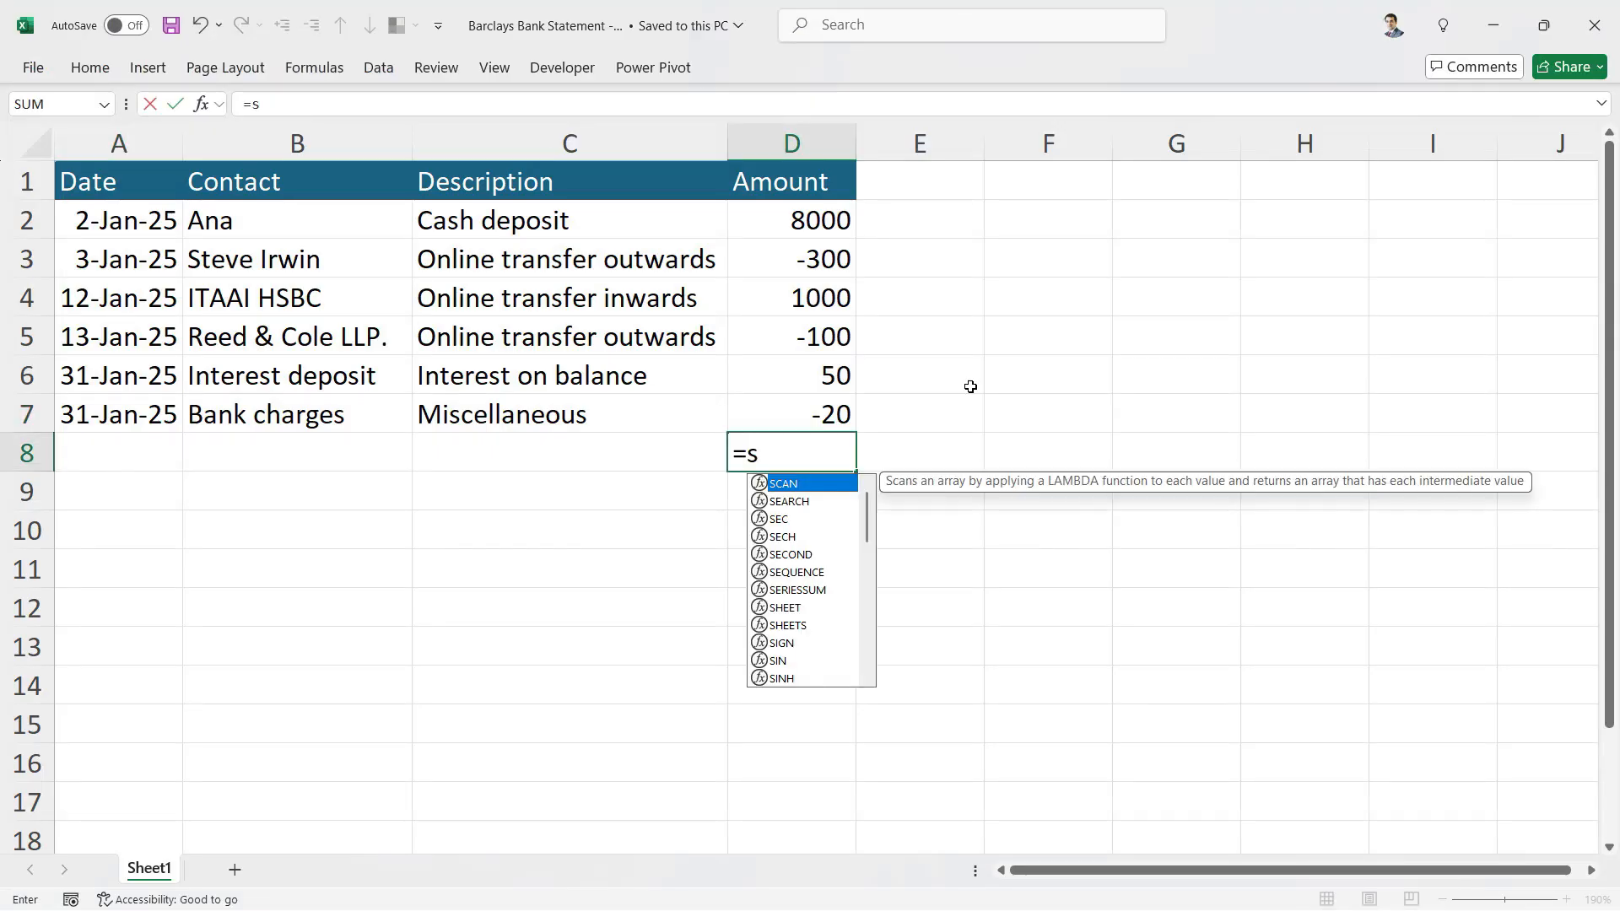
pyautogui.press('Tab')
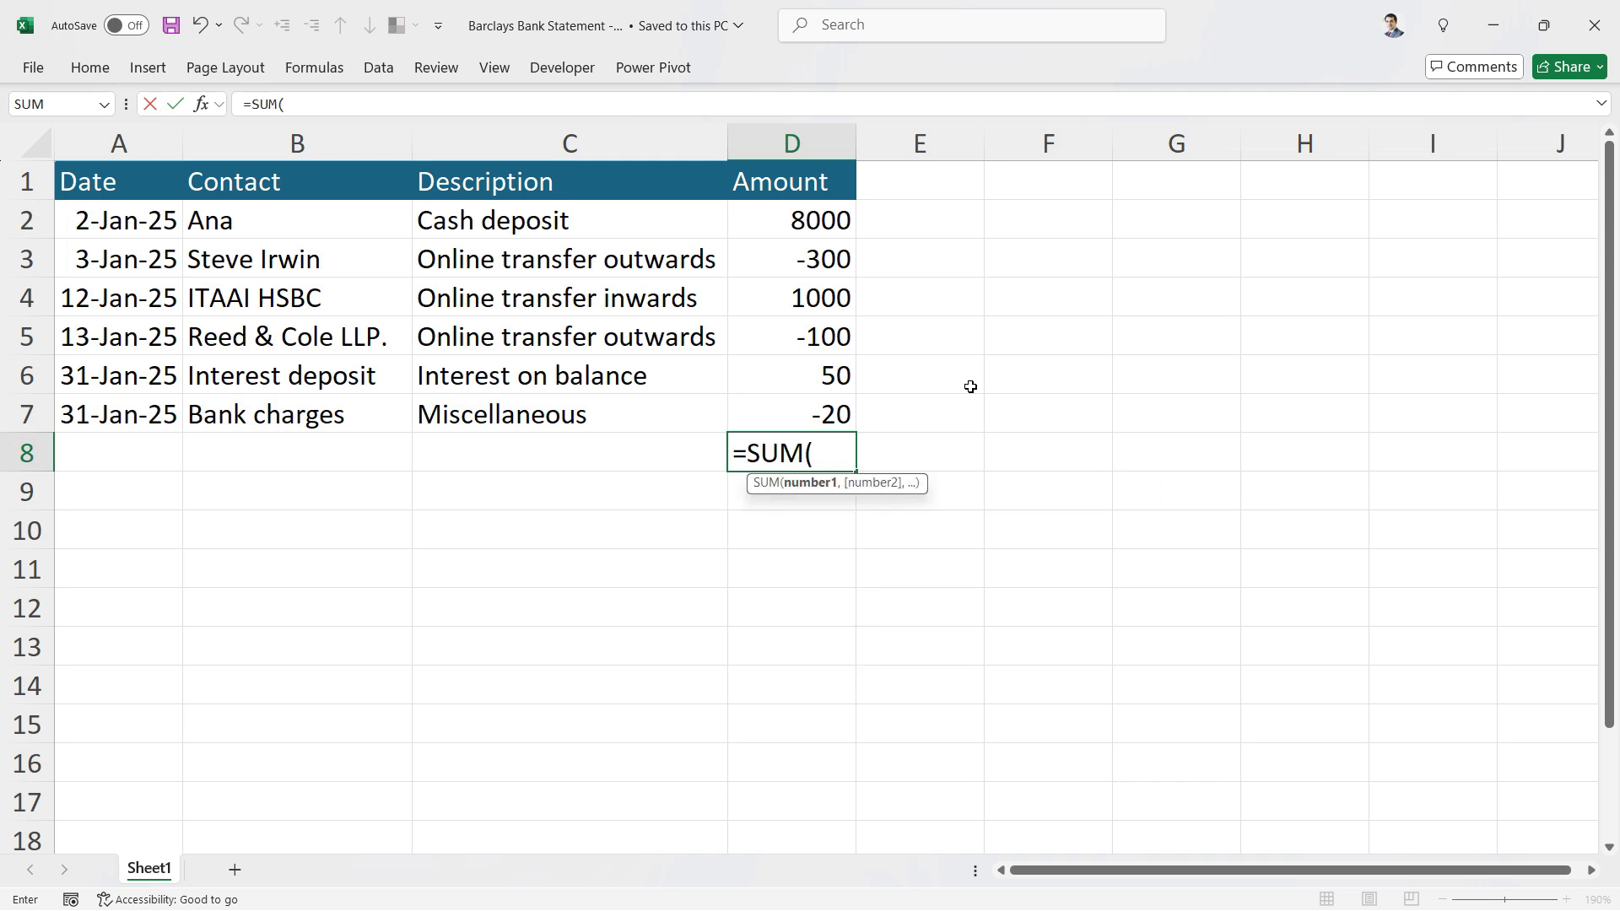
pyautogui.press('Up')
pyautogui.hotkey('shift', 'Up')
pyautogui.hotkey('shift', 'Up')
pyautogui.hotkey('shift', 'Up')
pyautogui.hotkey('shift', 'Up')
pyautogui.hotkey('shift', 'Up')
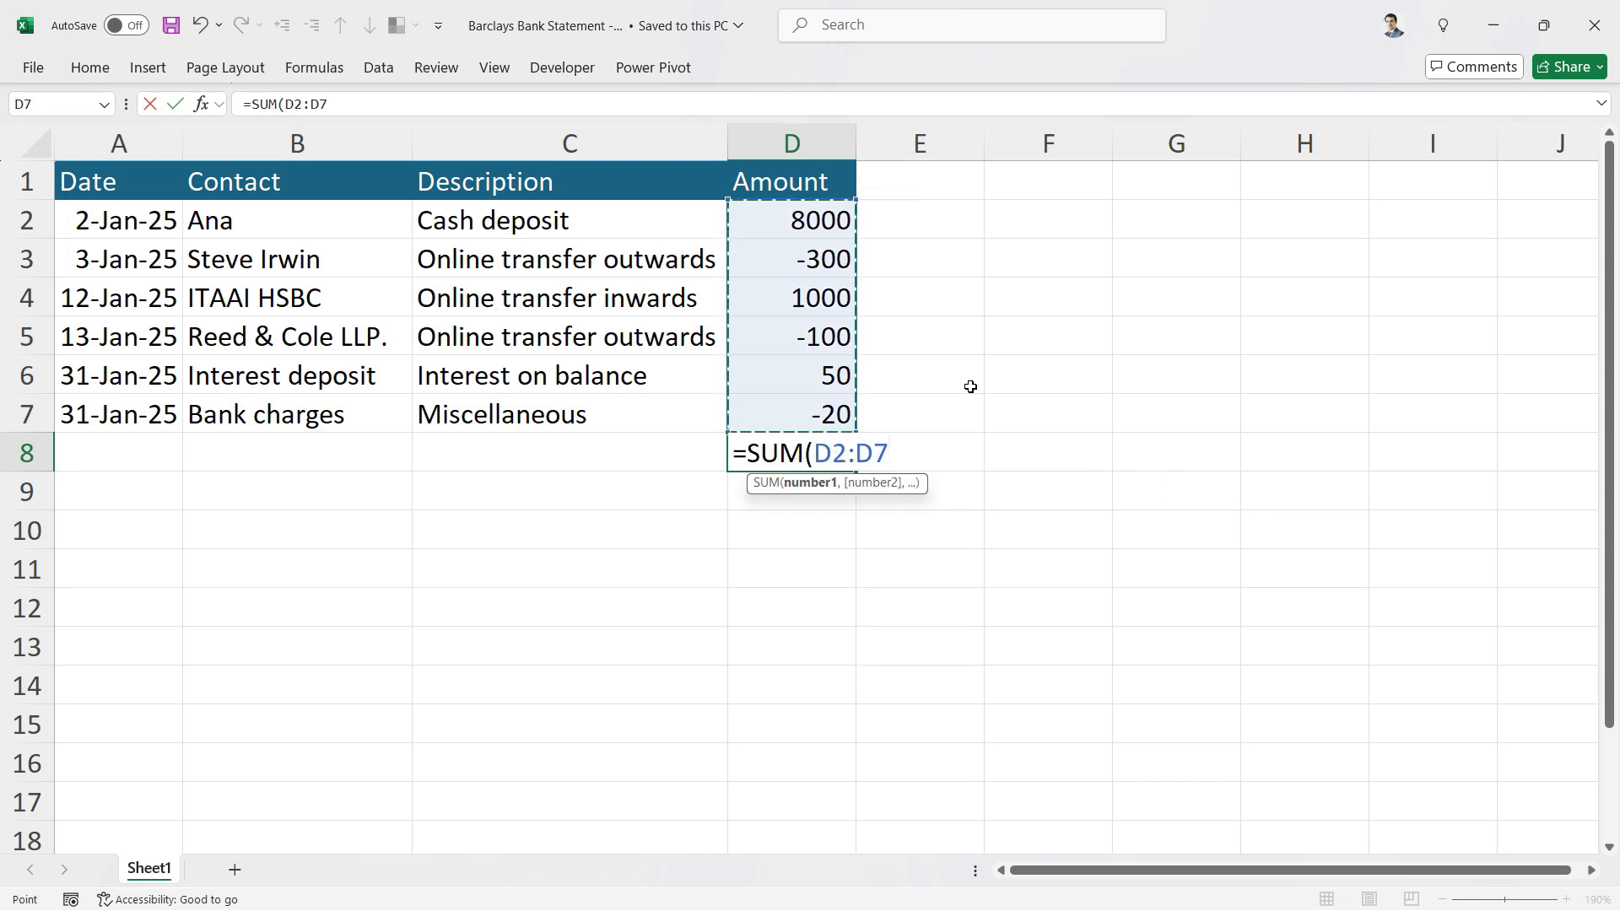
pyautogui.write(')')
pyautogui.press('Return')
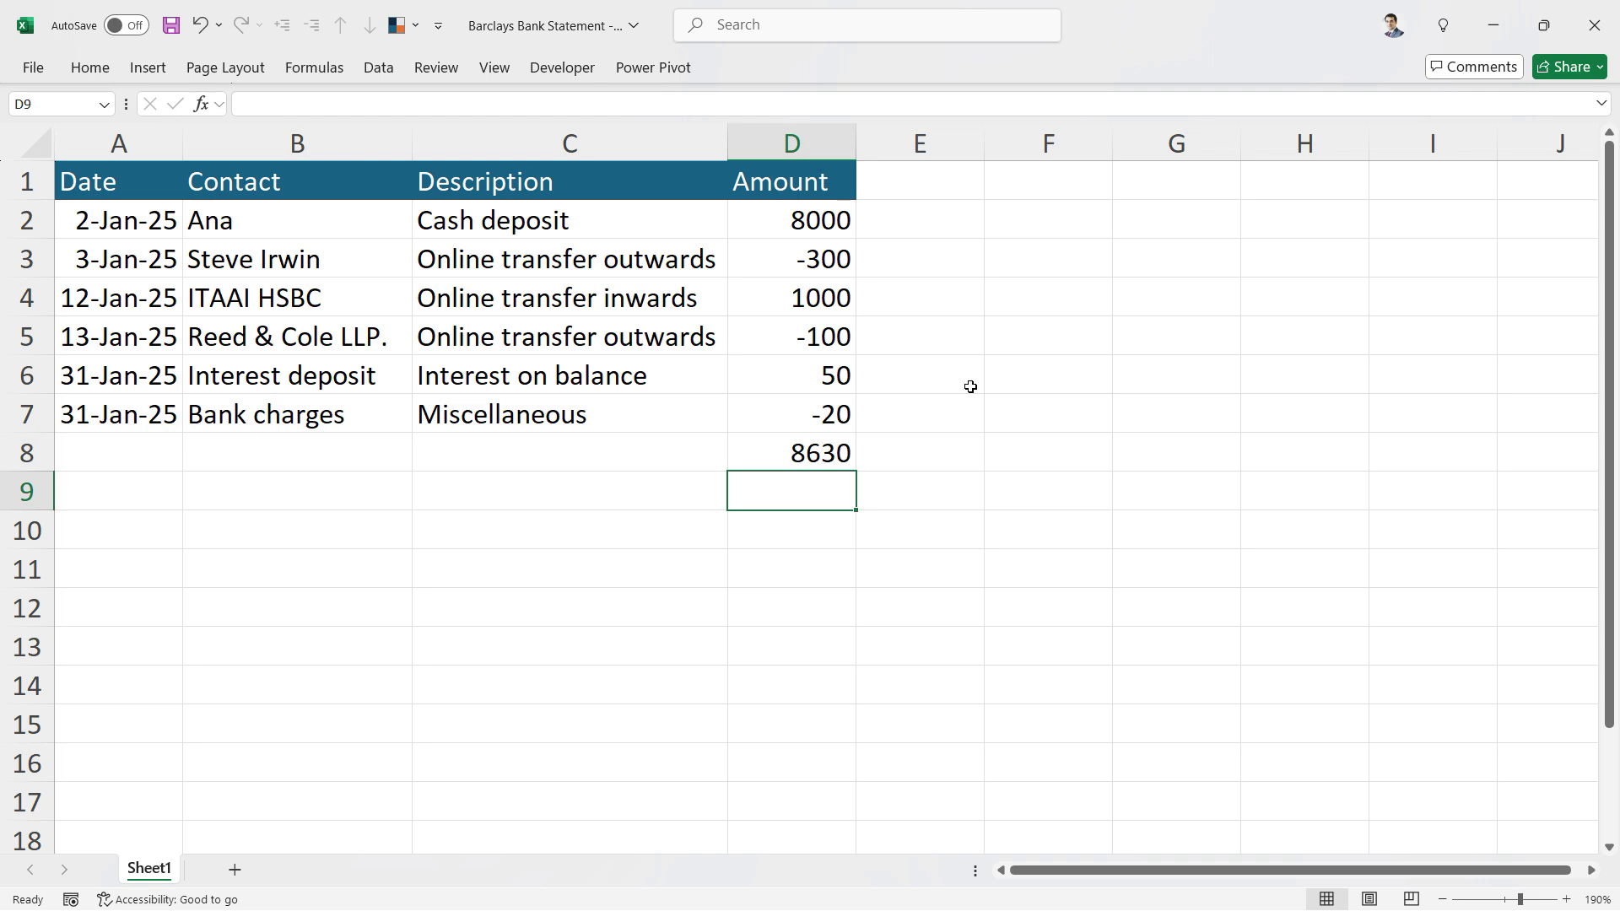
# - Return to the QuickBooks dashboard, rate the banking info as helpful and decline further feedback
pyautogui.hotkey('alt', 'Tab')
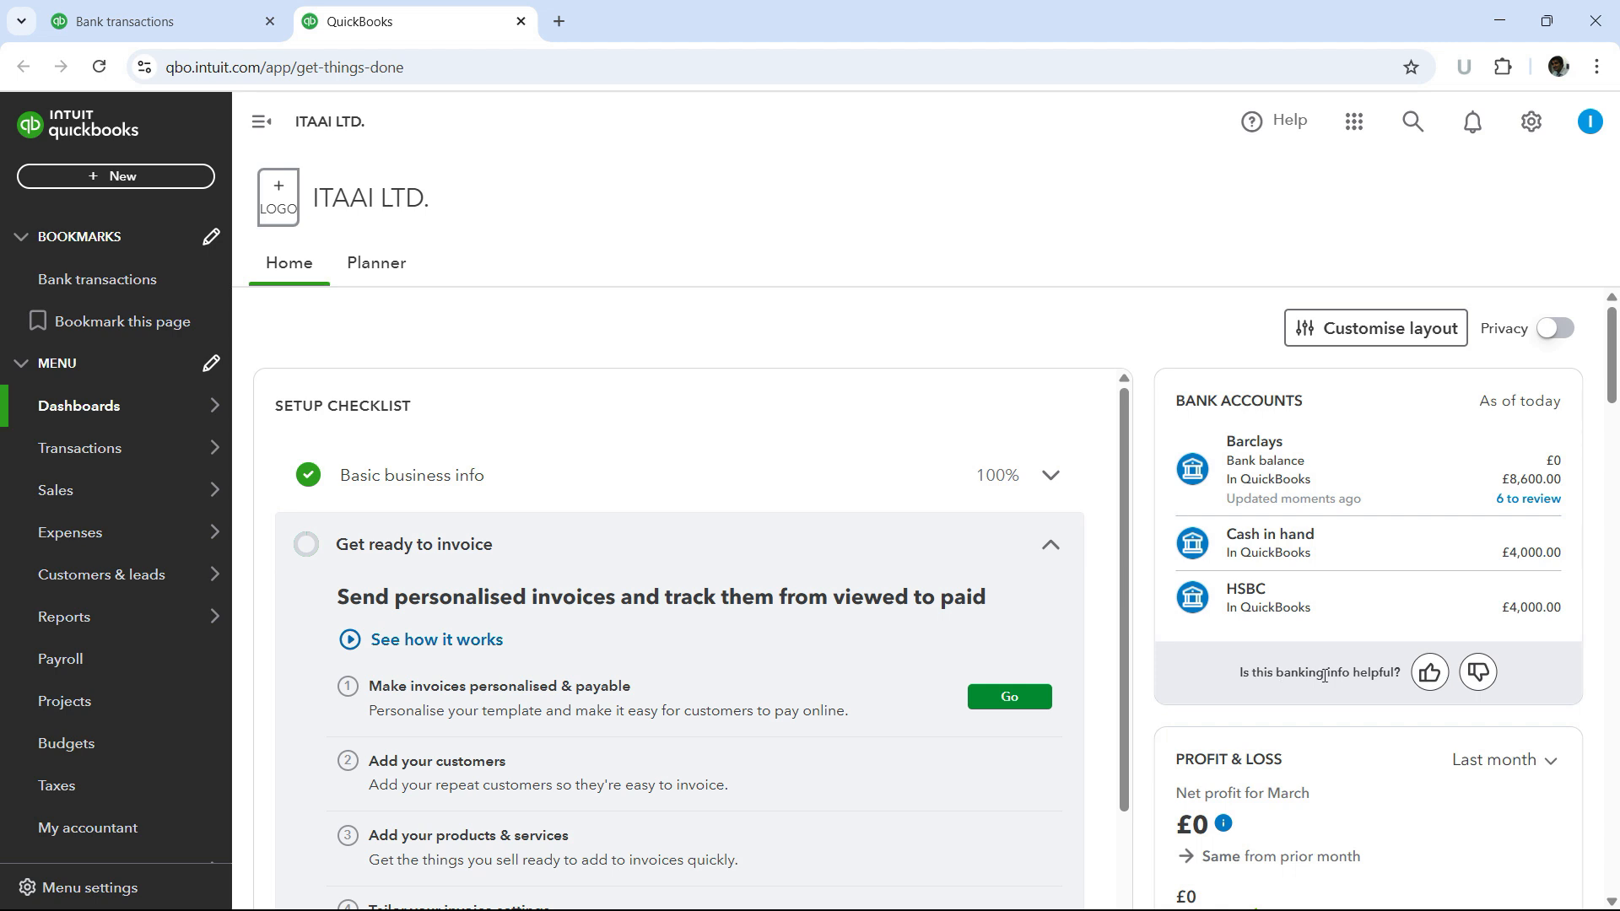
pyautogui.click(1427, 670)
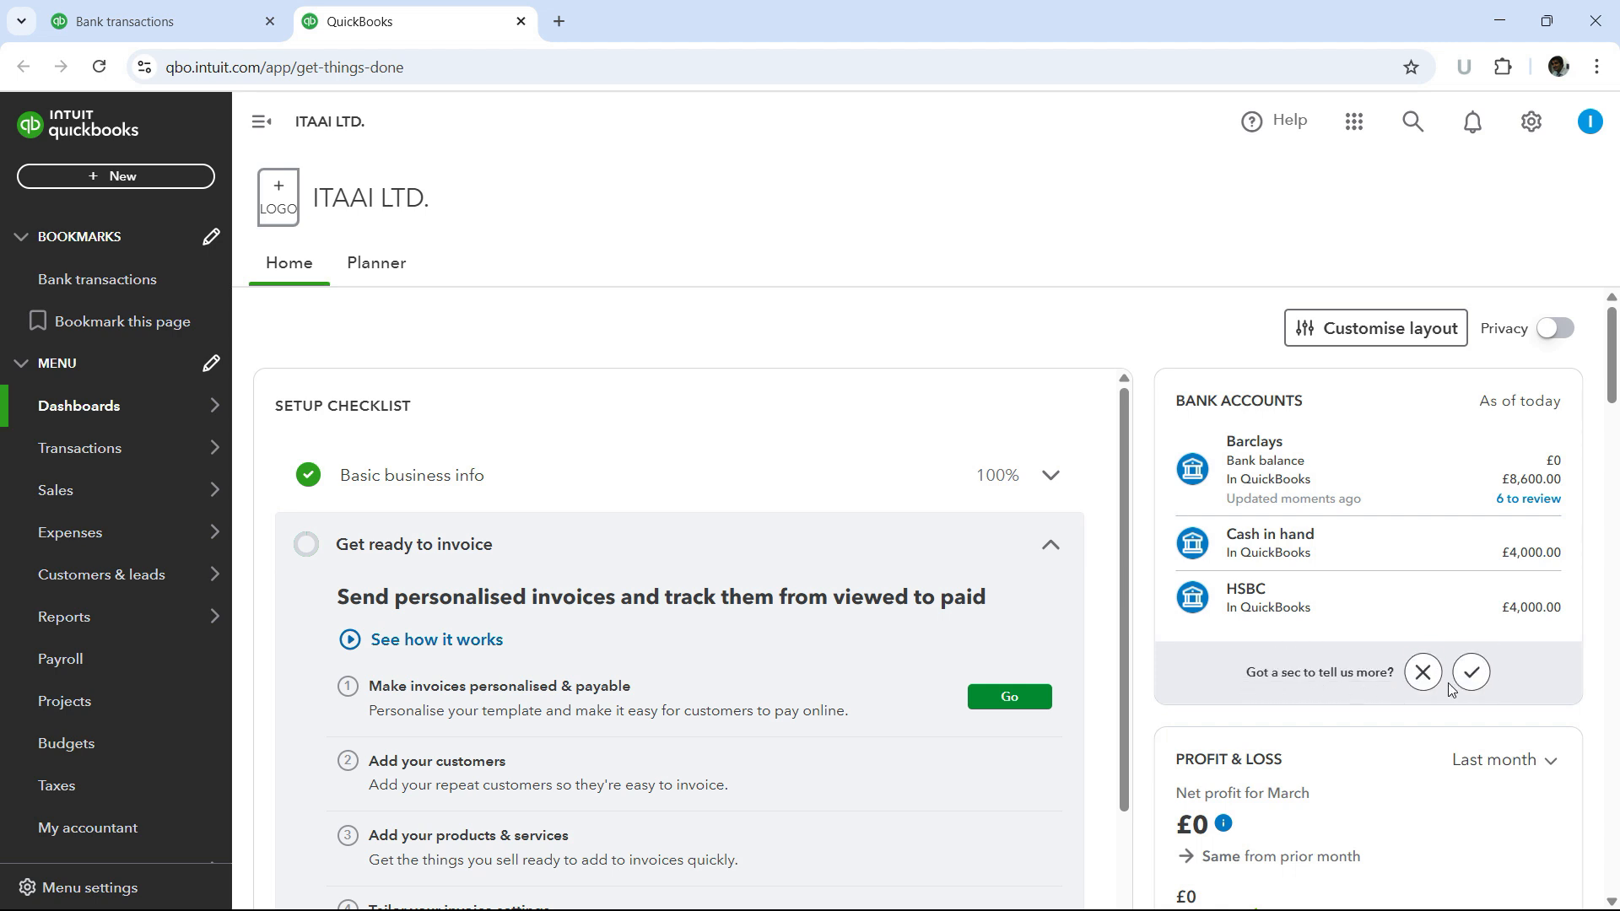
pyautogui.click(1422, 673)
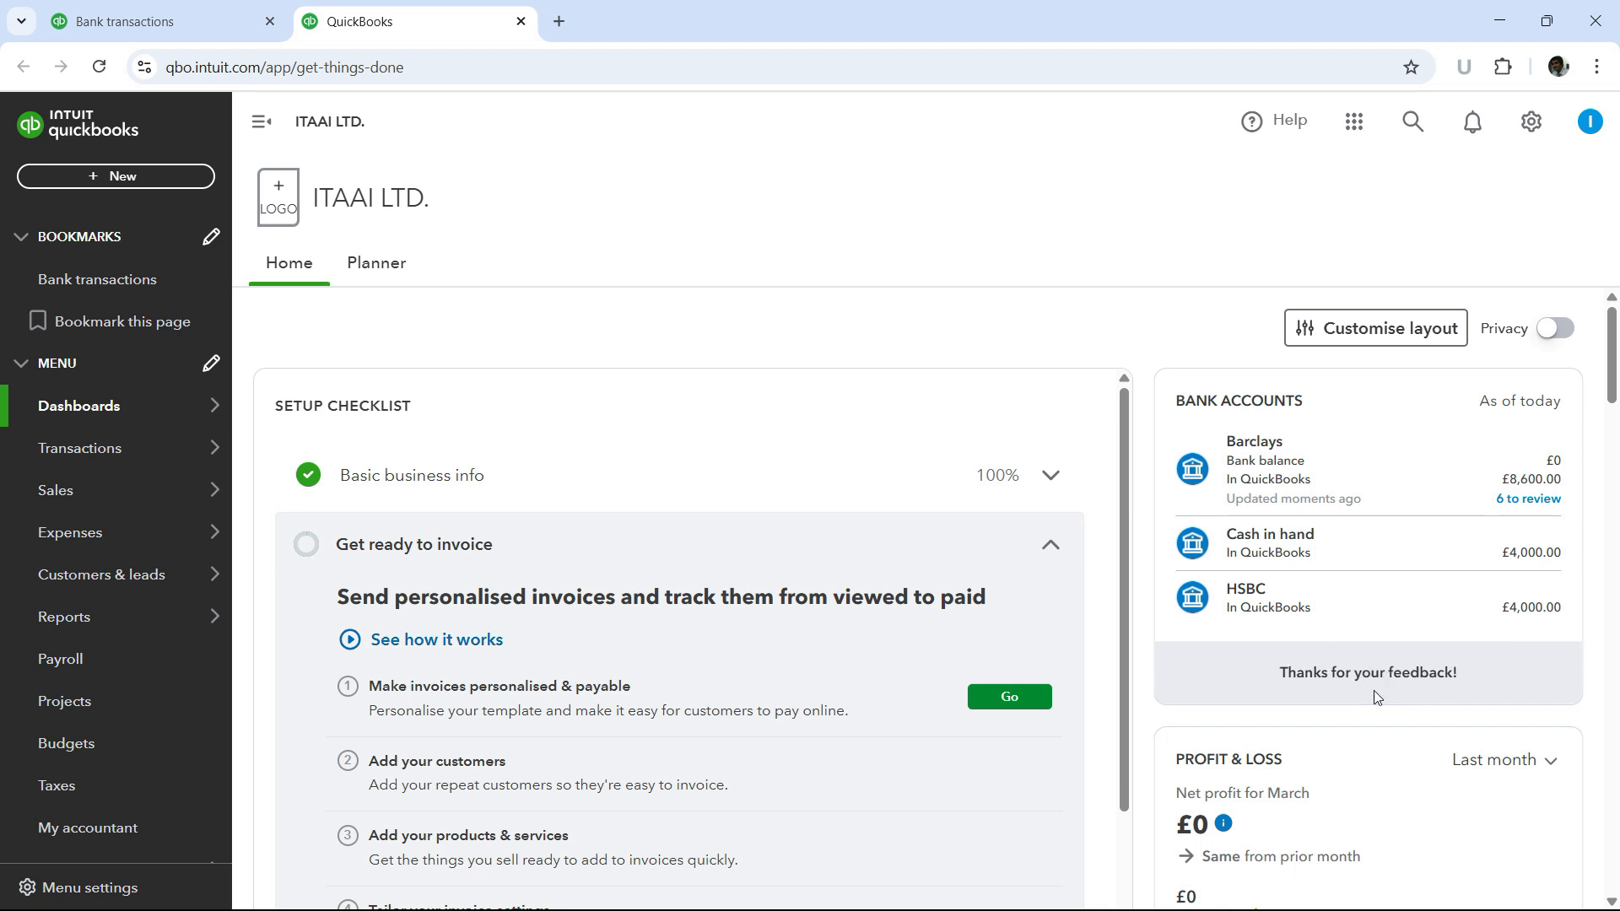
# - Open the Barclays account register from the dashboard's bank accounts panel
pyautogui.click(1250, 687)
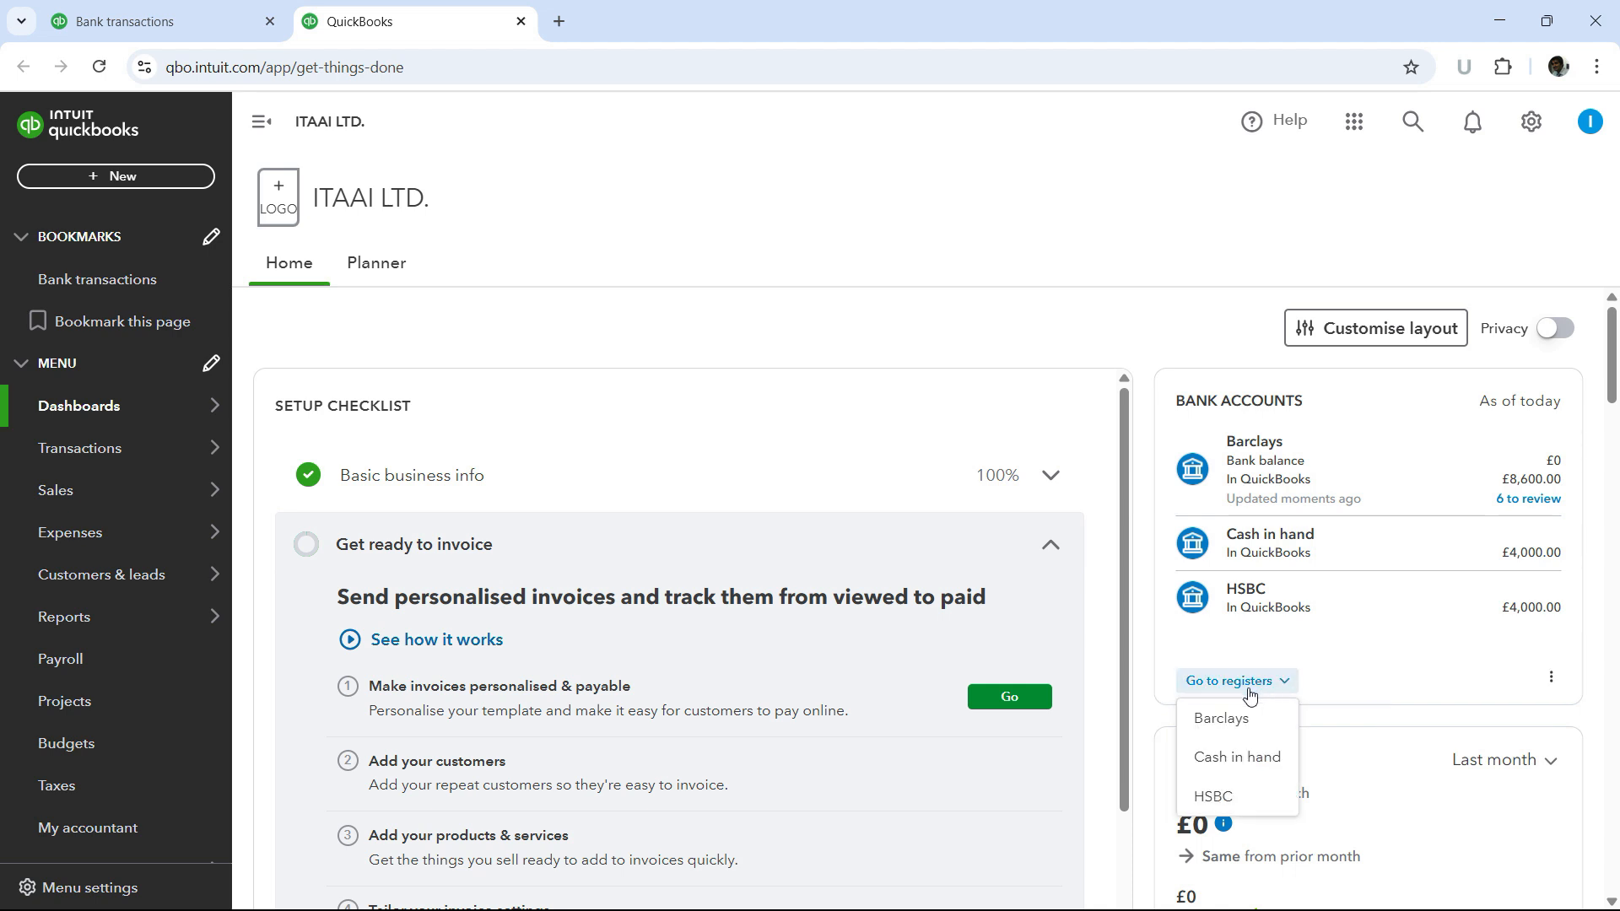
pyautogui.click(1248, 726)
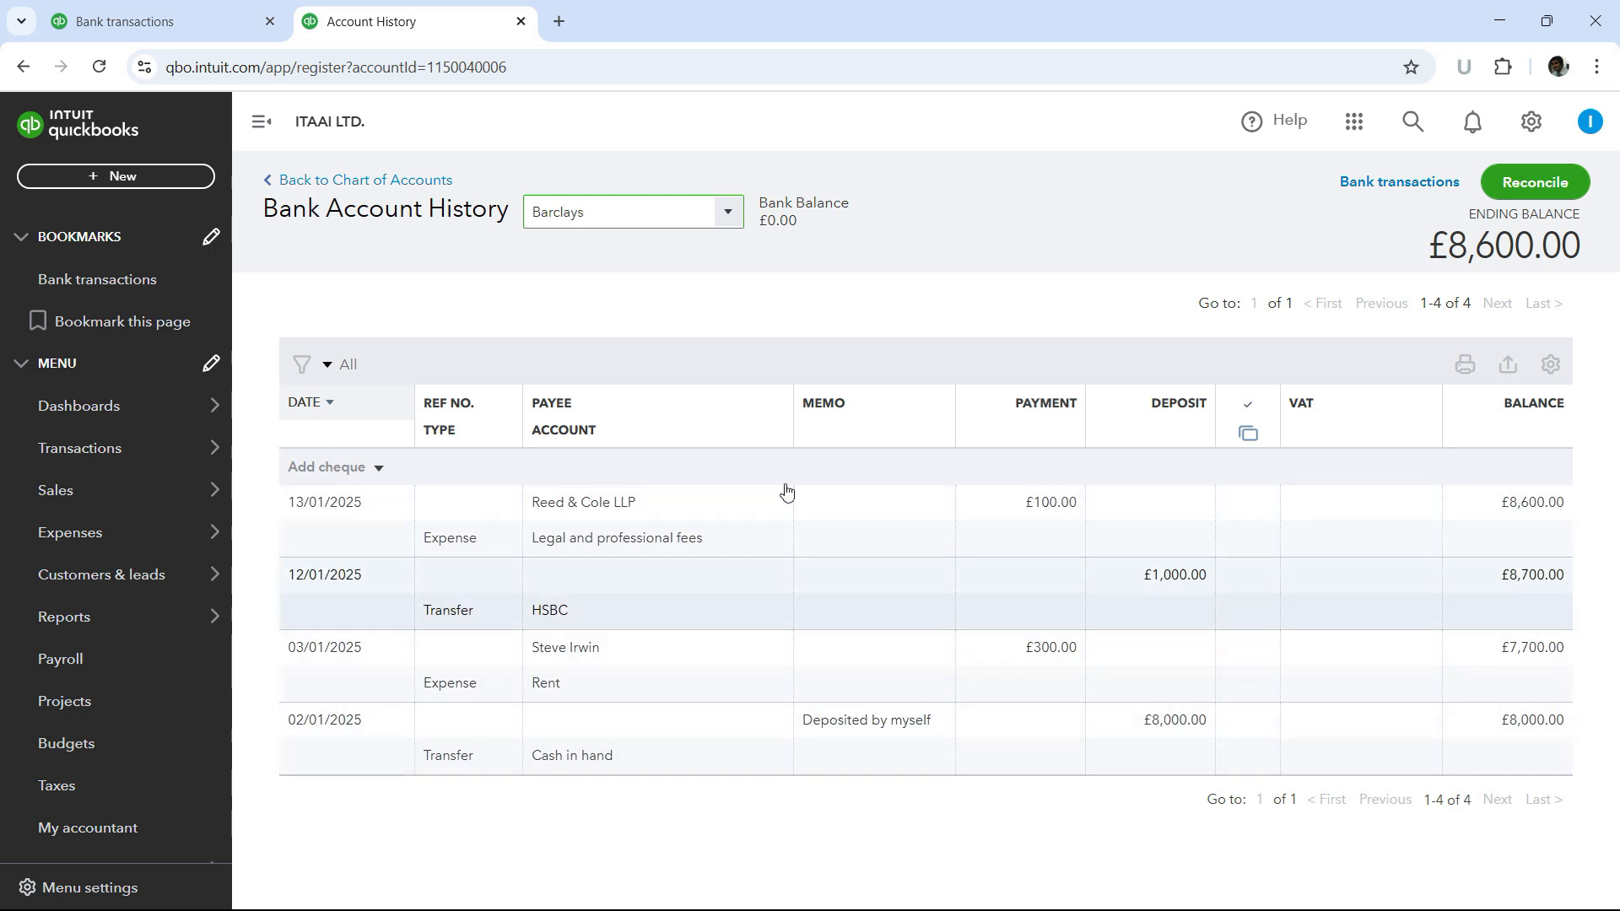
# - Back on the bank transactions tab, match the 12/01/2025 Online transfer inwards of £1,000.00
pyautogui.click(185, 23)
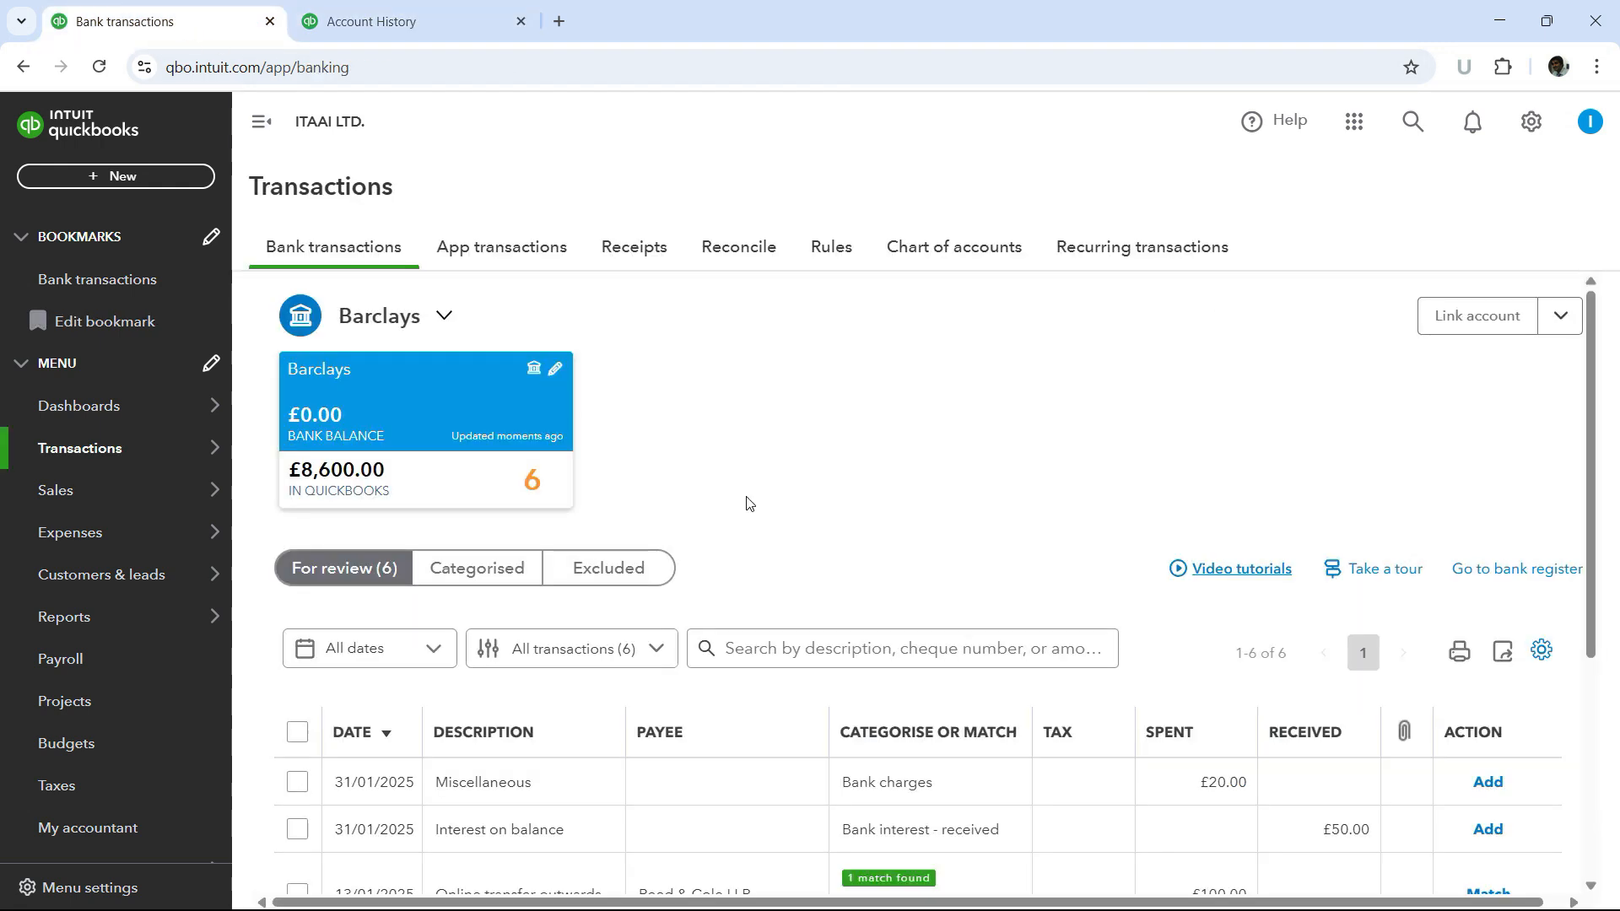
pyautogui.moveTo(1593, 403); pyautogui.dragTo(1597, 609)
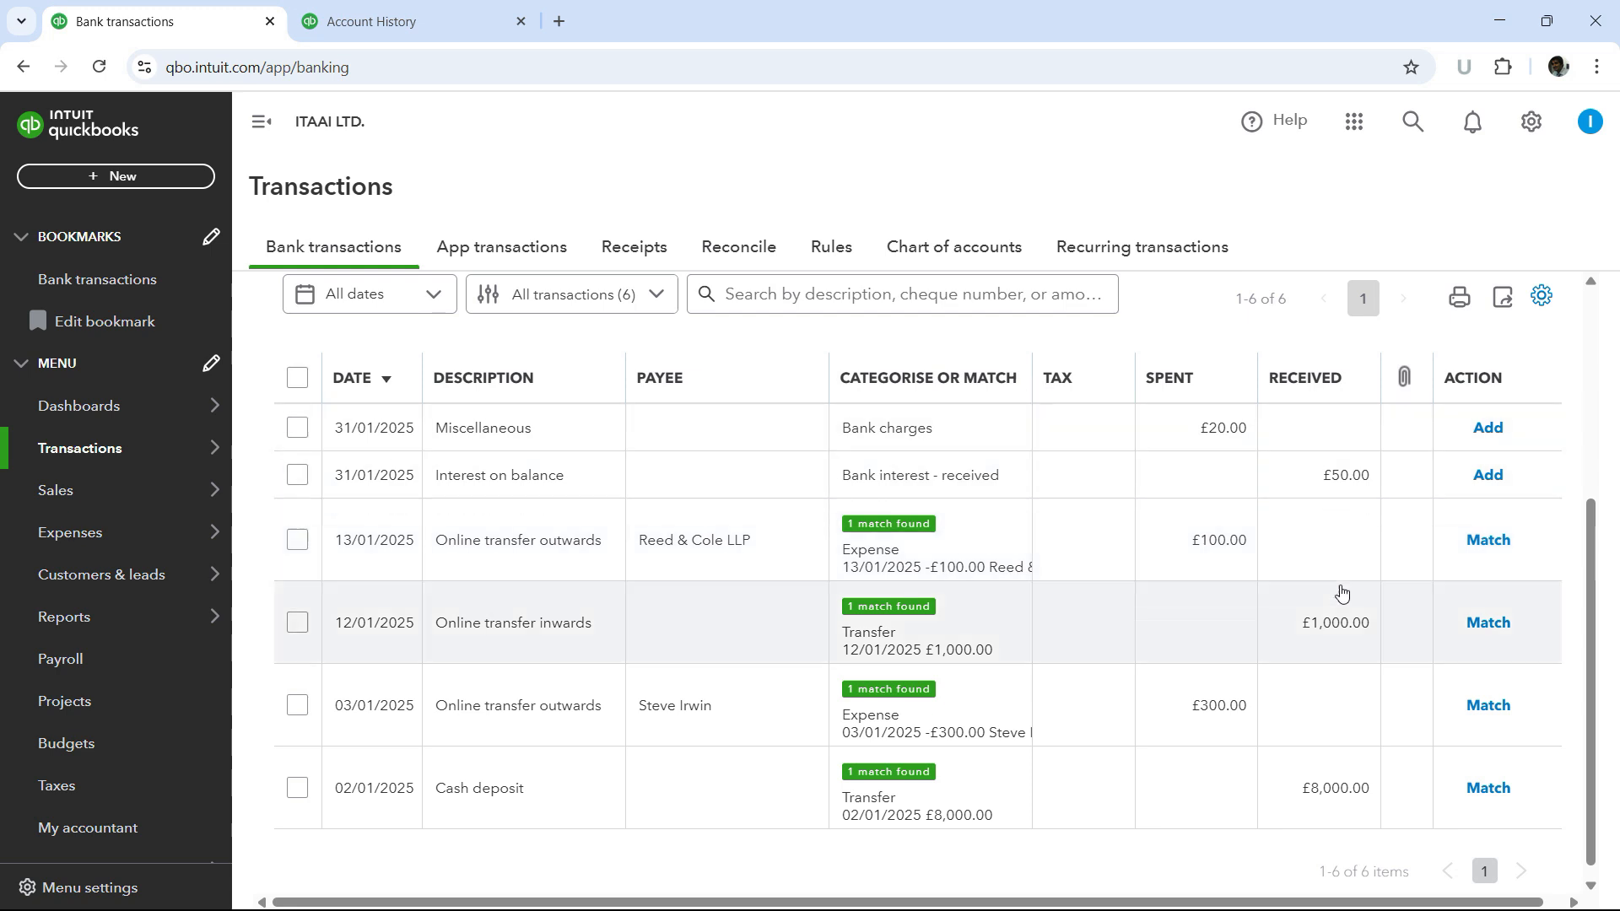
pyautogui.click(1485, 625)
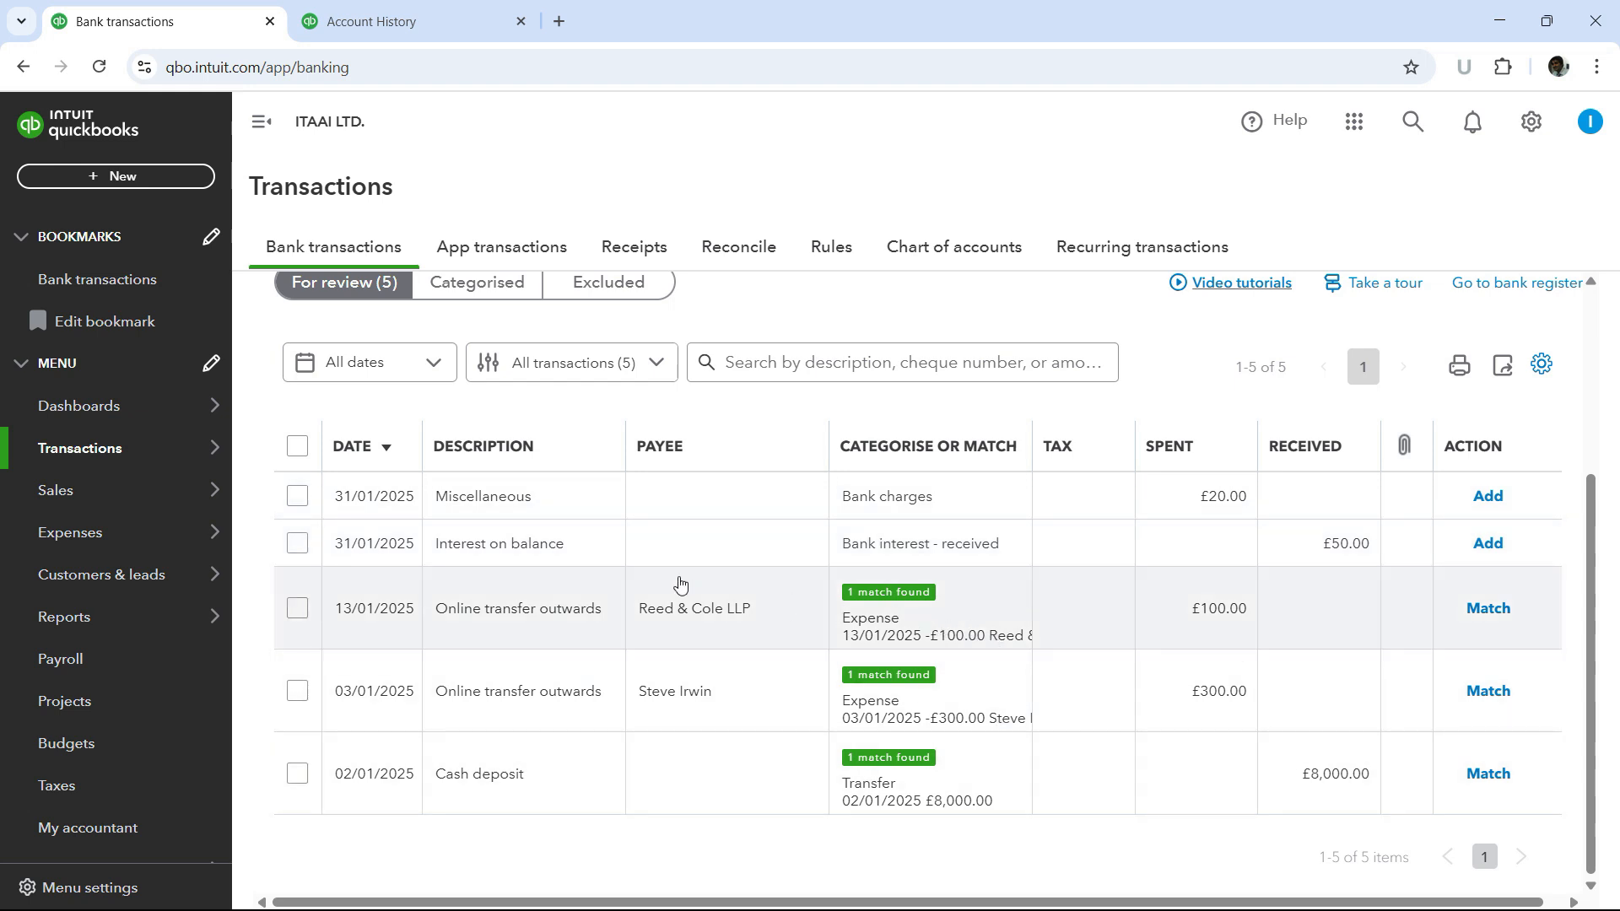
# - Review the Categorised transactions list, then return to the For review list
pyautogui.scroll(2, 650, 570)
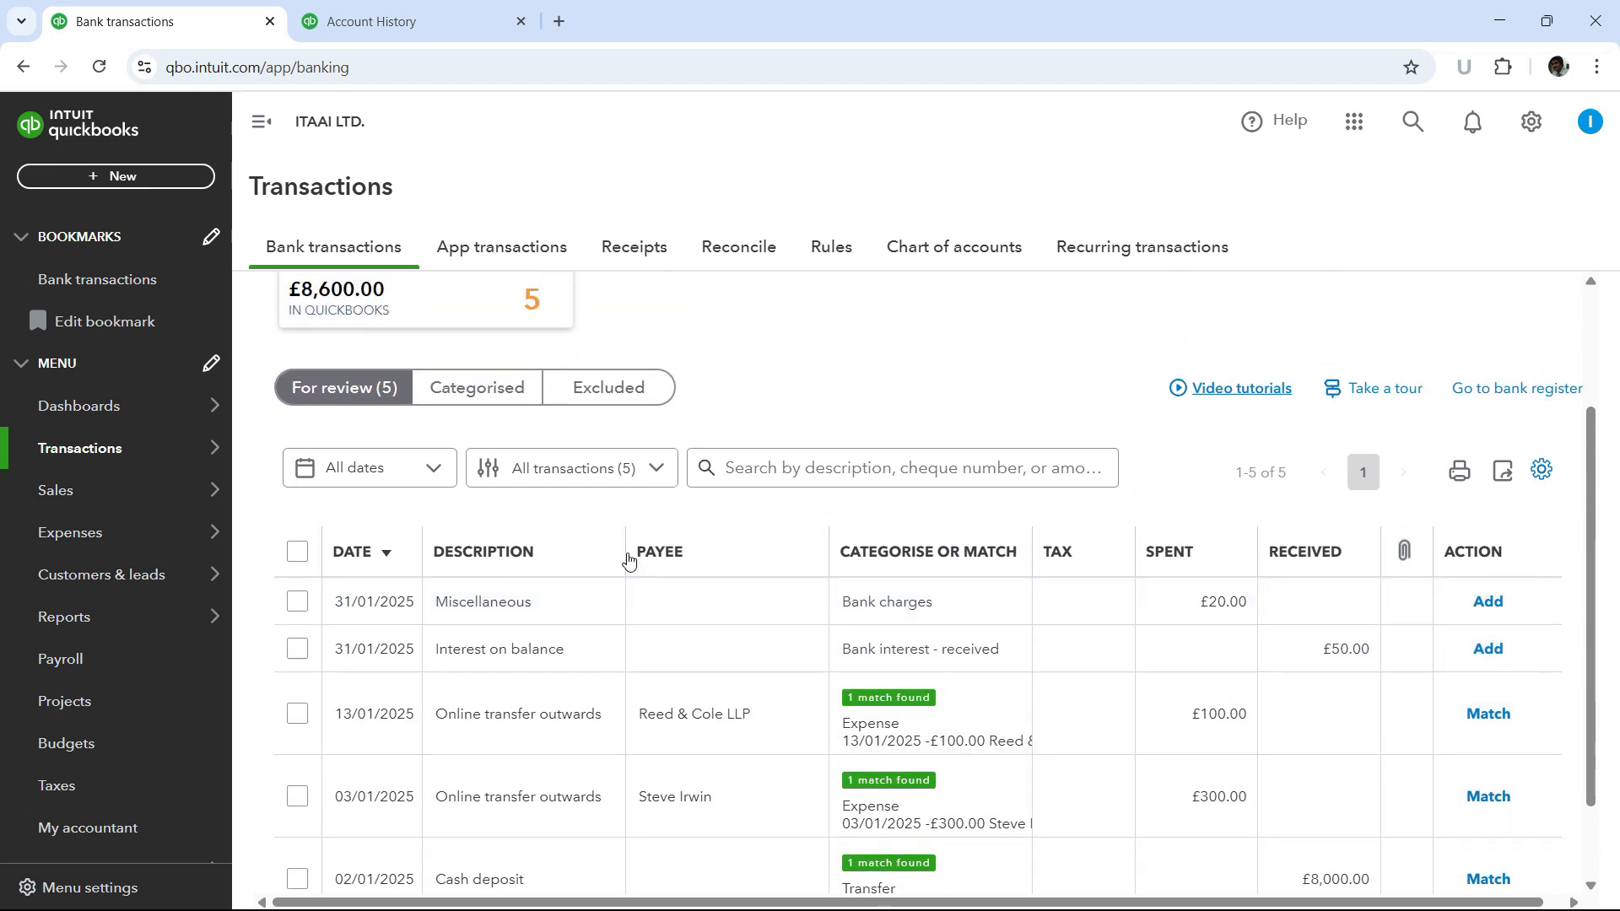
pyautogui.click(491, 390)
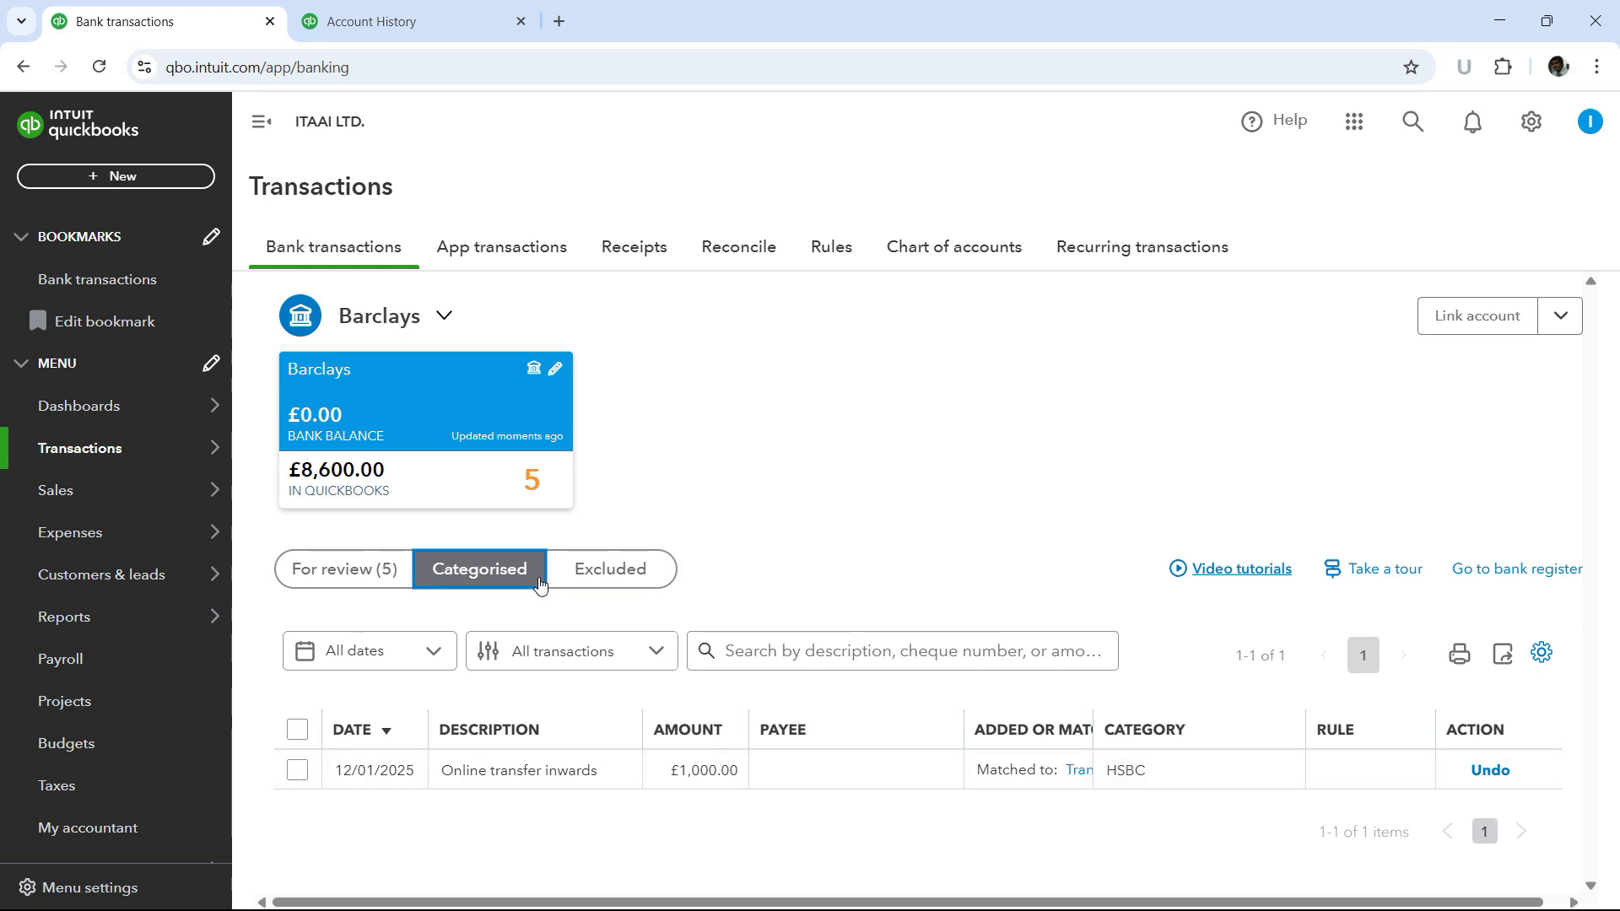
pyautogui.click(358, 577)
pyautogui.scroll(-1, 1031, 567)
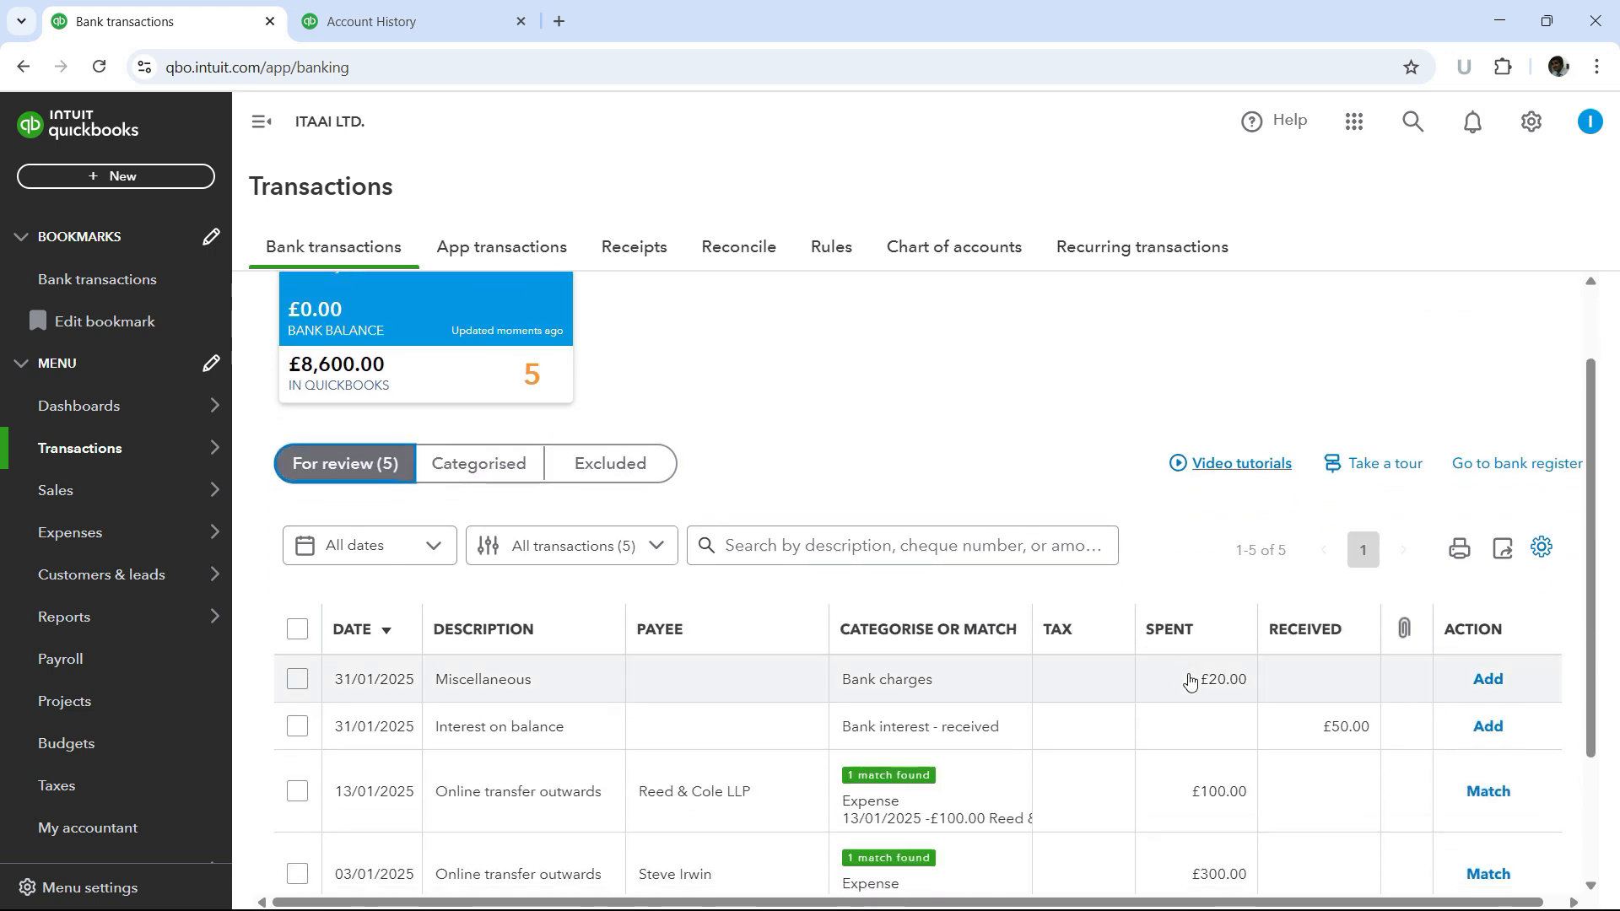
pyautogui.scroll(-2, 1207, 705)
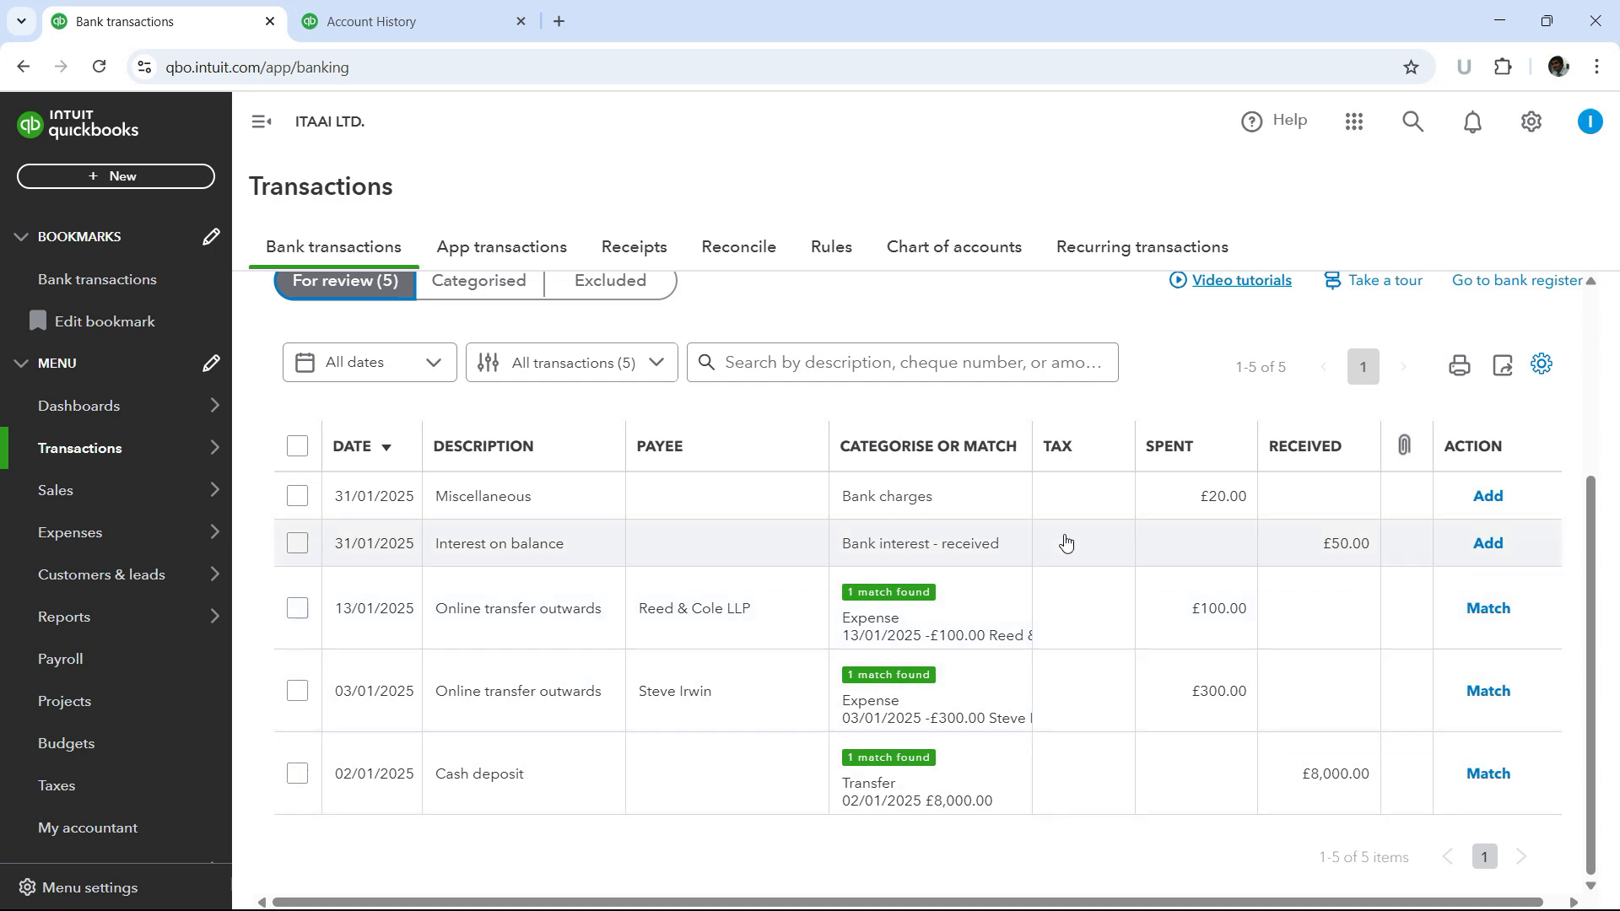
# - Switch to the Account History tab and reload the Barclays register
pyautogui.click(388, 25)
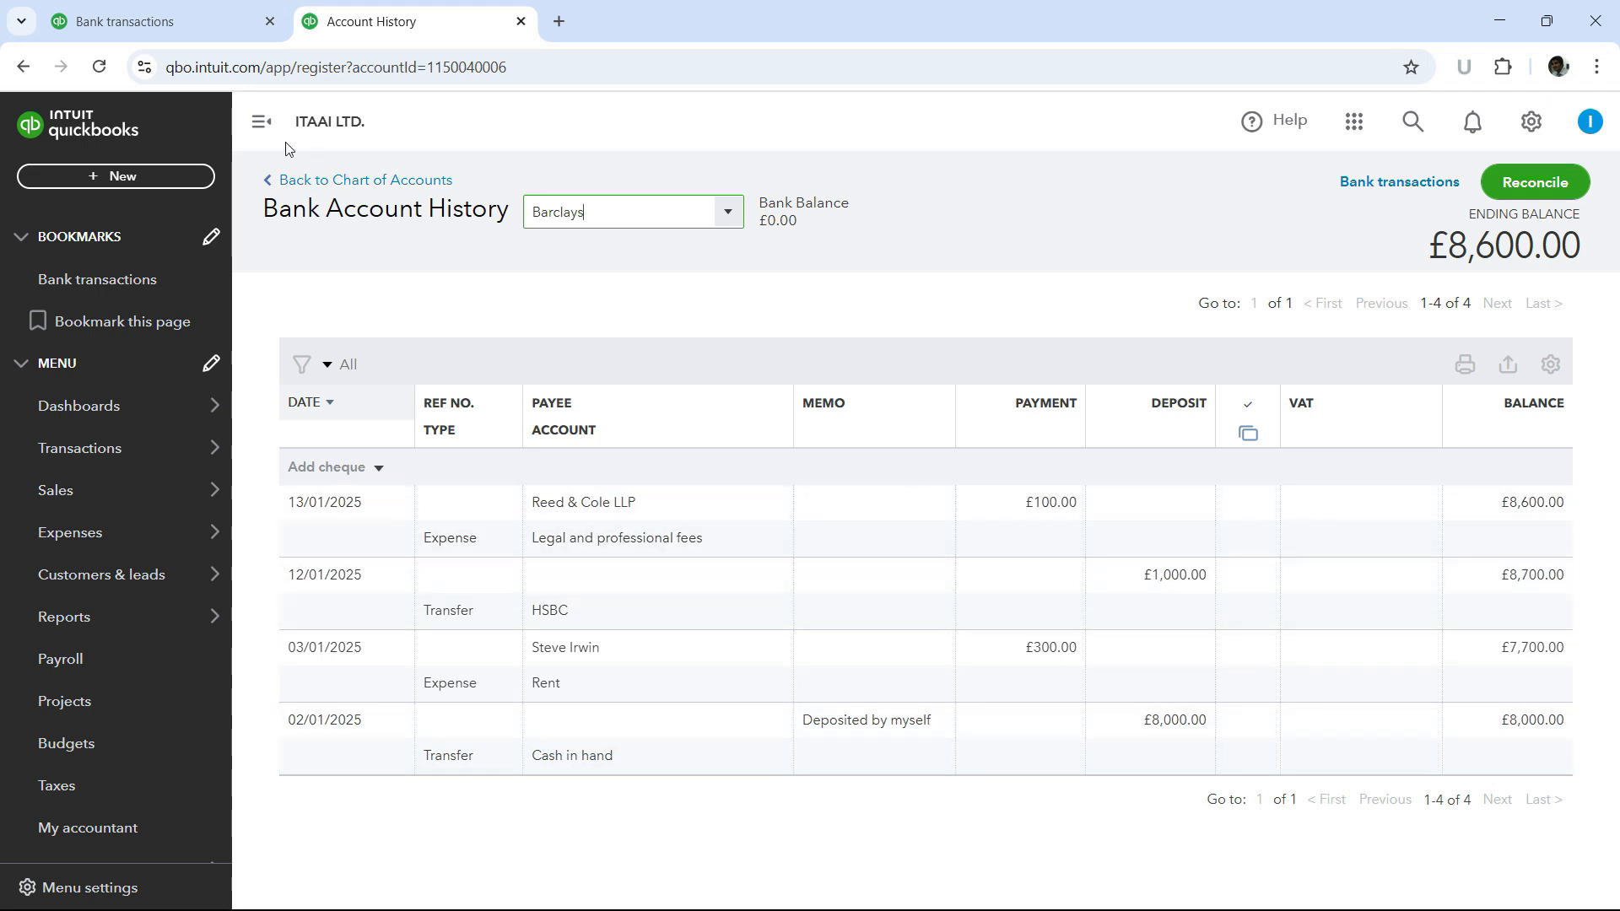
pyautogui.click(98, 67)
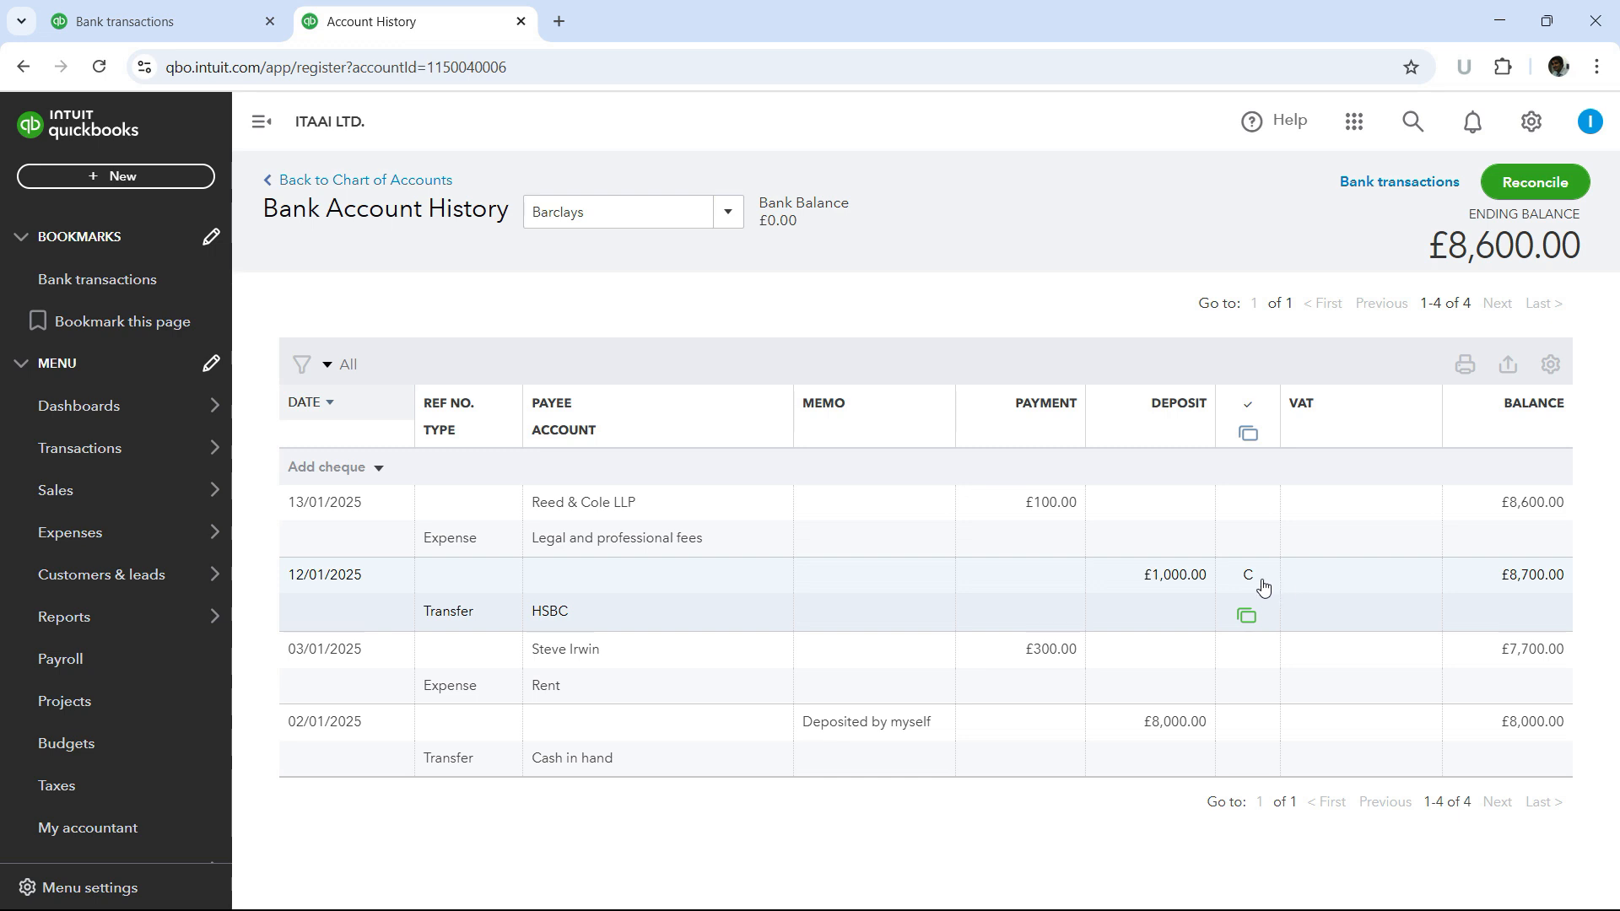
pyautogui.moveTo(1251, 581)
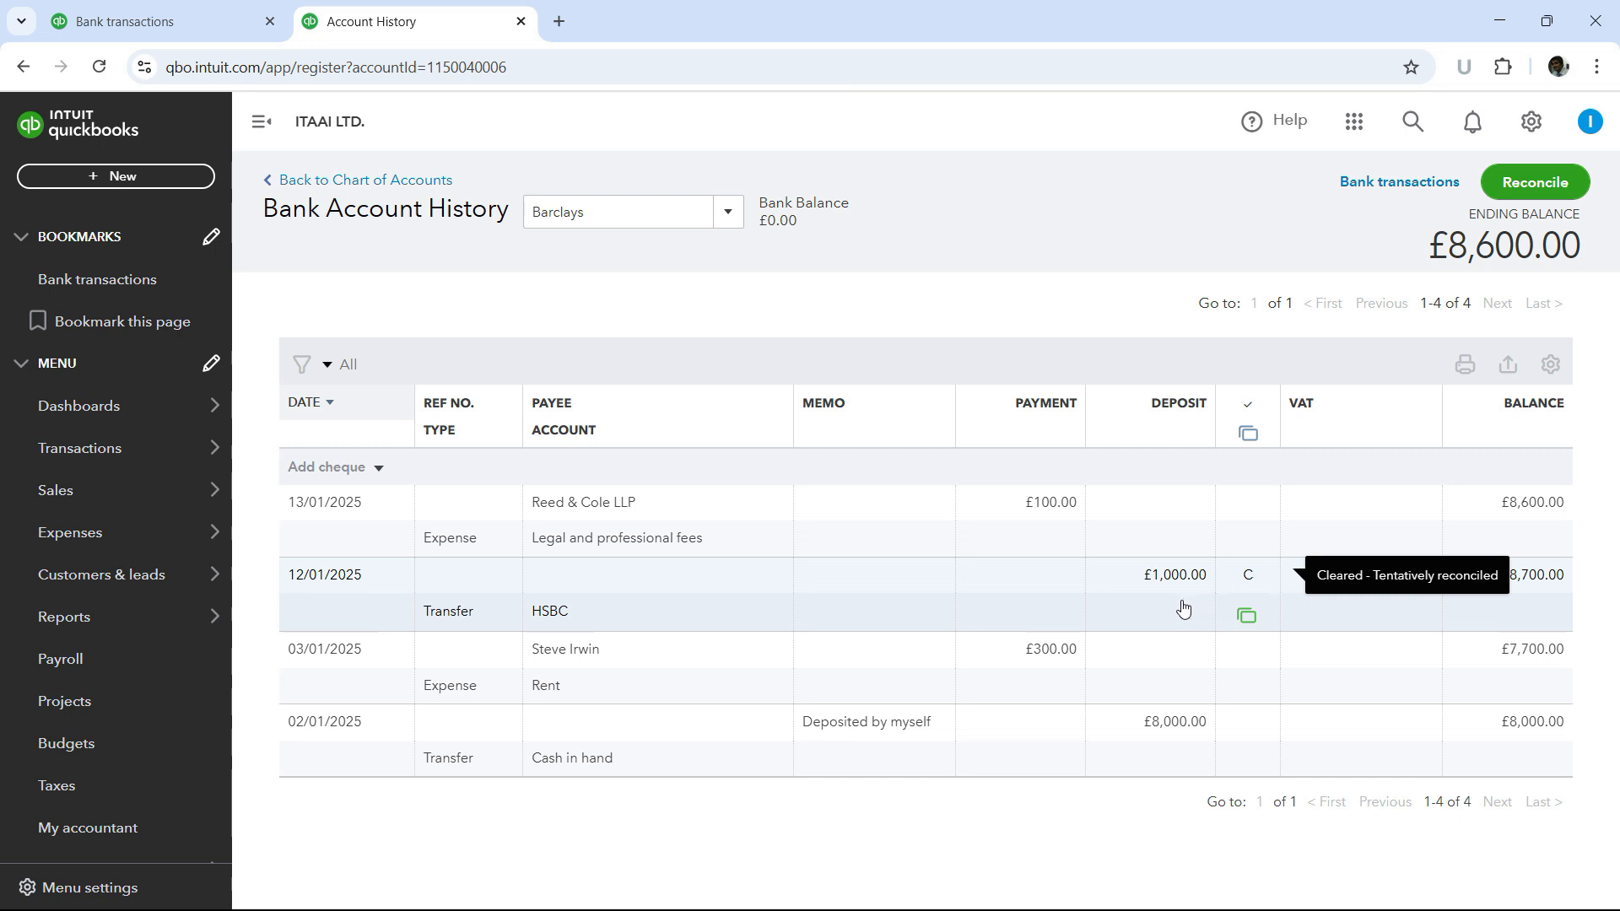
# - Expand the 13/01/2025 Online transfer outwards row in the For review list
pyautogui.click(163, 30)
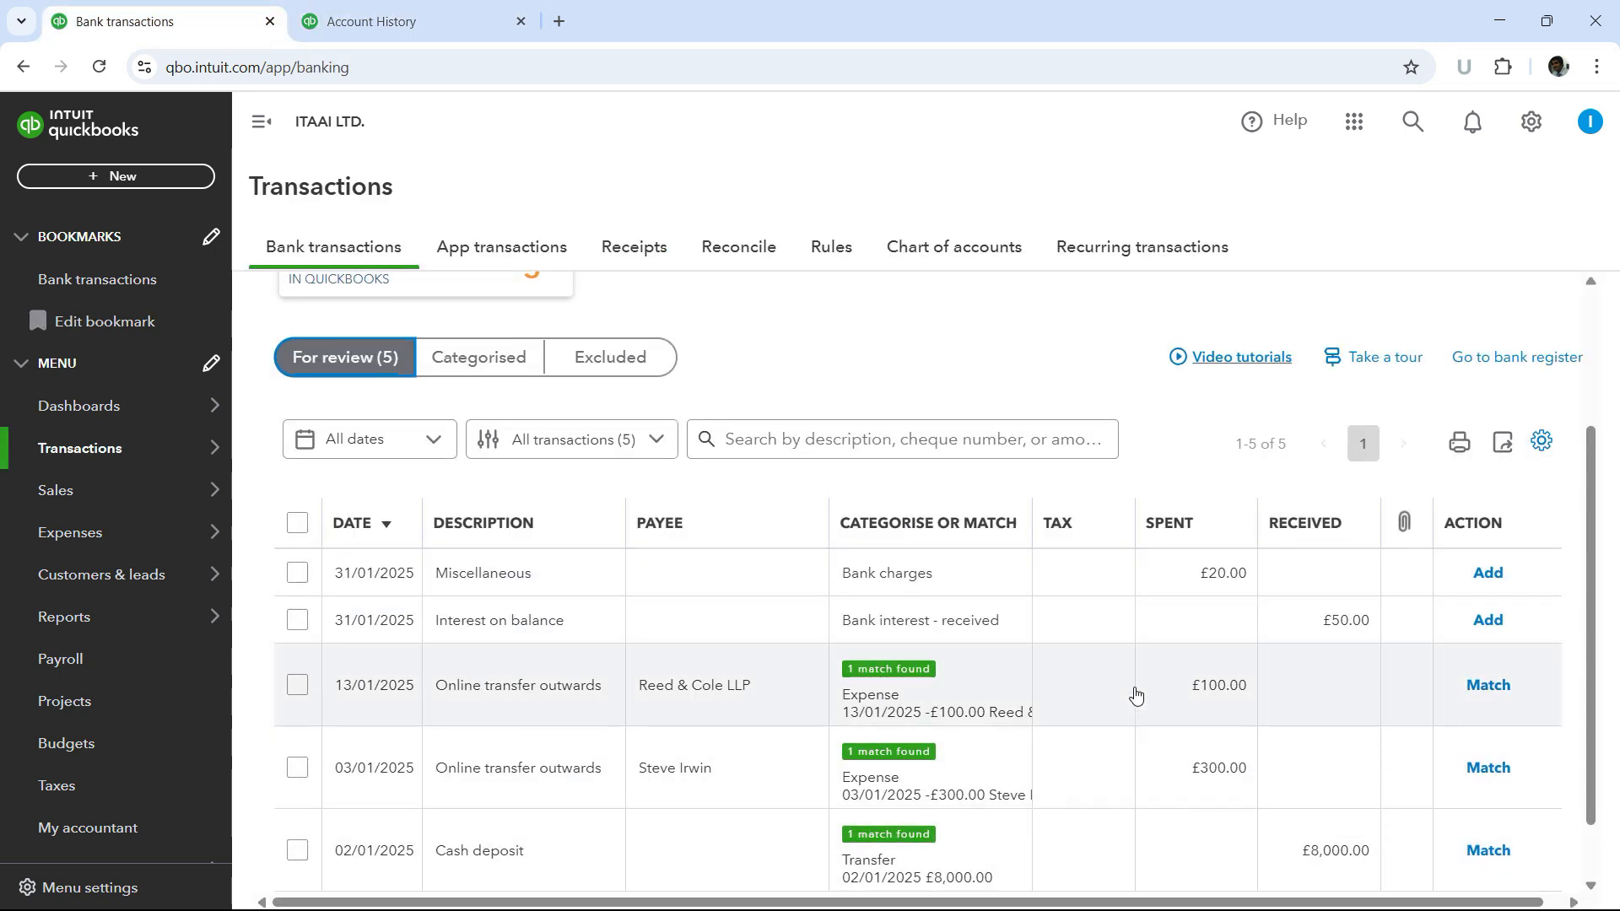
pyautogui.scroll(-1, 1135, 694)
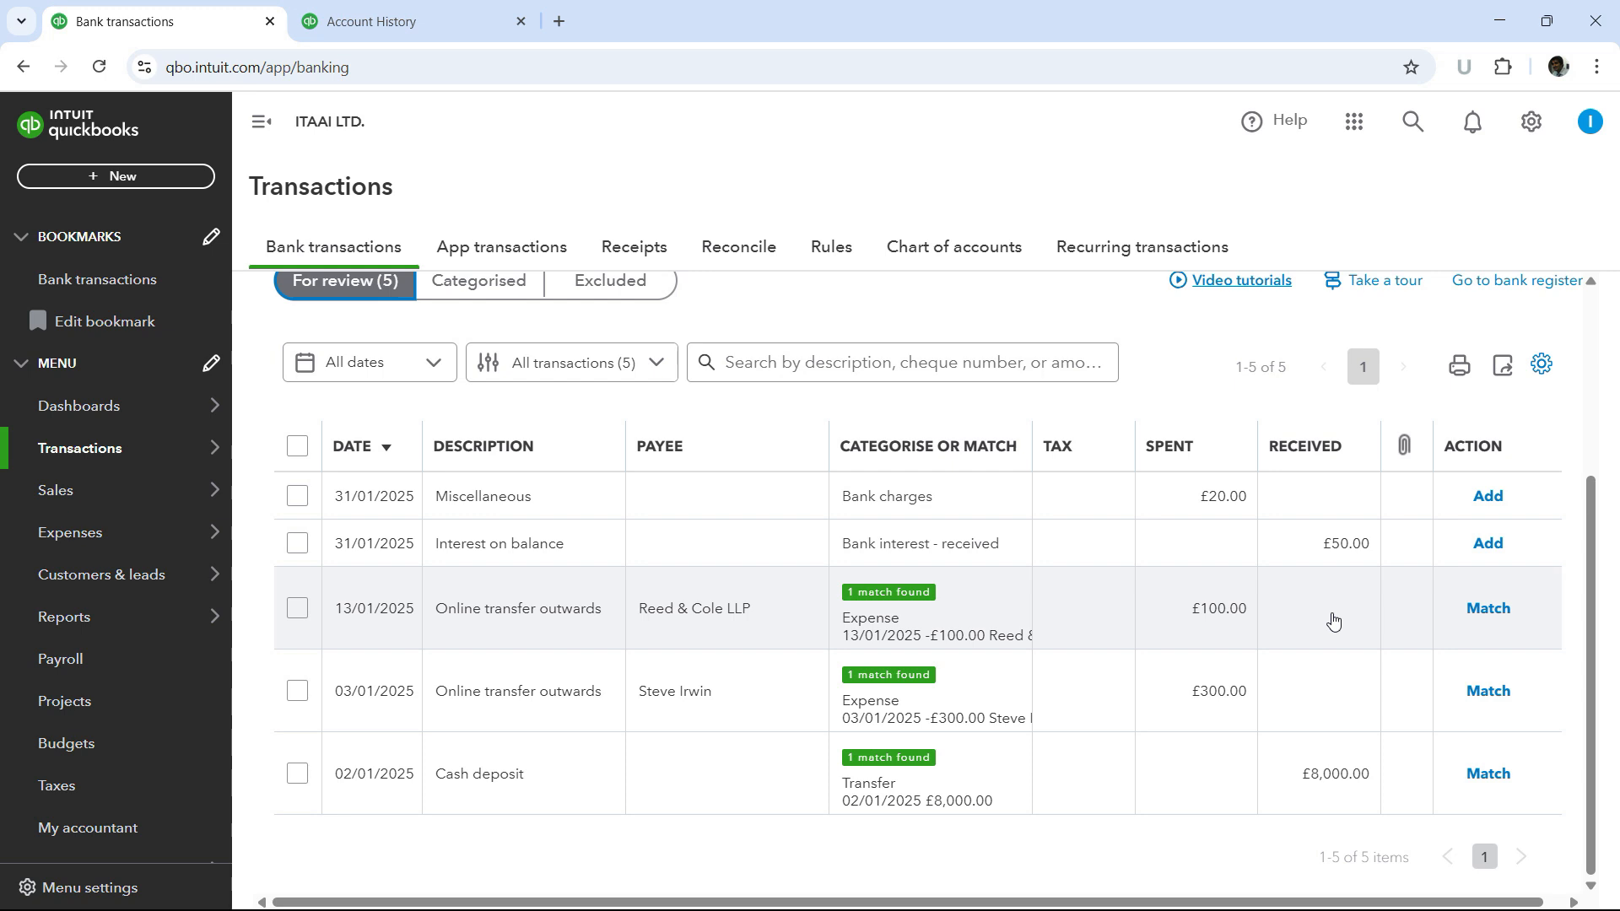
pyautogui.click(1333, 622)
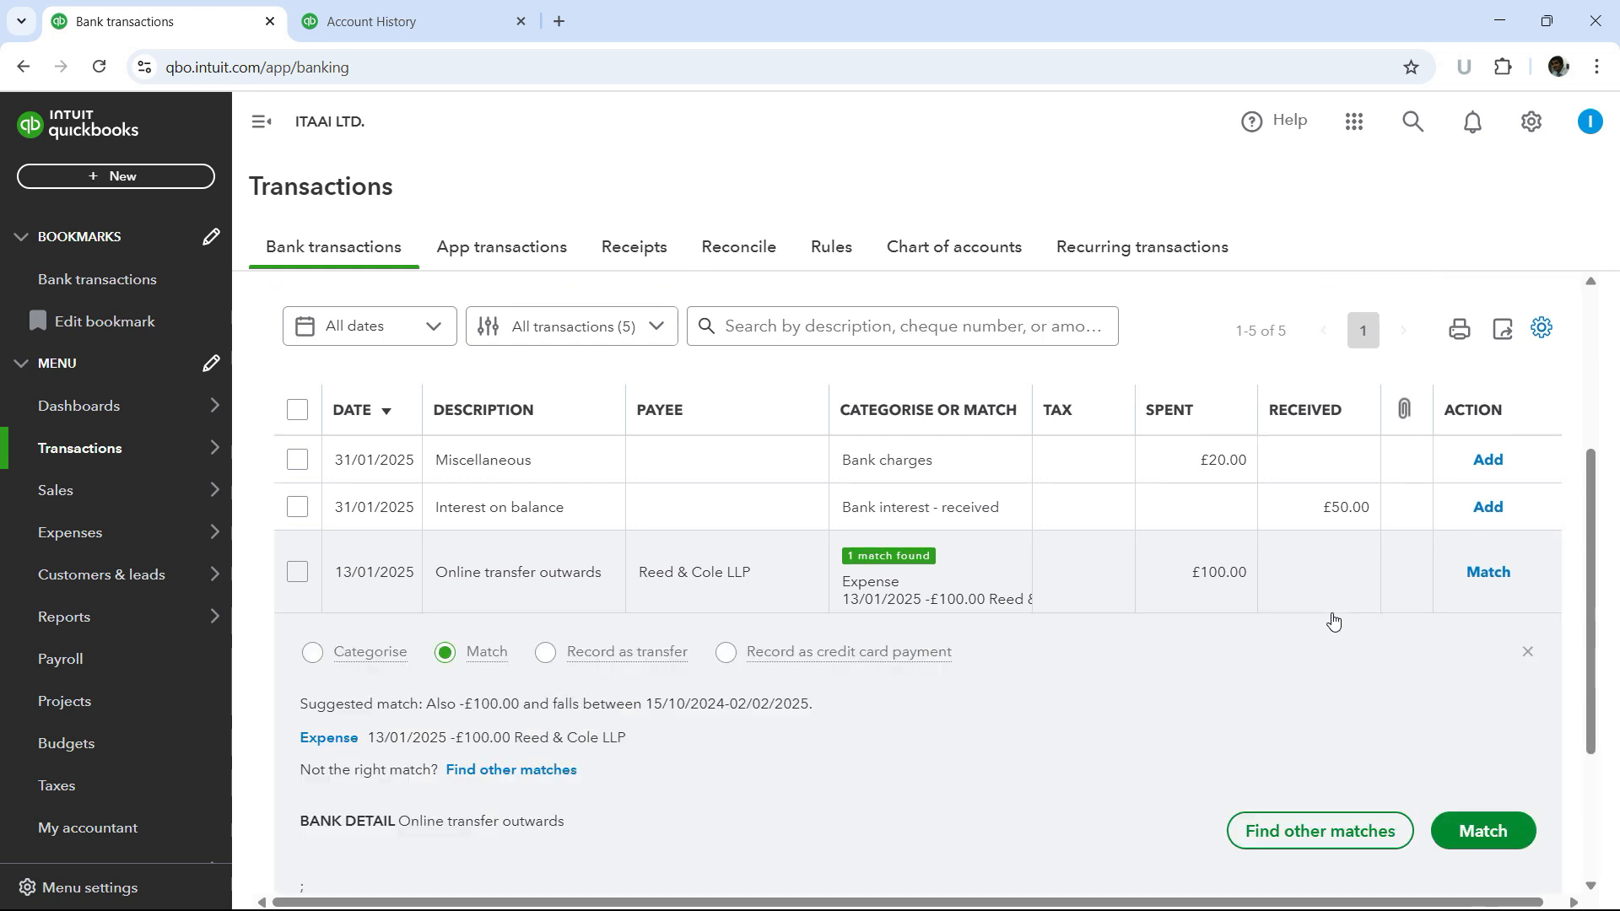
pyautogui.scroll(-1, 1328, 620)
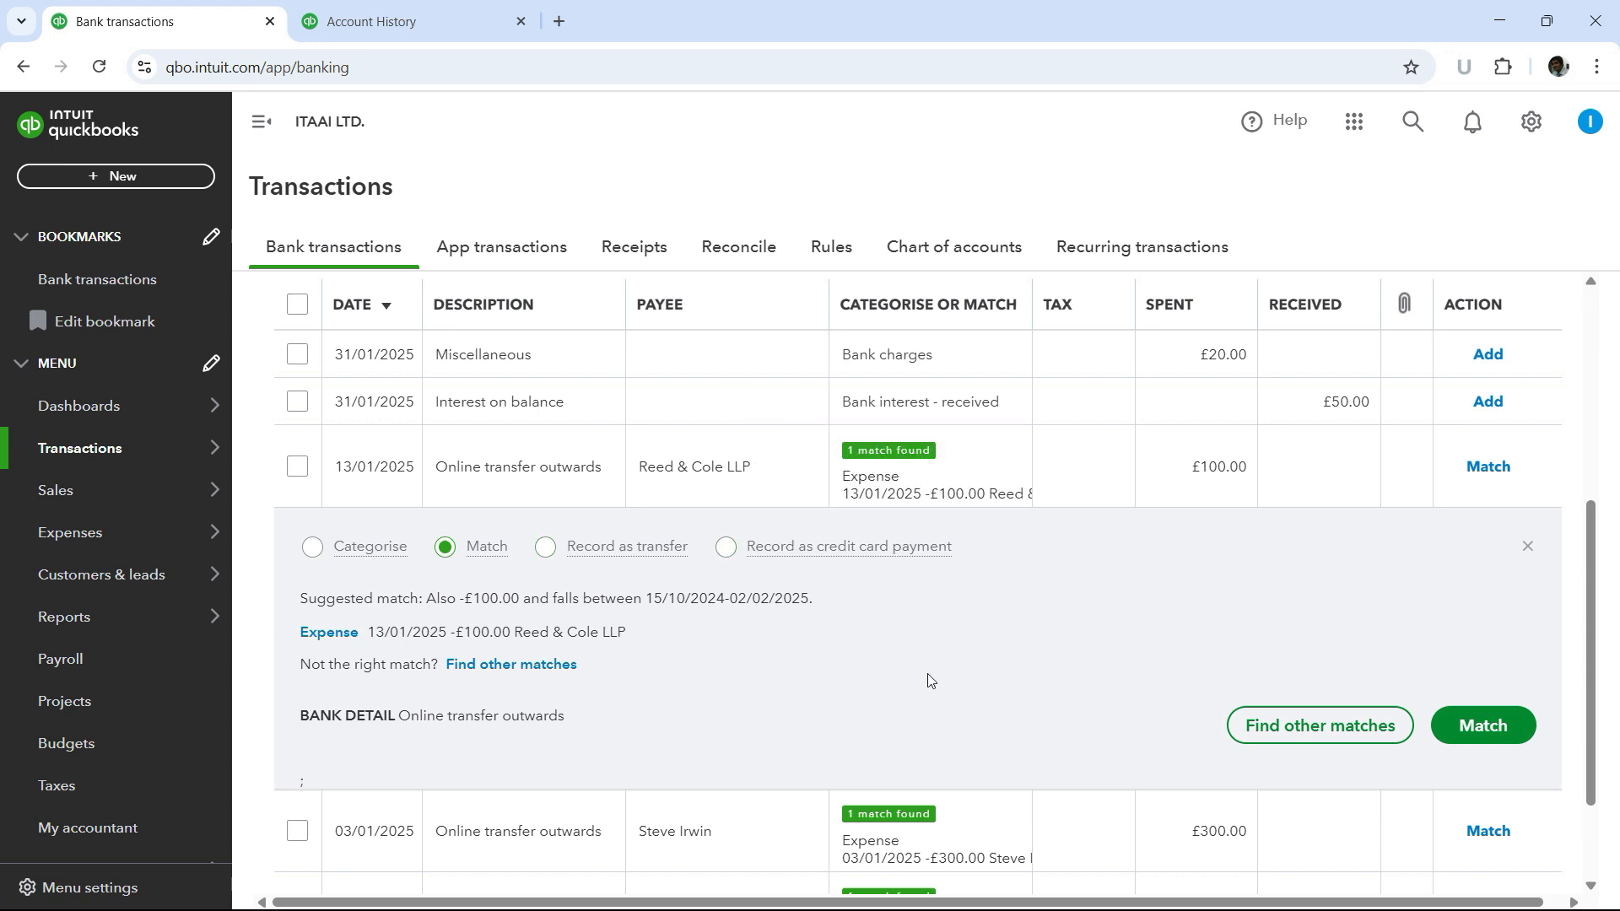
pyautogui.click(379, 551)
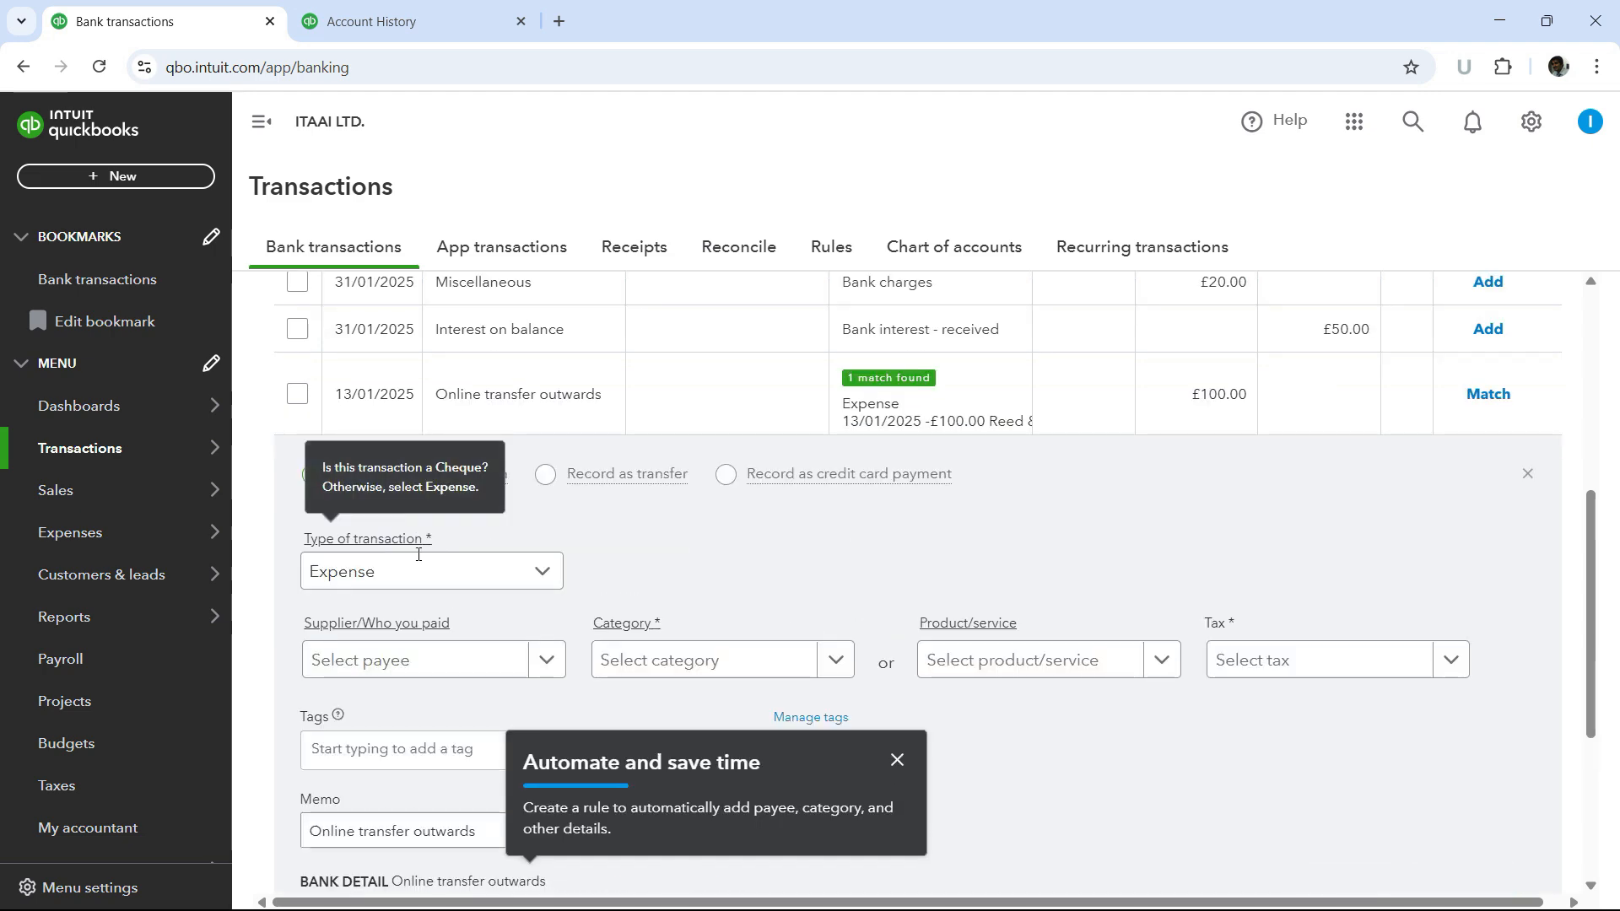
pyautogui.scroll(-1, 971, 565)
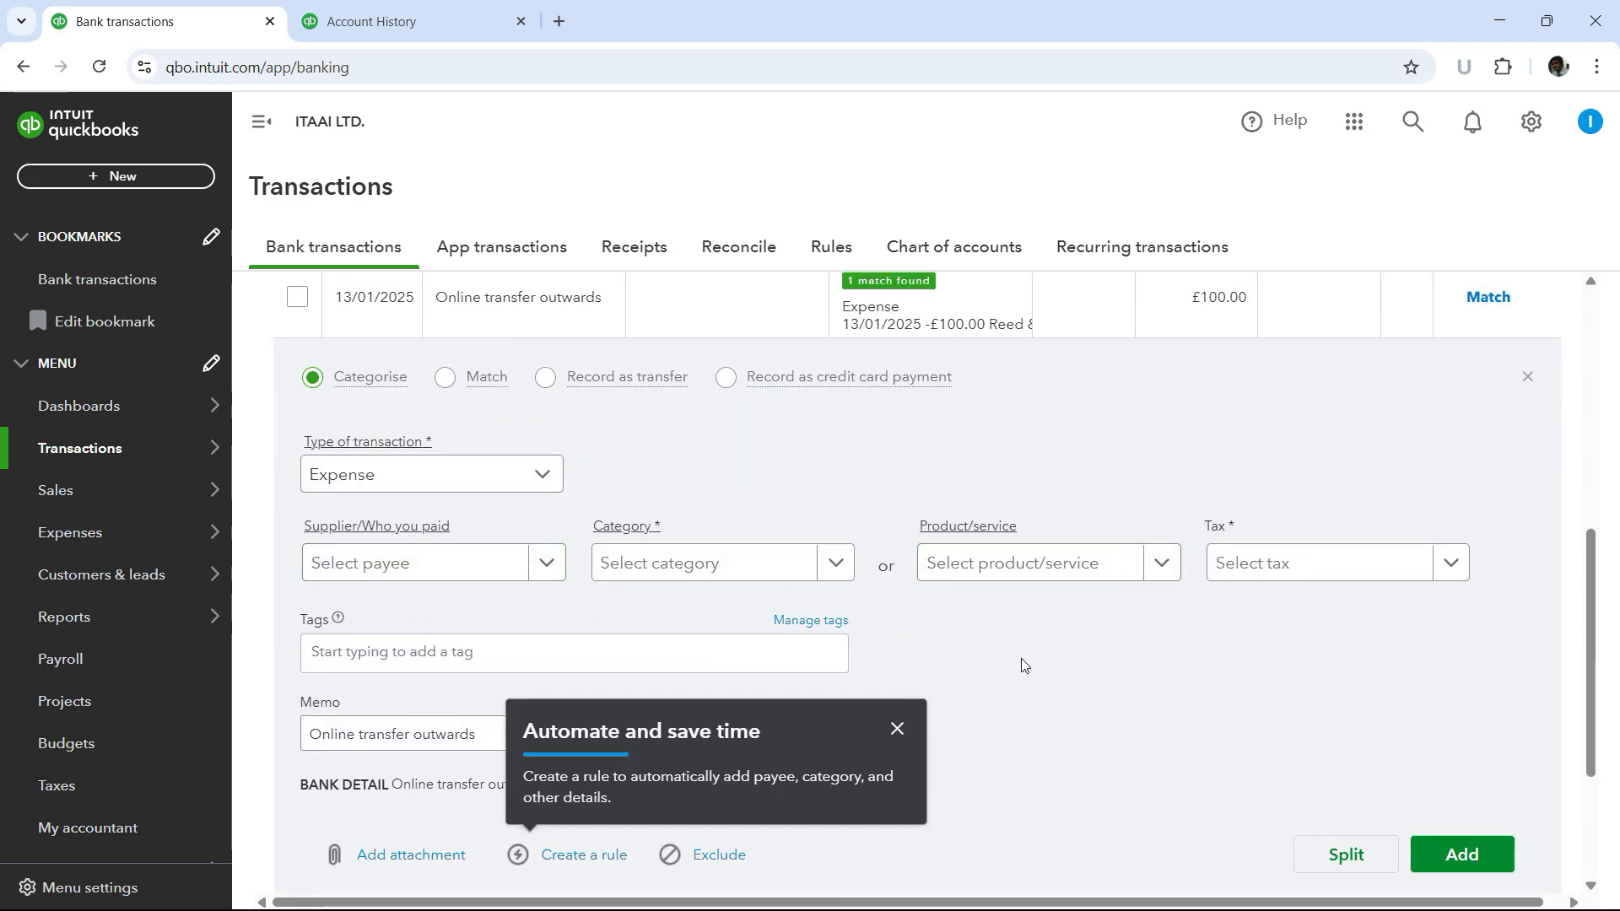
pyautogui.scroll(1, 1060, 620)
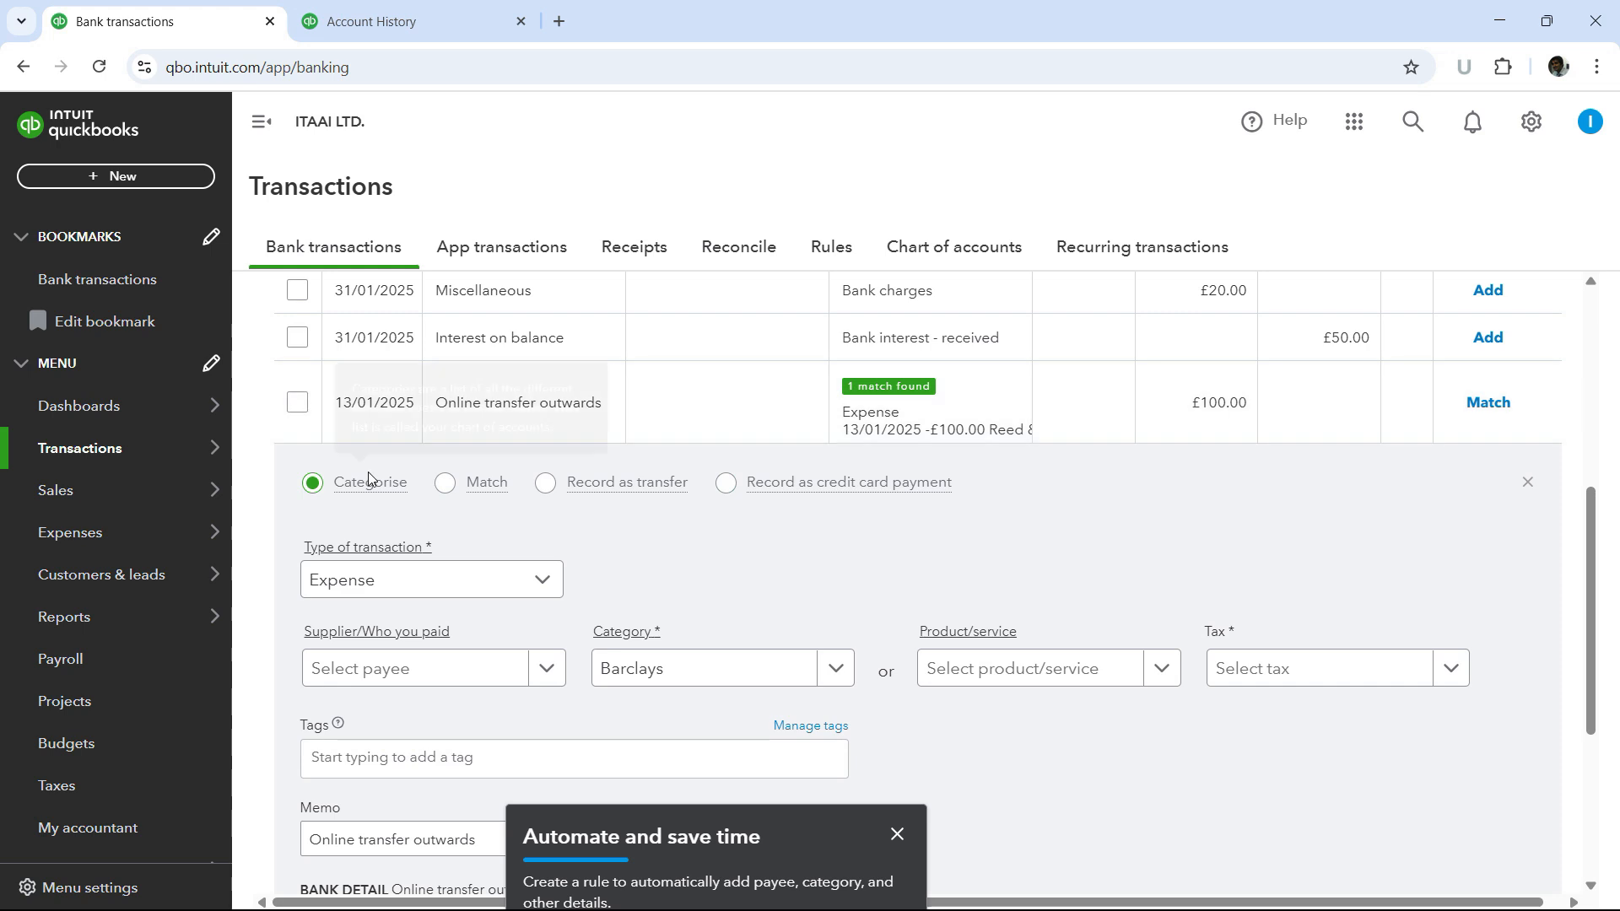
pyautogui.click(442, 487)
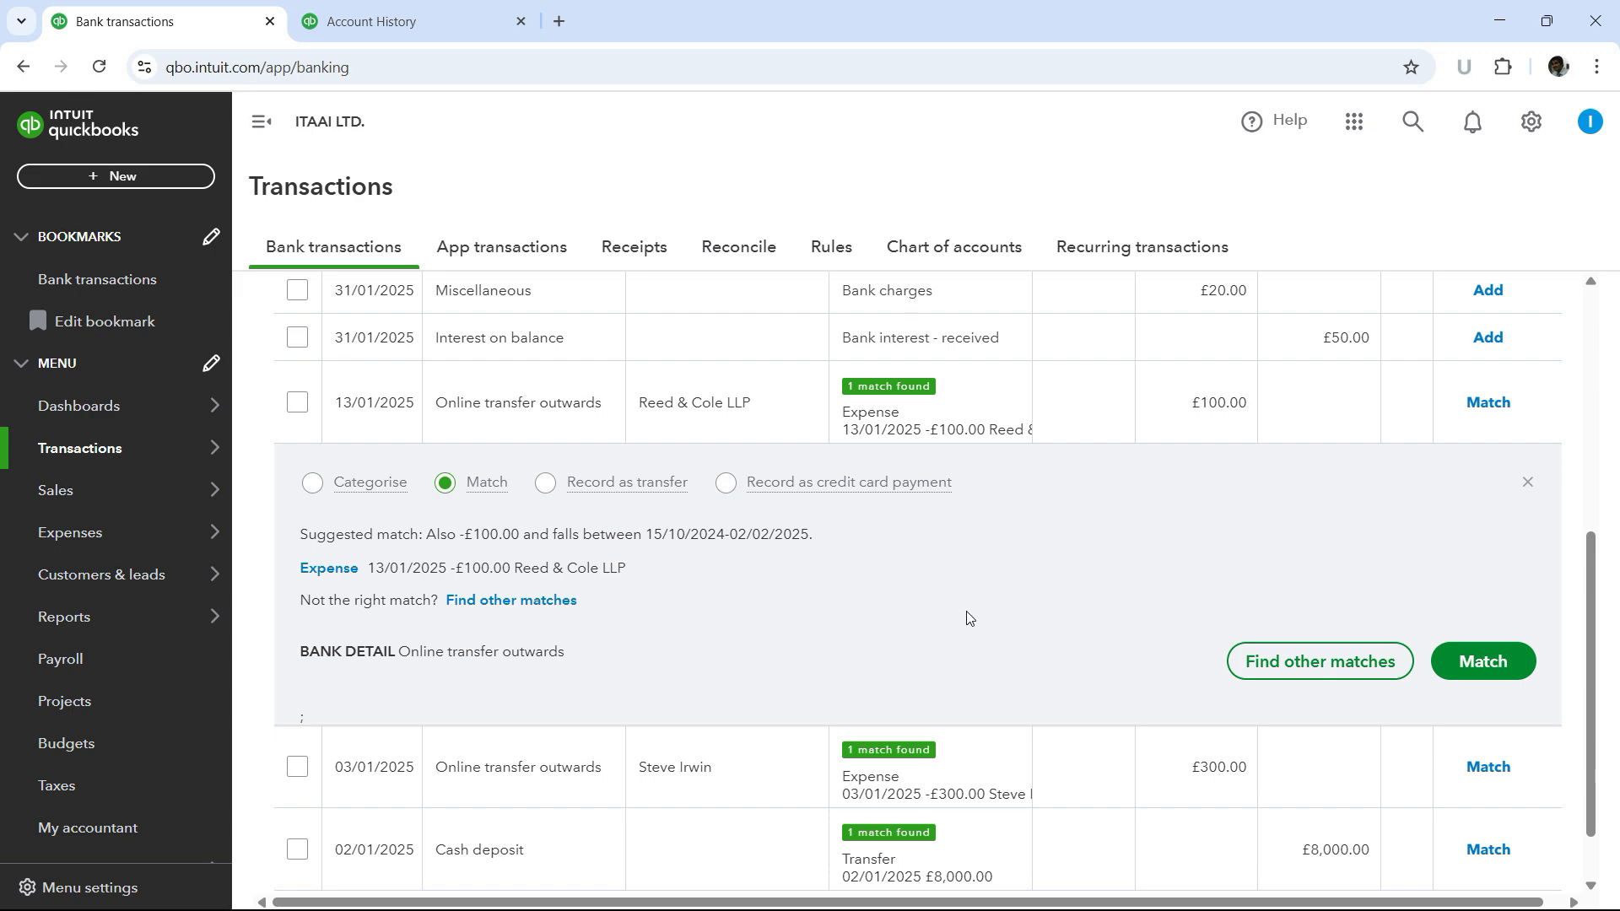
# - Open Find other matches for the 13/01/2025 £100.00 online transfer outwards
pyautogui.click(1341, 672)
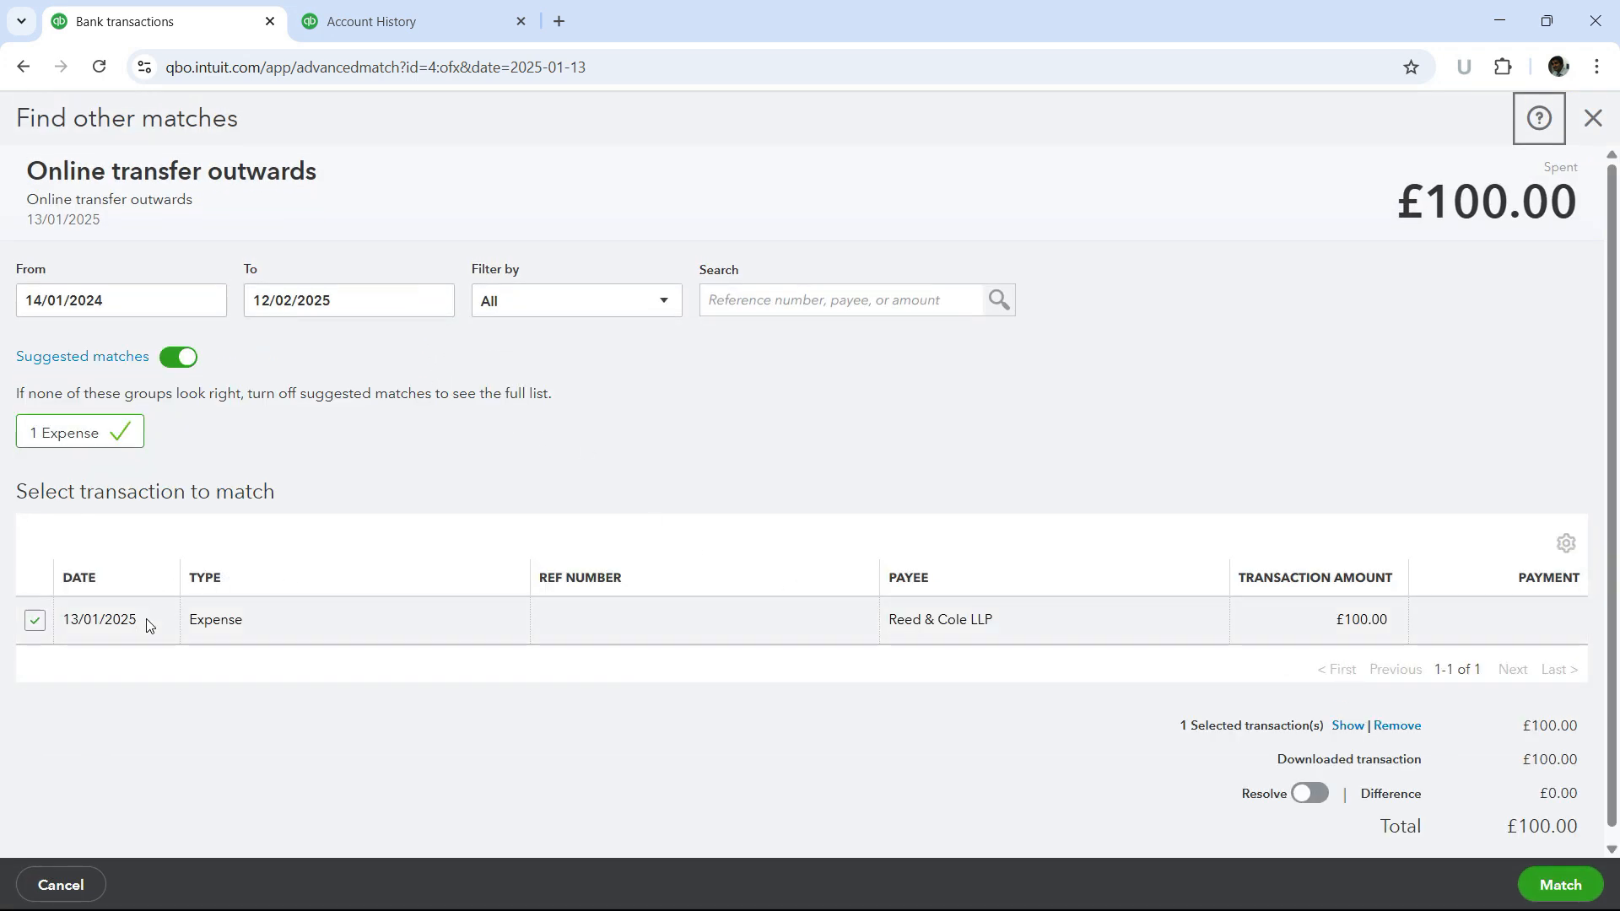
pyautogui.scroll(-1, 135, 603)
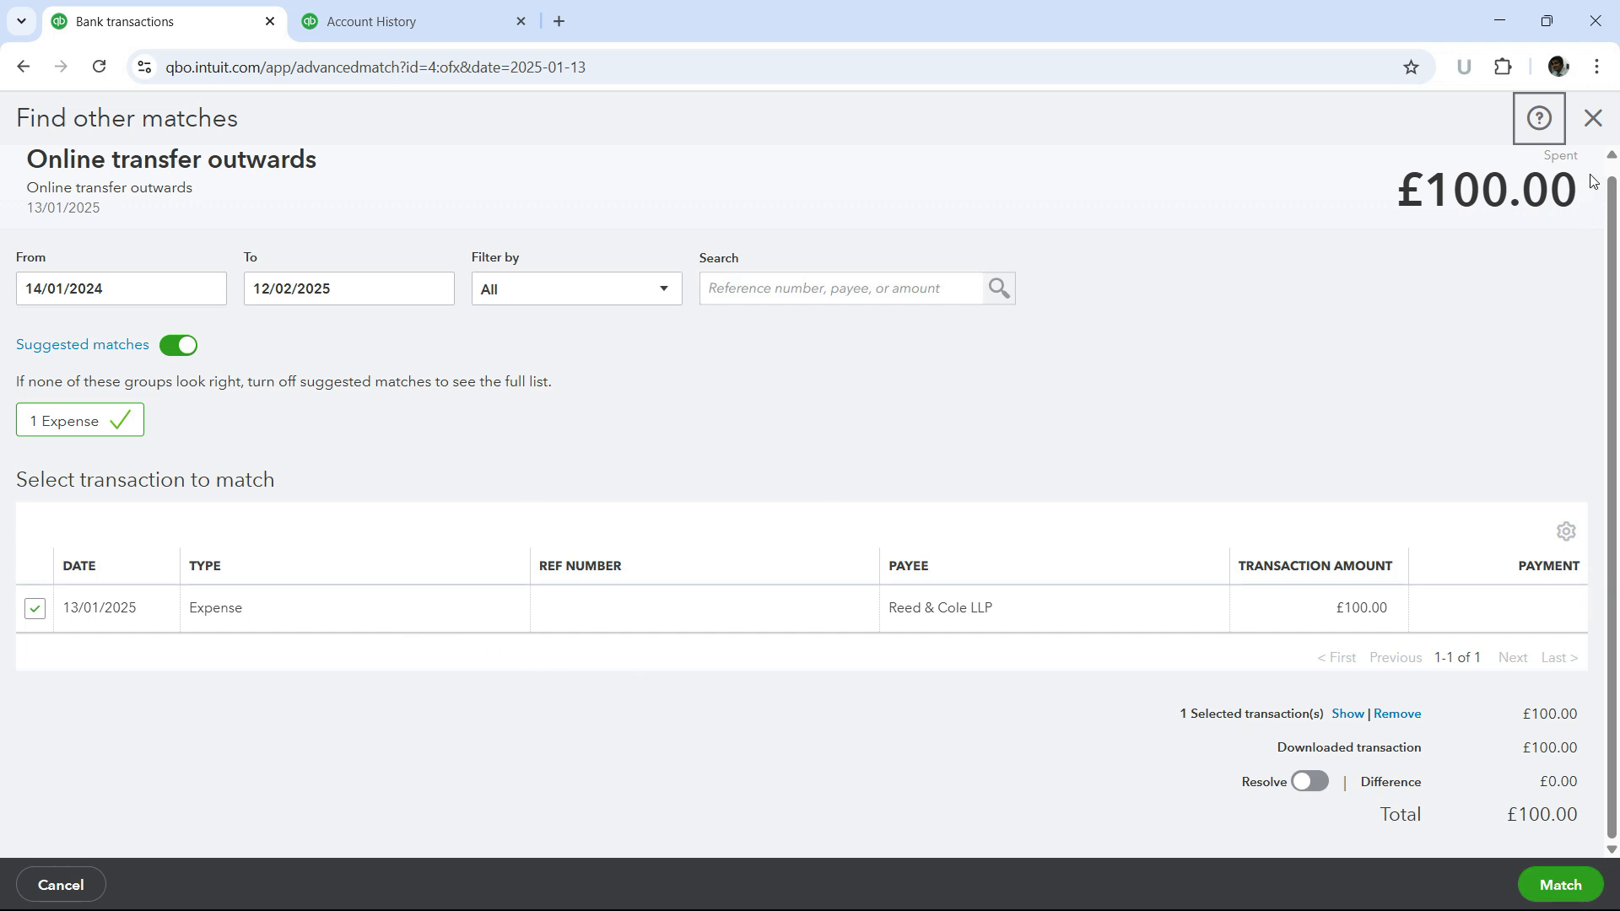
# - Leave Find other matches without saving and match the 13/01/2025 online transfer to its suggested Reed & Cole LLP expense
pyautogui.click(1593, 120)
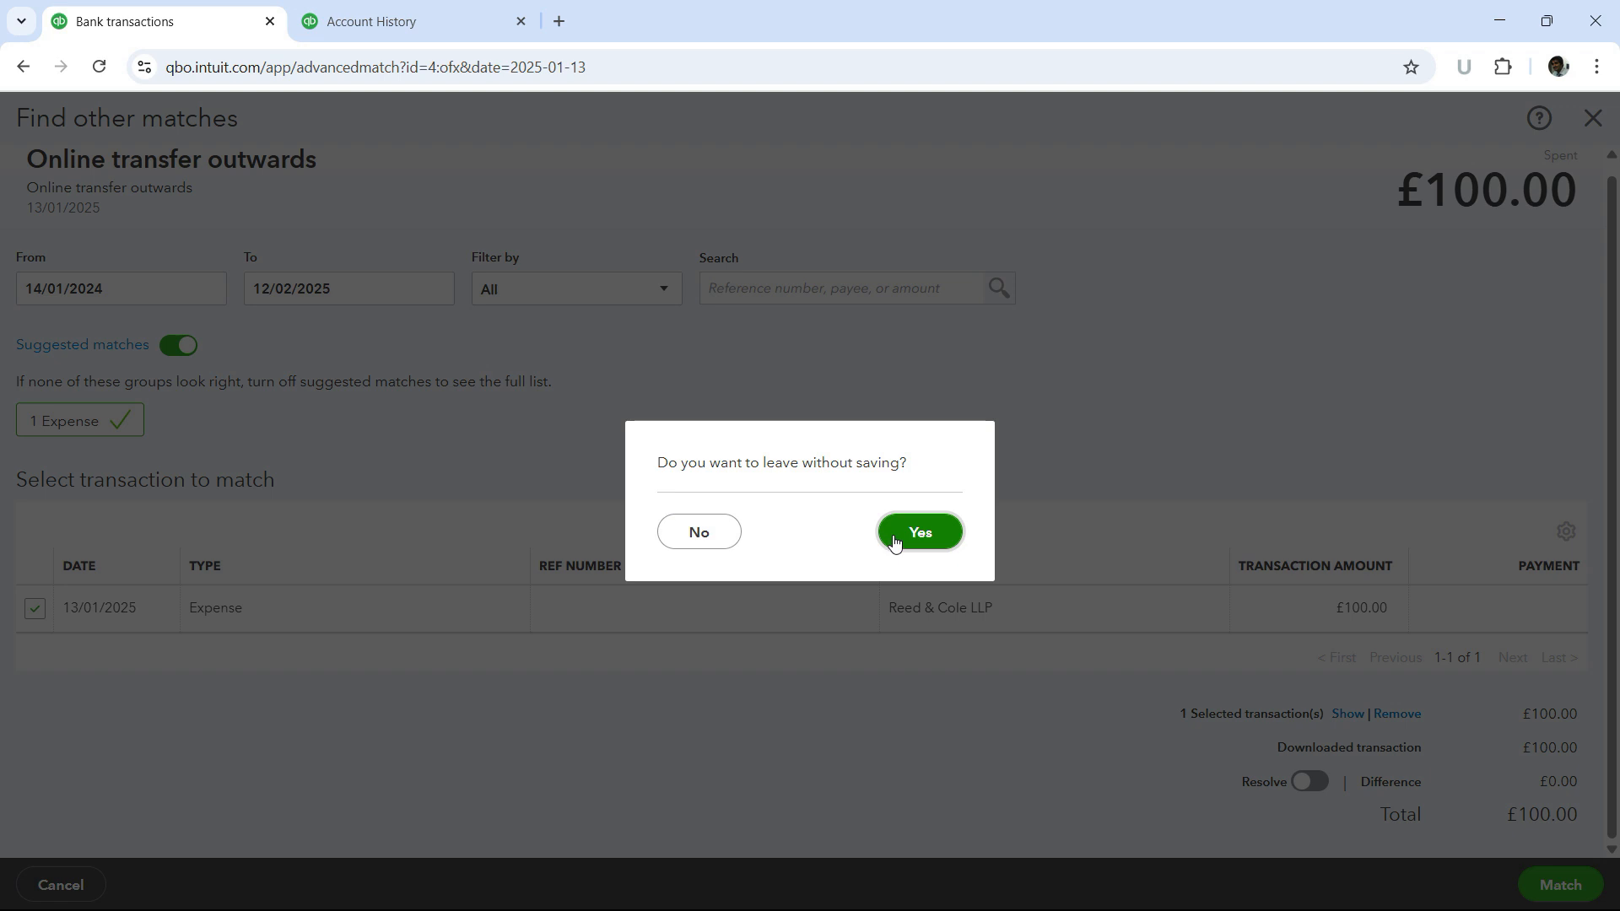
pyautogui.click(927, 534)
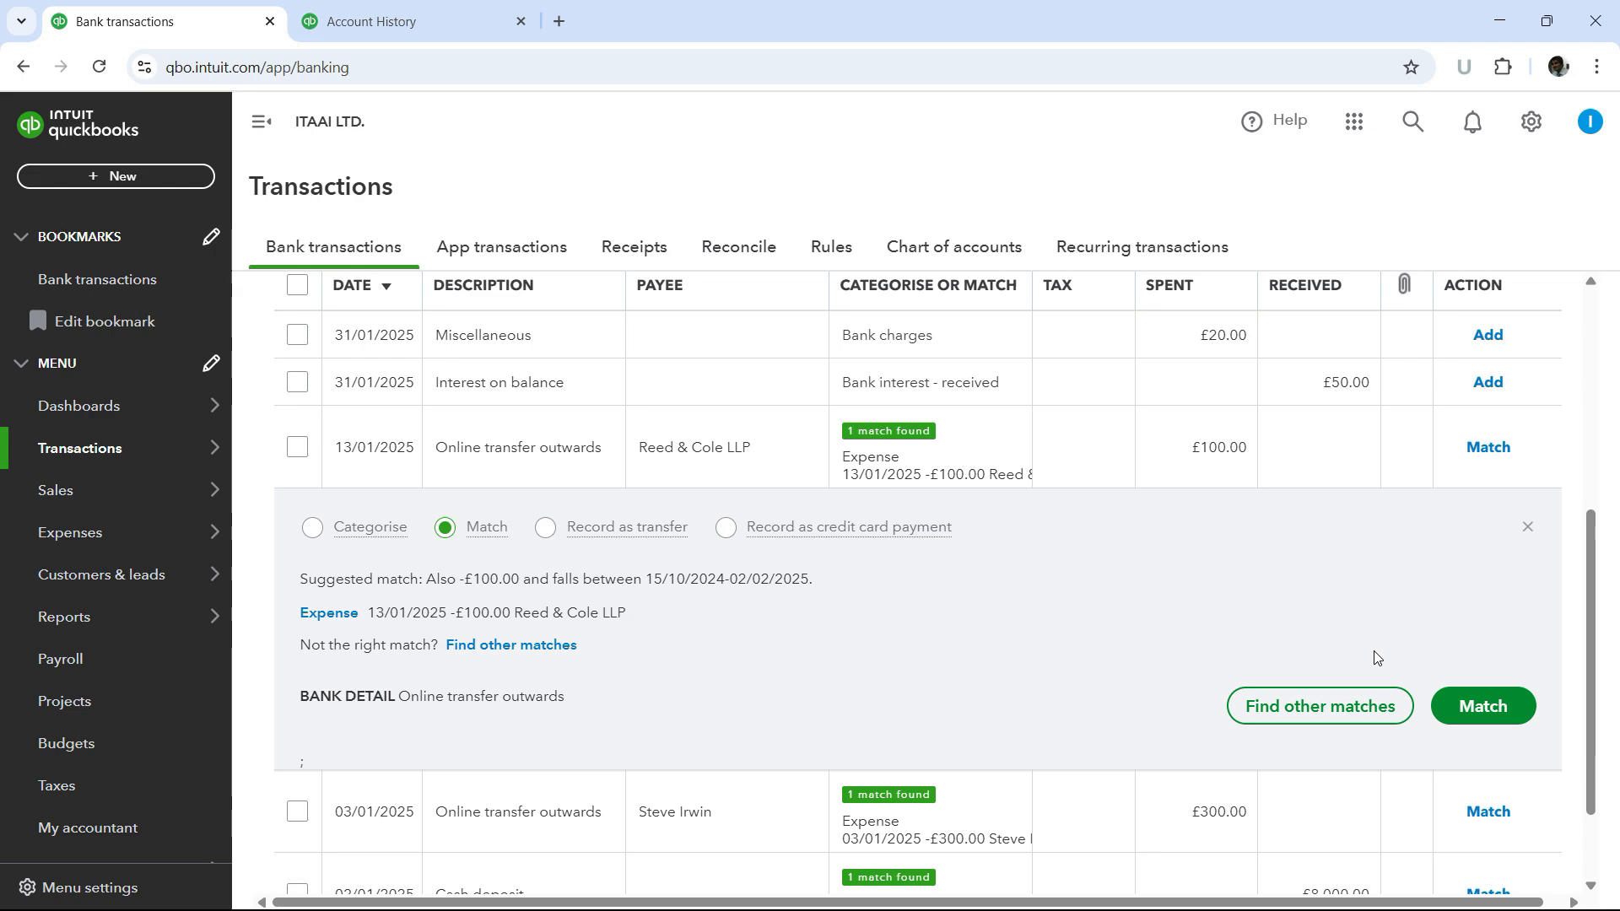
pyautogui.click(1482, 707)
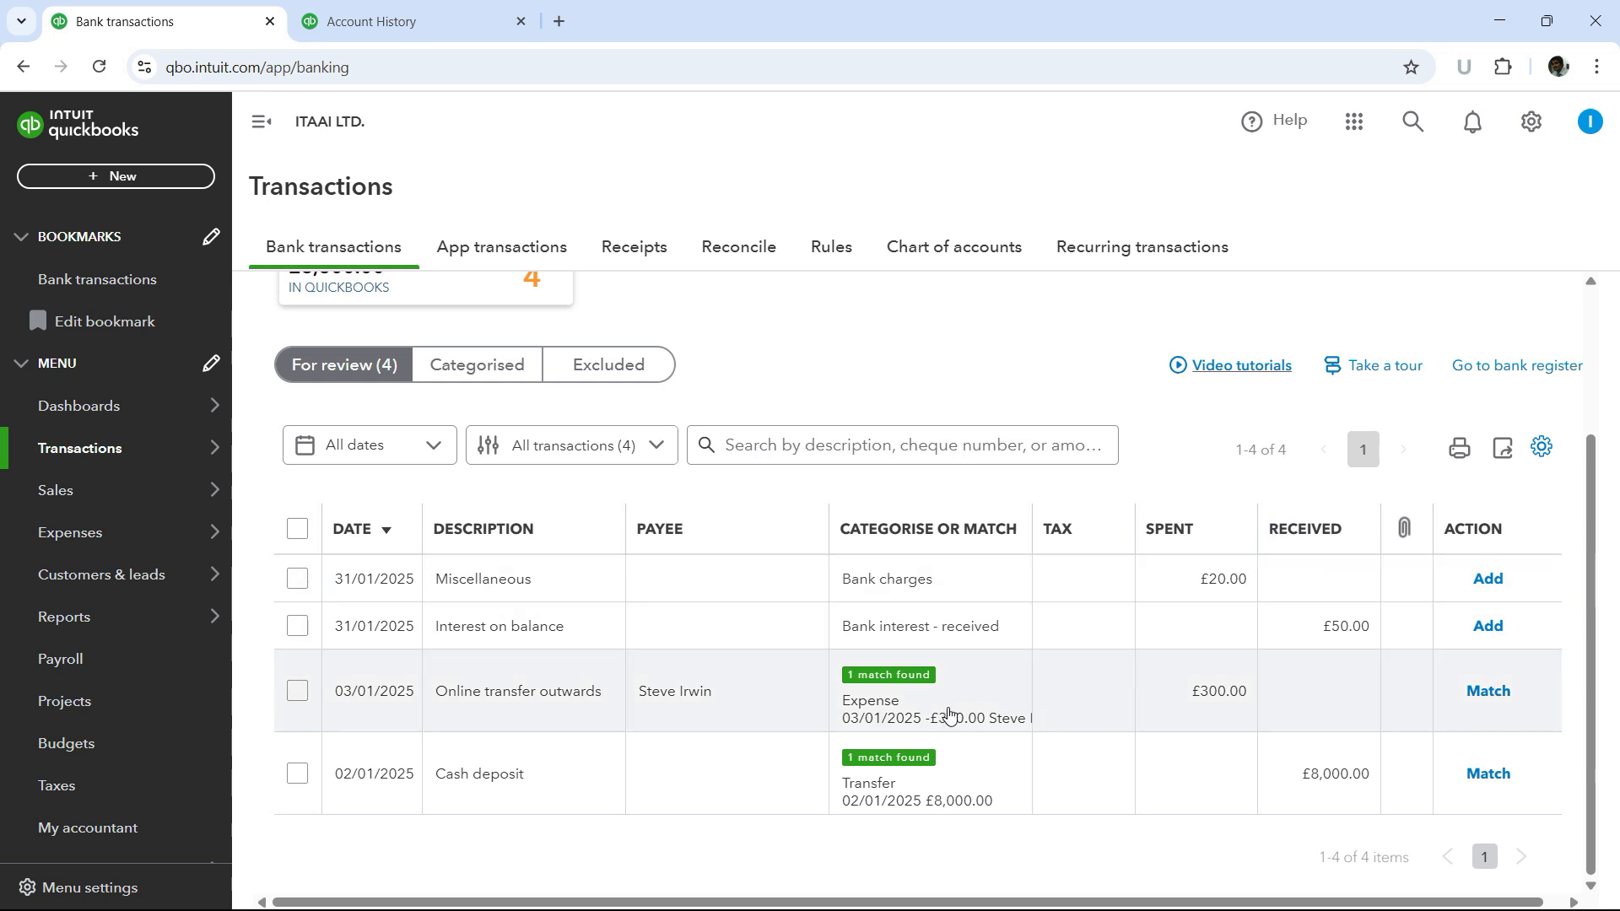
# - Match the 03/01/2025 online transfer outwards and the 02/01/2025 cash deposit to their suggested entries
pyautogui.click(1487, 692)
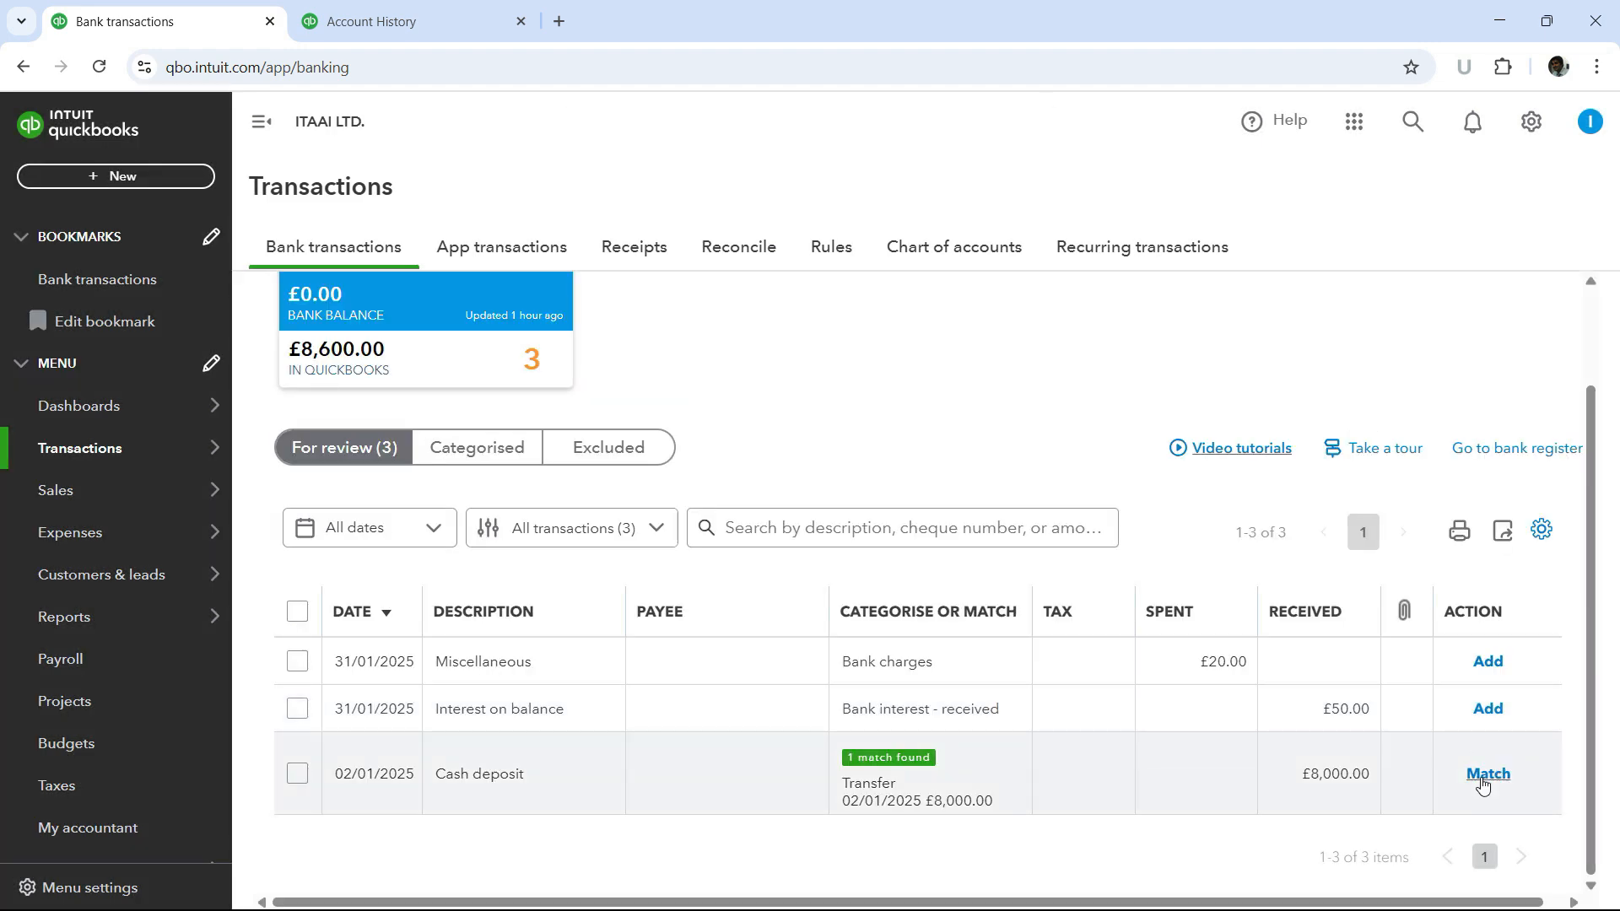
pyautogui.click(1485, 778)
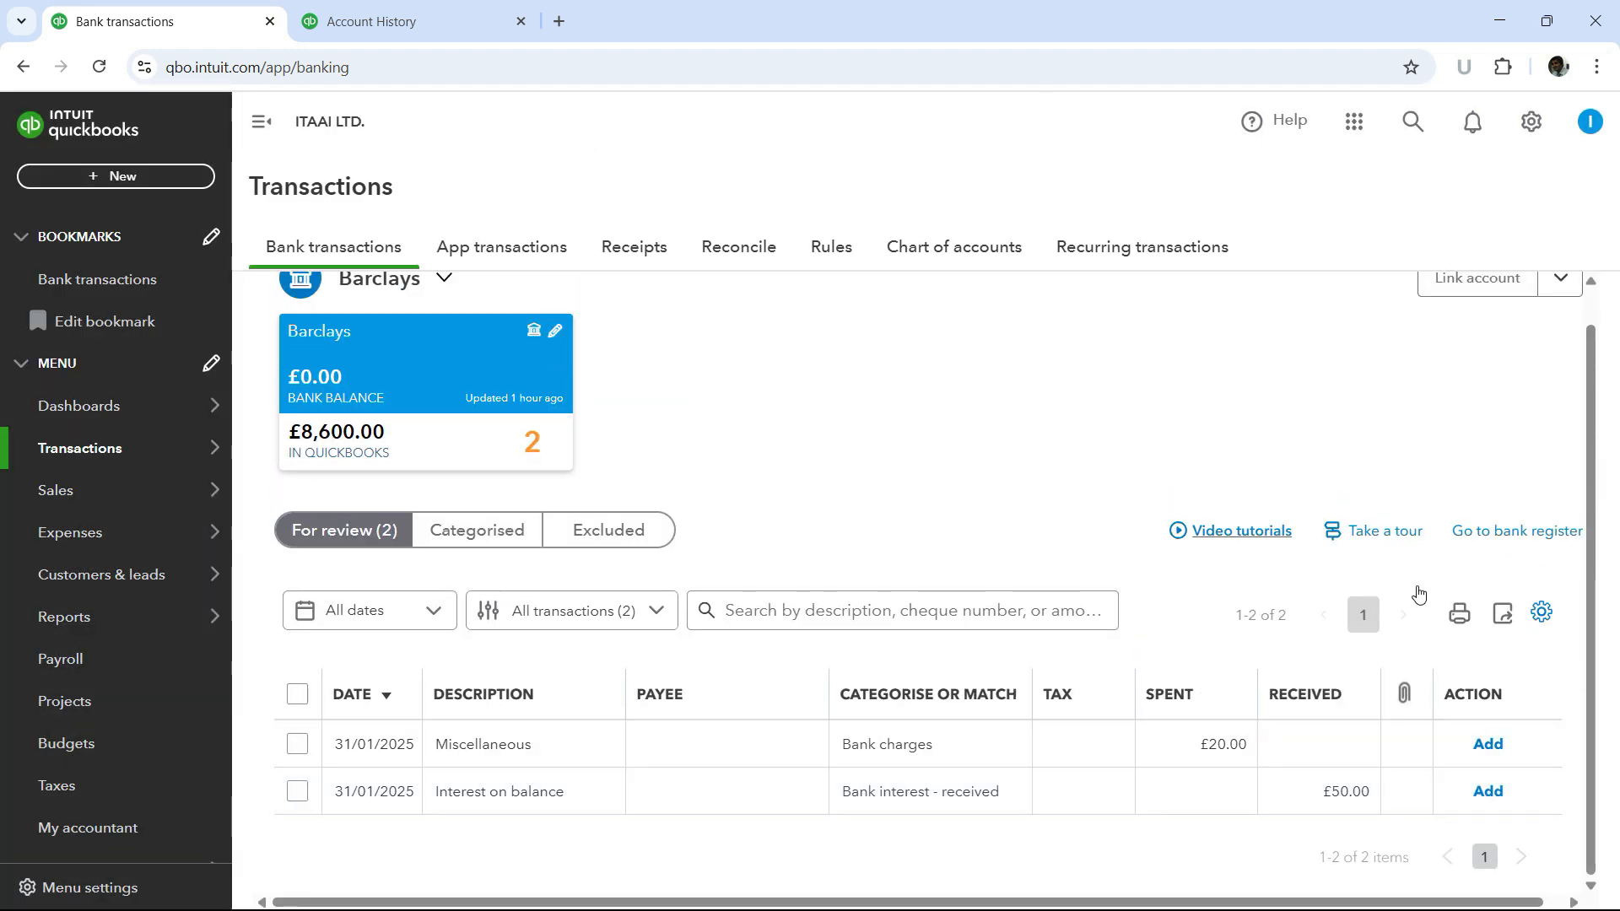
# - Reload the Barclays register in the Account History tab and check the cleared status of its entries
pyautogui.click(427, 27)
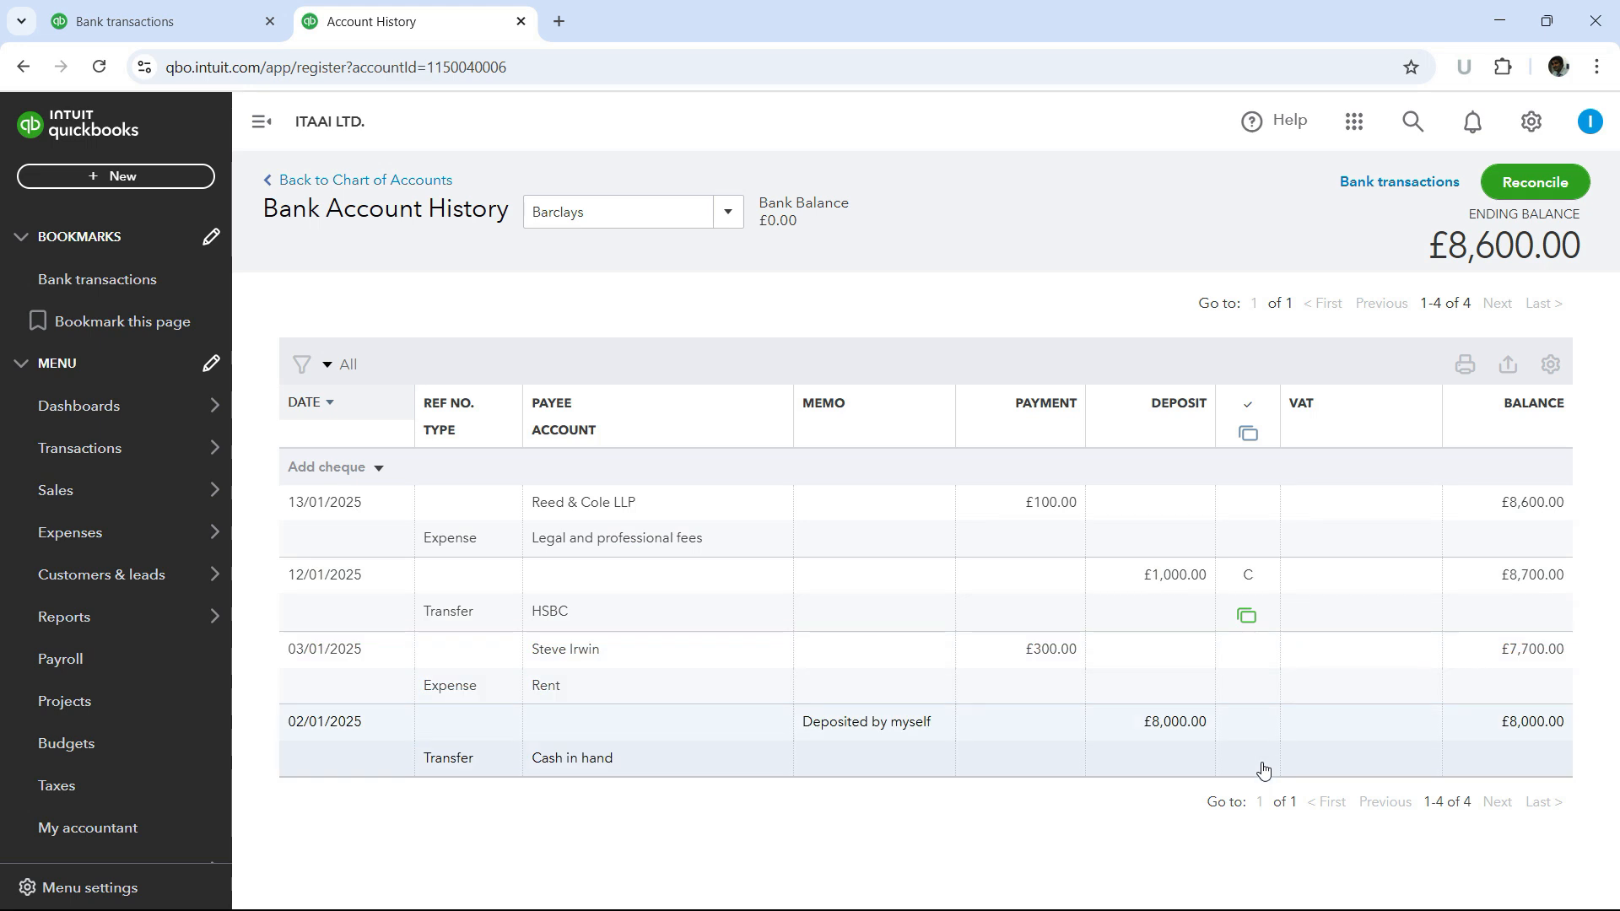
pyautogui.click(102, 72)
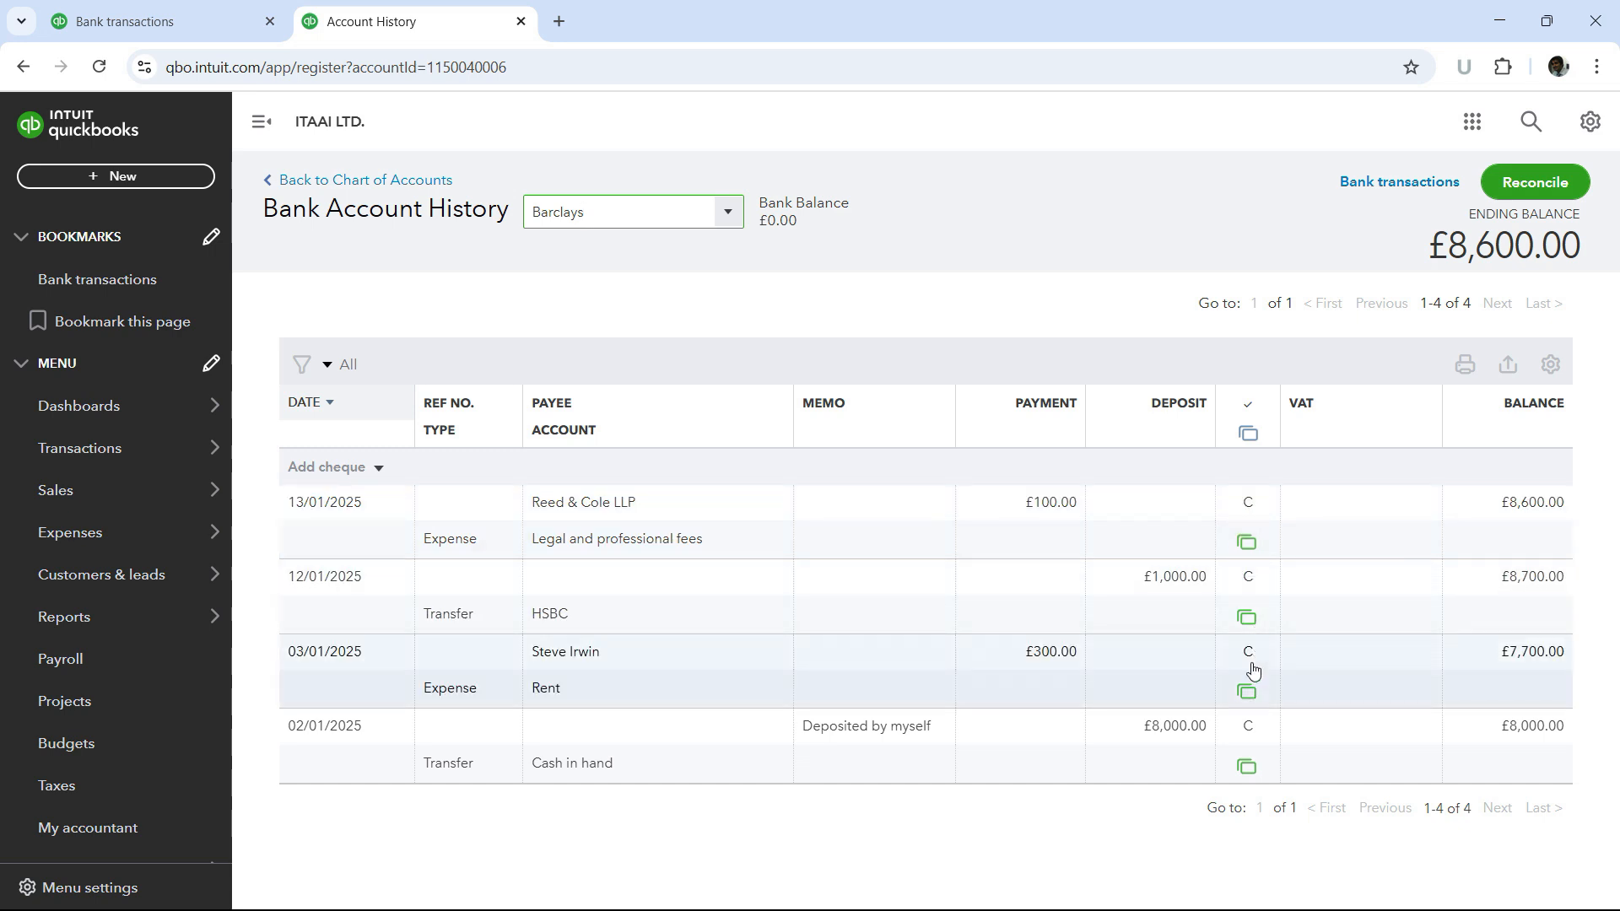
pyautogui.click(1246, 500)
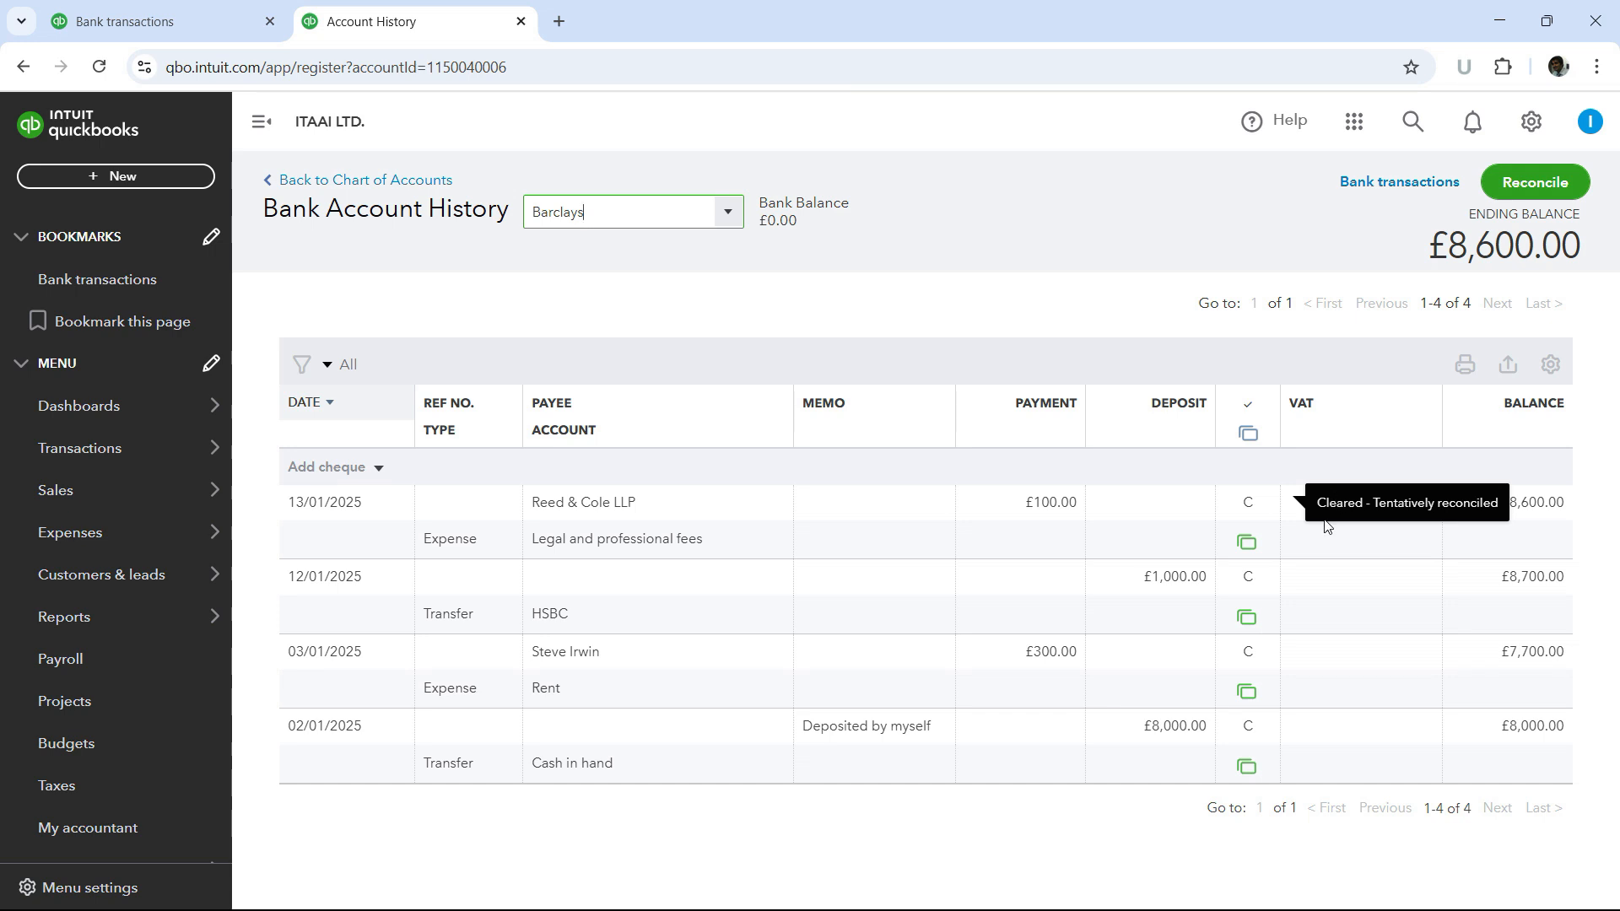
# - Expand the 31/01/2025 Miscellaneous £20.00 row in the For review list and review its category options
pyautogui.click(114, 20)
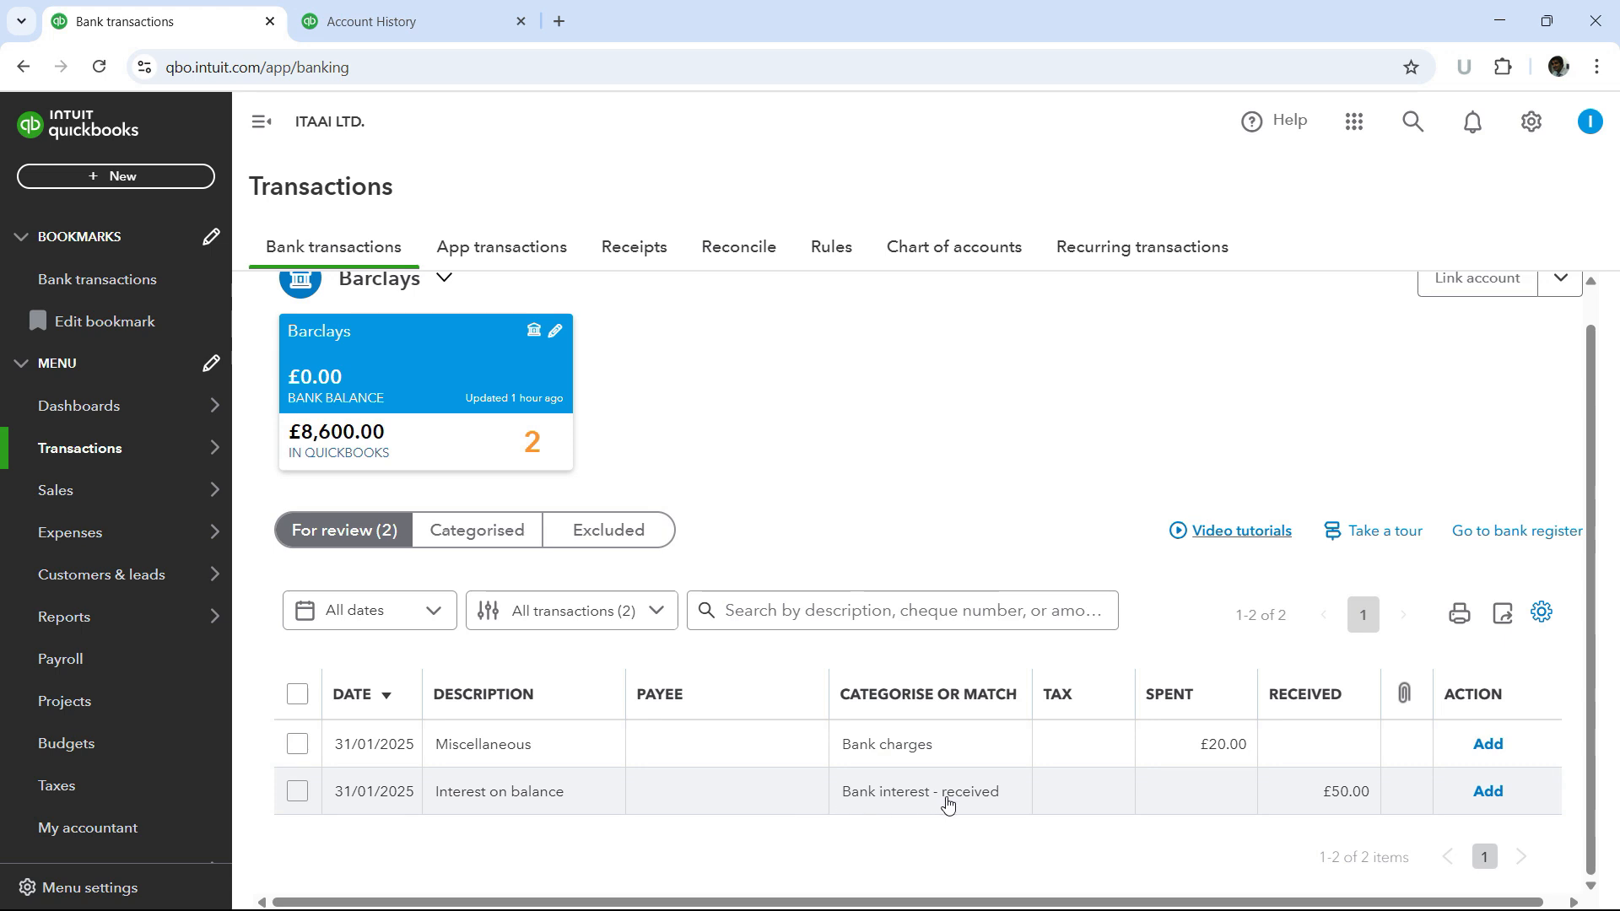
pyautogui.click(984, 752)
pyautogui.scroll(-3, 979, 748)
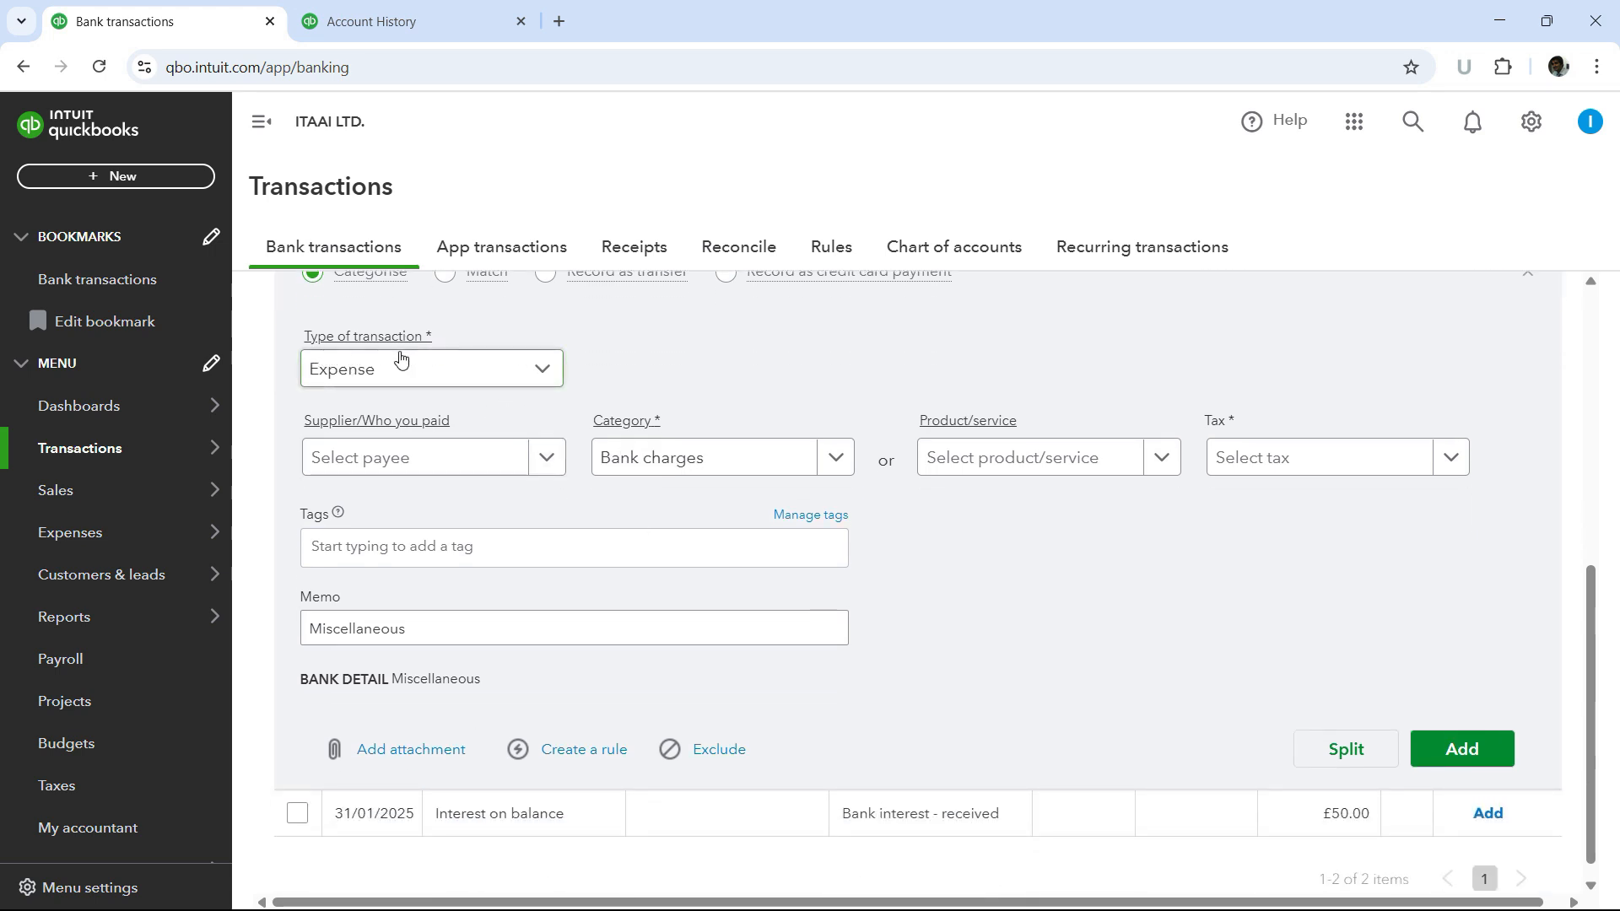
pyautogui.scroll(3, 489, 401)
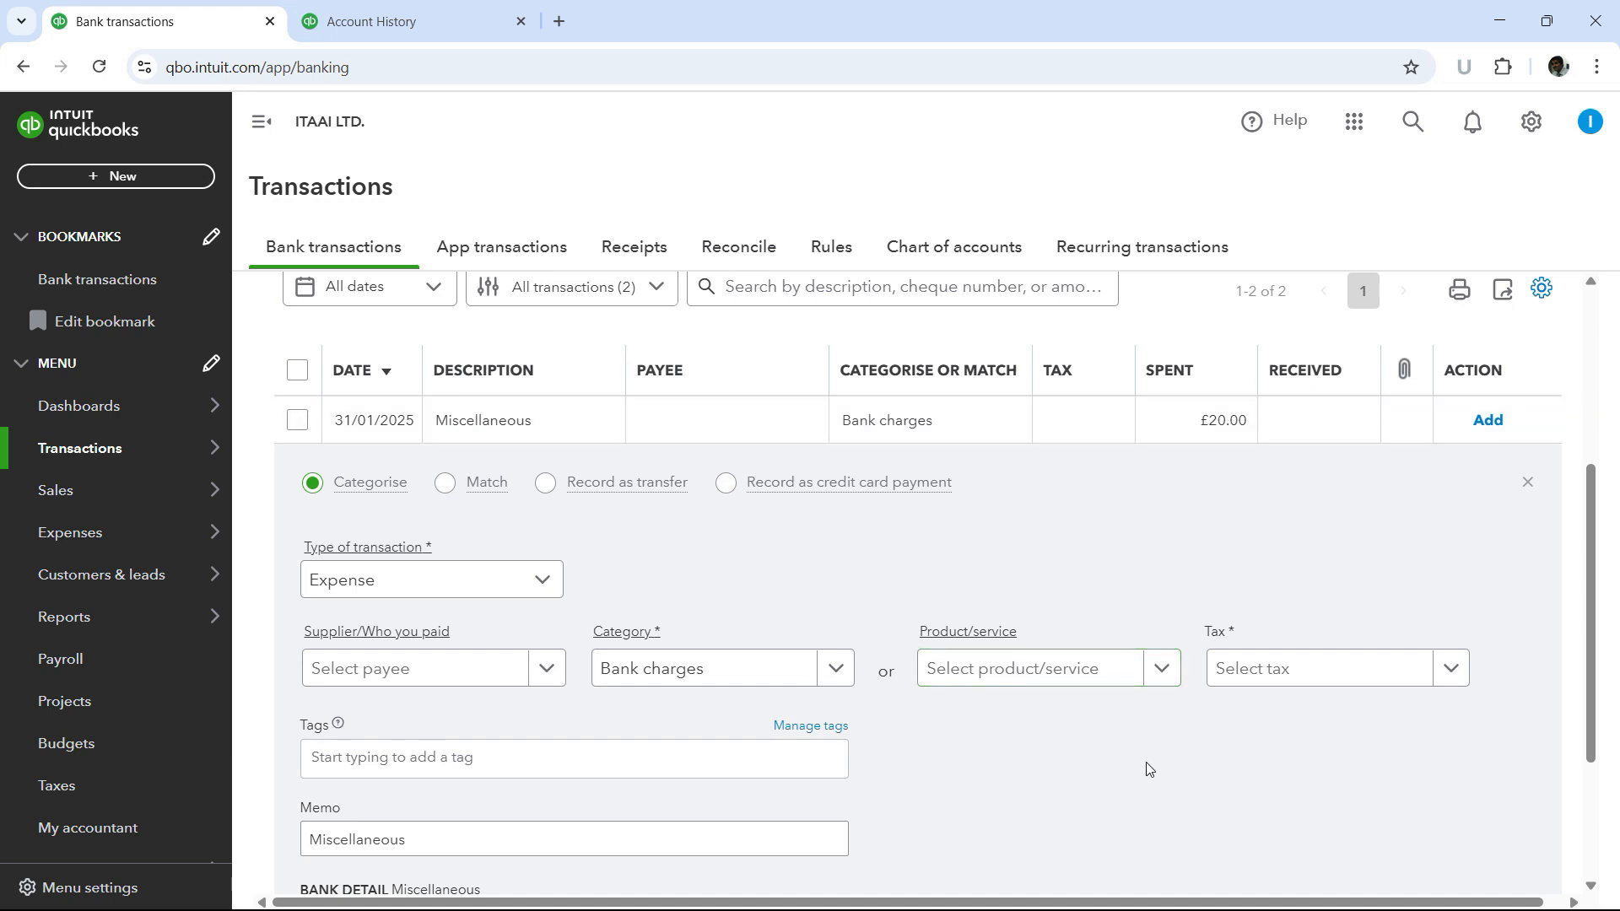
pyautogui.click(836, 675)
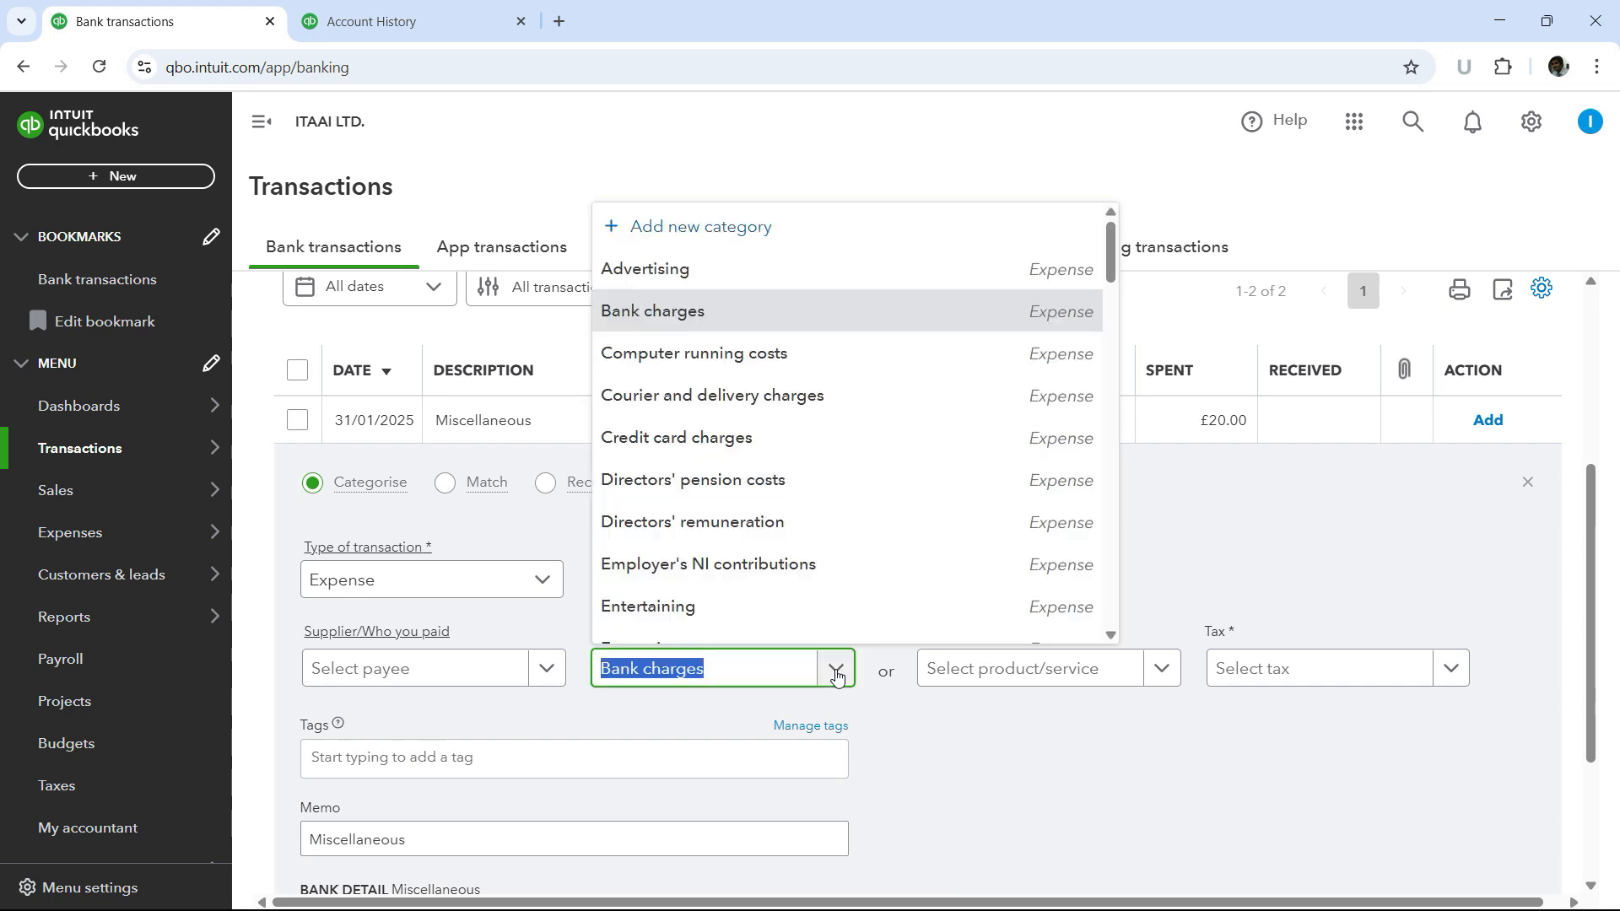
pyautogui.click(1211, 783)
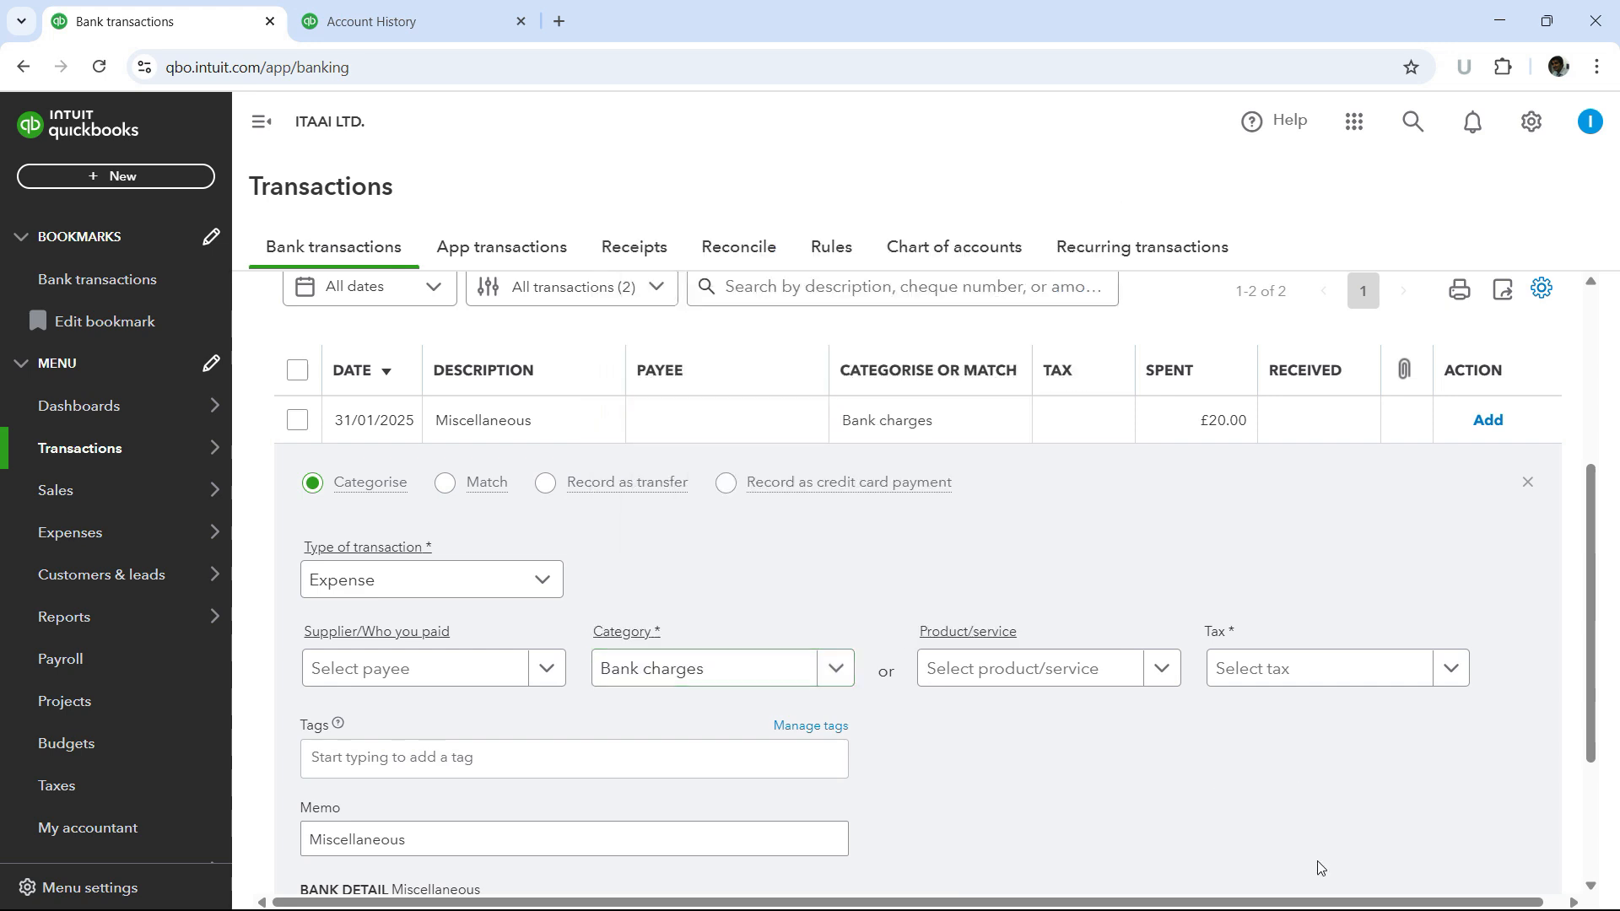
# - Create a new supplier named Barclays and set it as the payee for the Miscellaneous bank charge
pyautogui.scroll(-3, 843, 712)
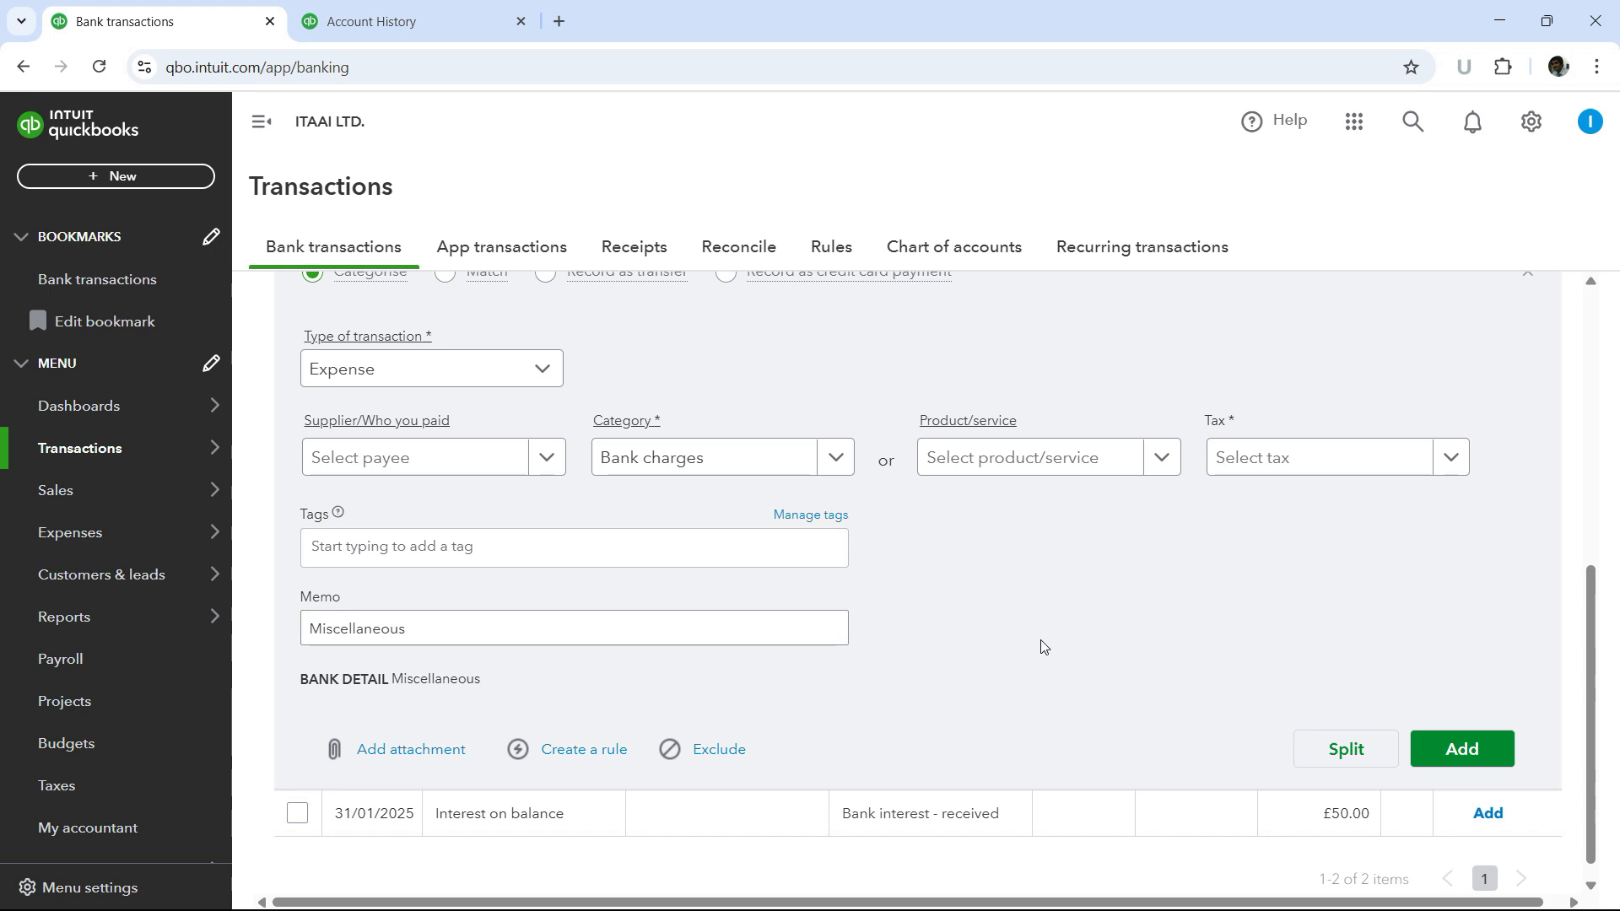
pyautogui.scroll(1, 951, 669)
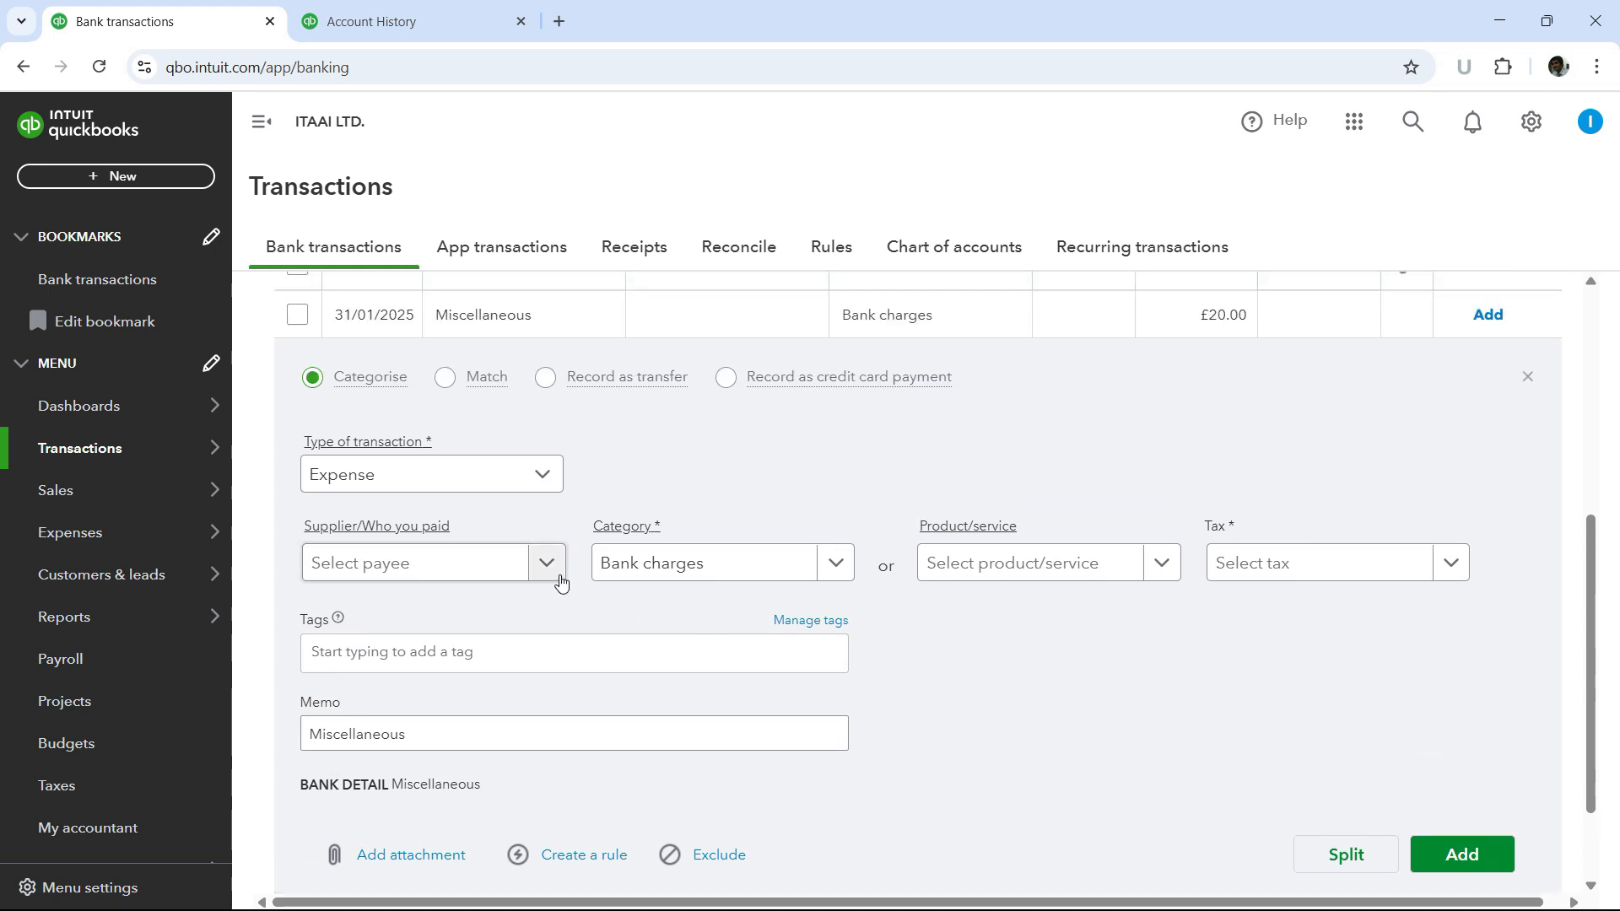
pyautogui.click(328, 727)
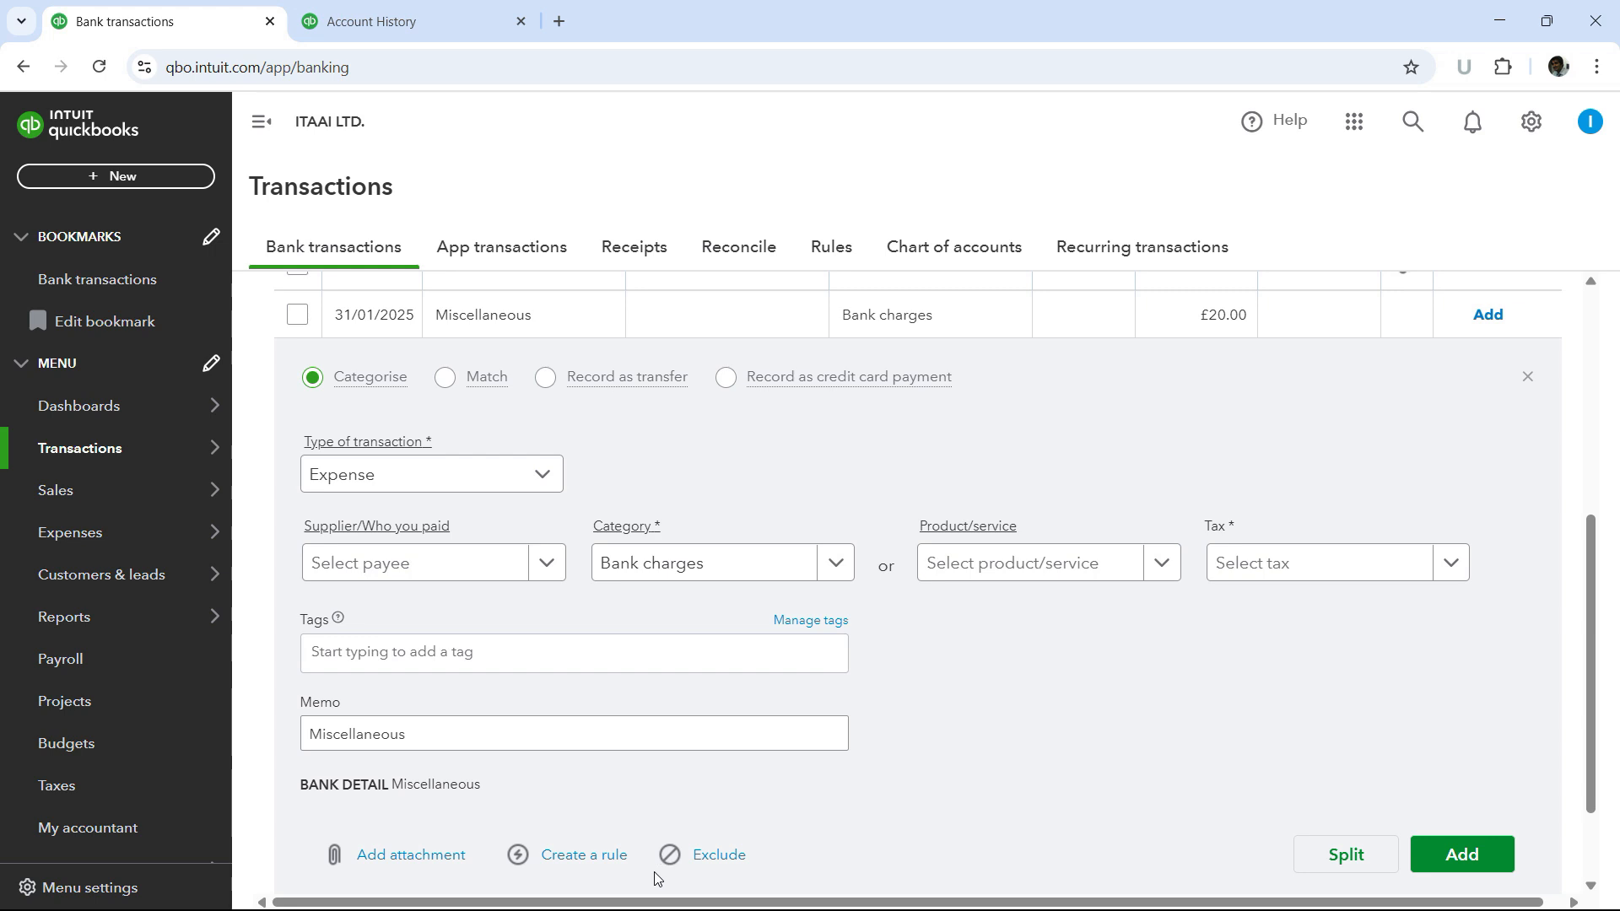
pyautogui.click(548, 569)
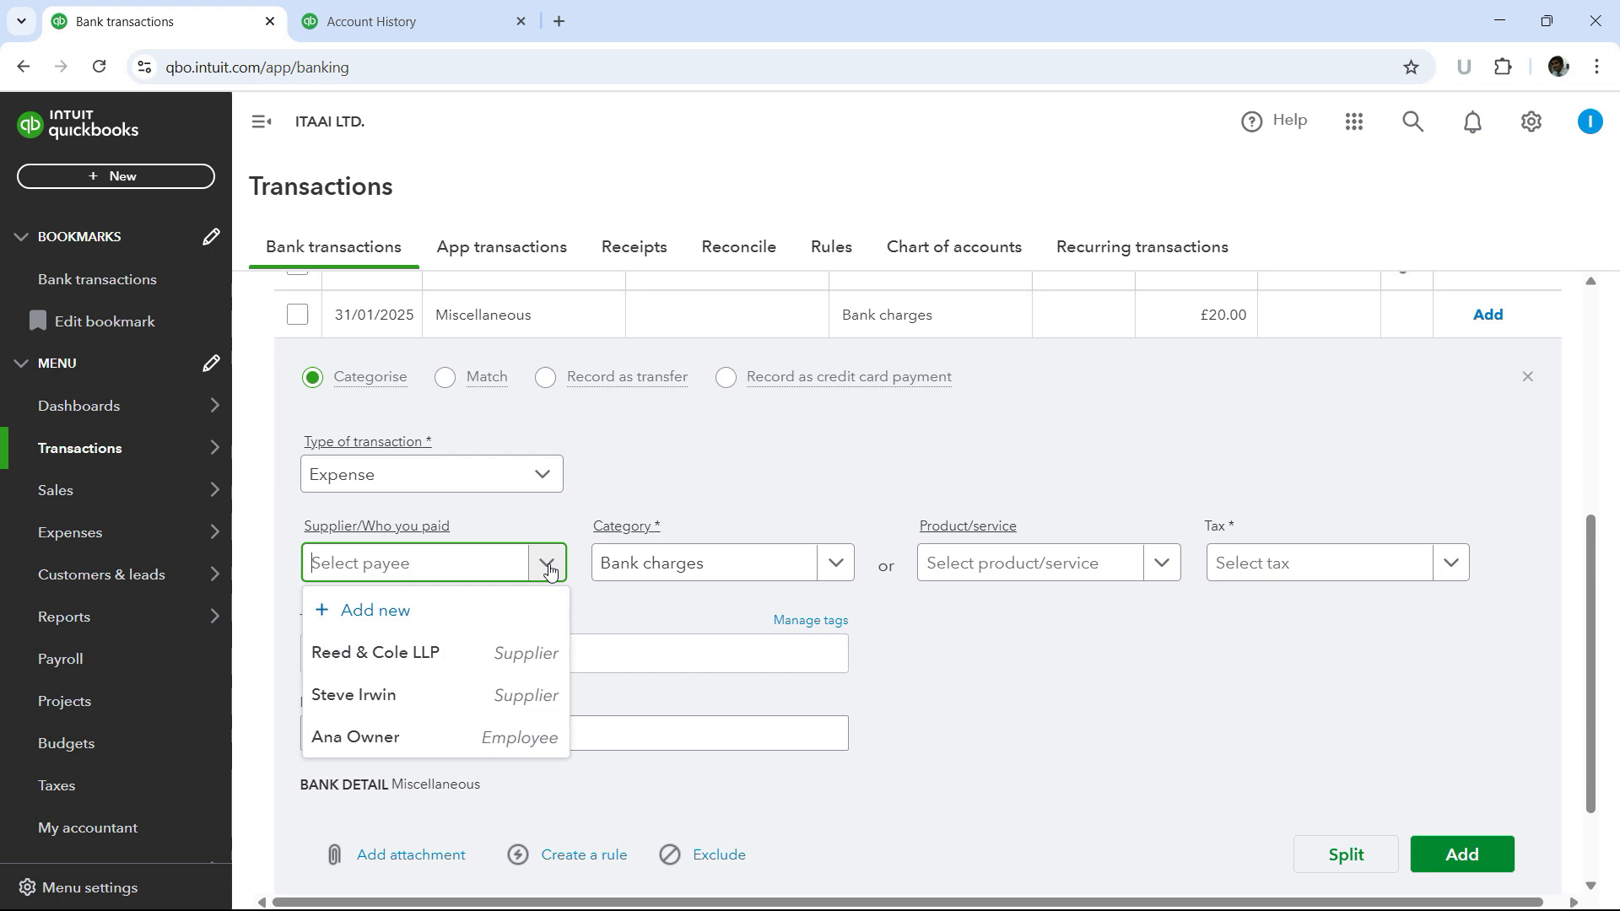
pyautogui.click(413, 612)
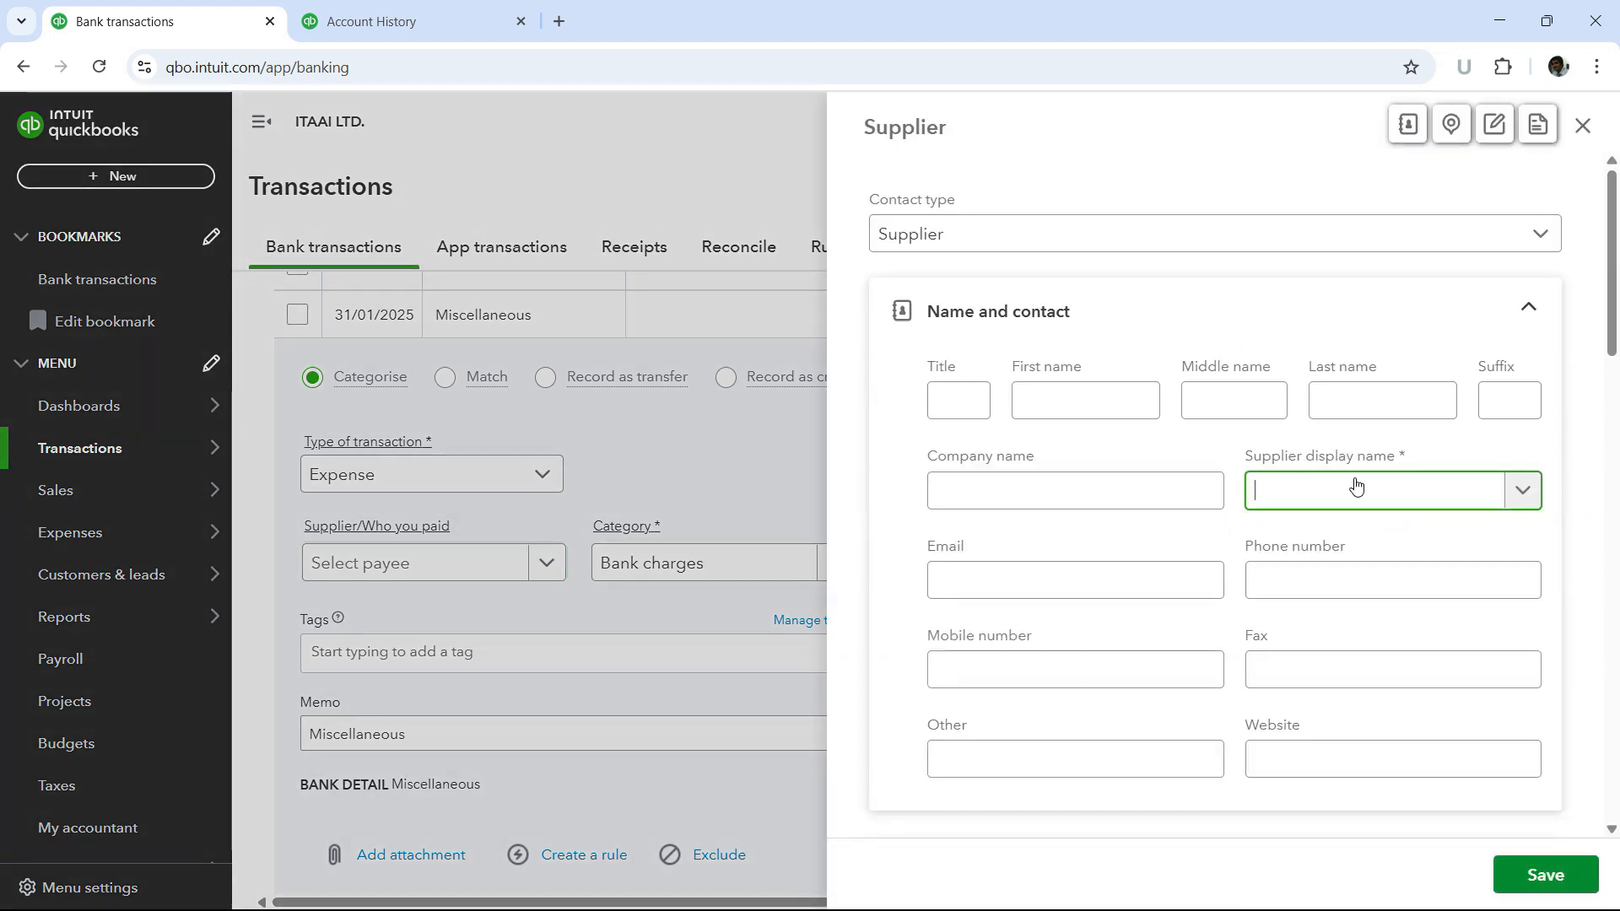
pyautogui.write('Barclays')
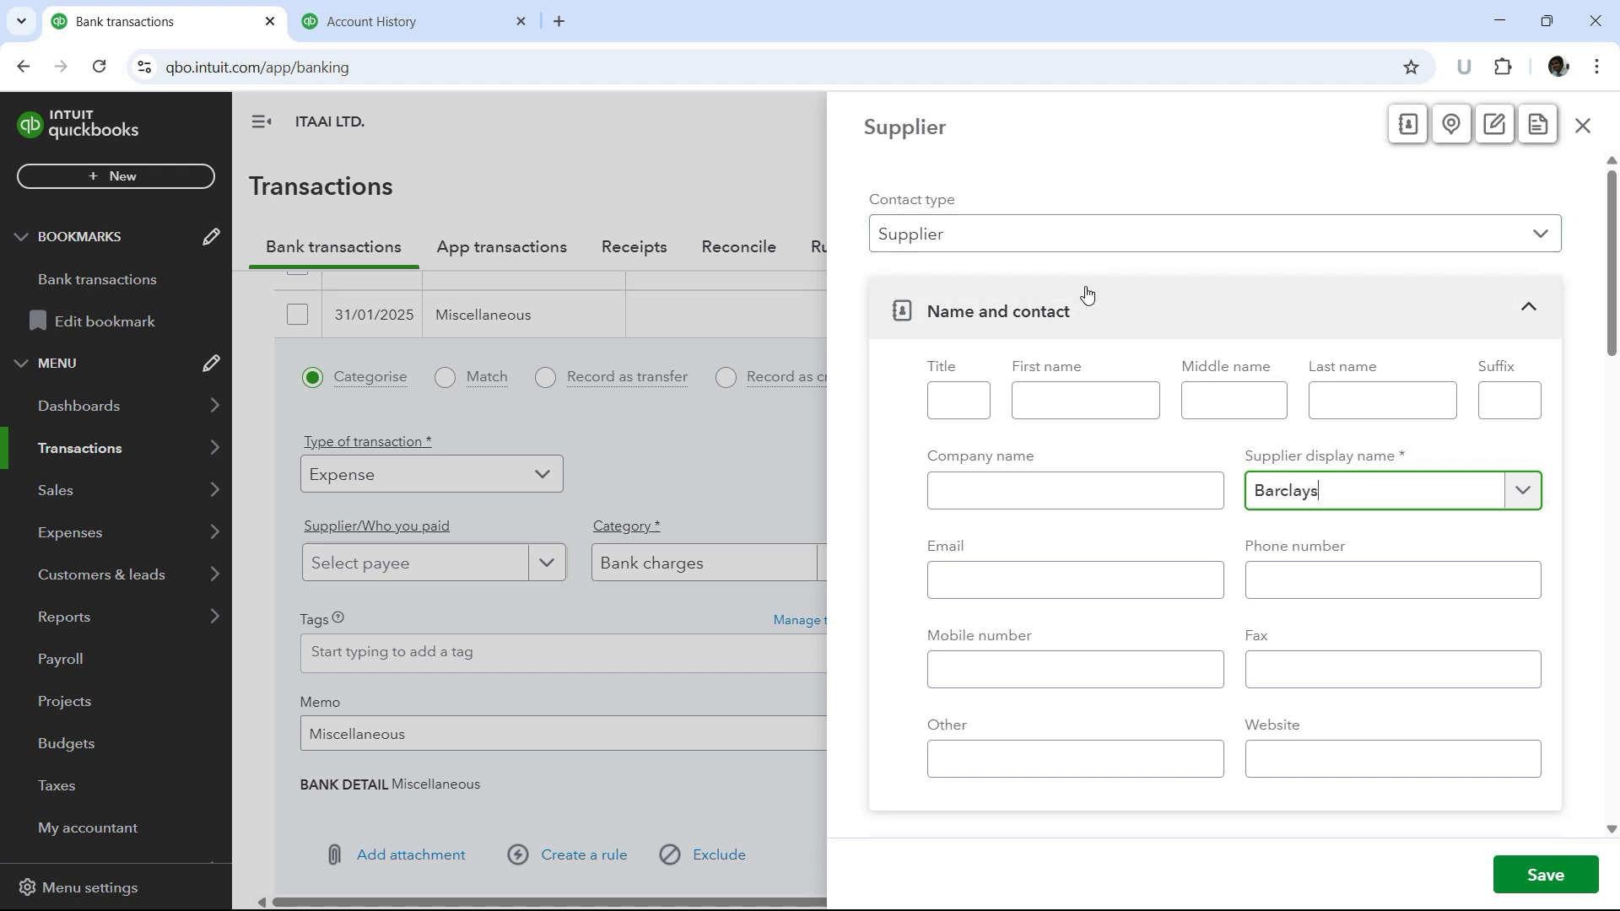
pyautogui.click(1554, 884)
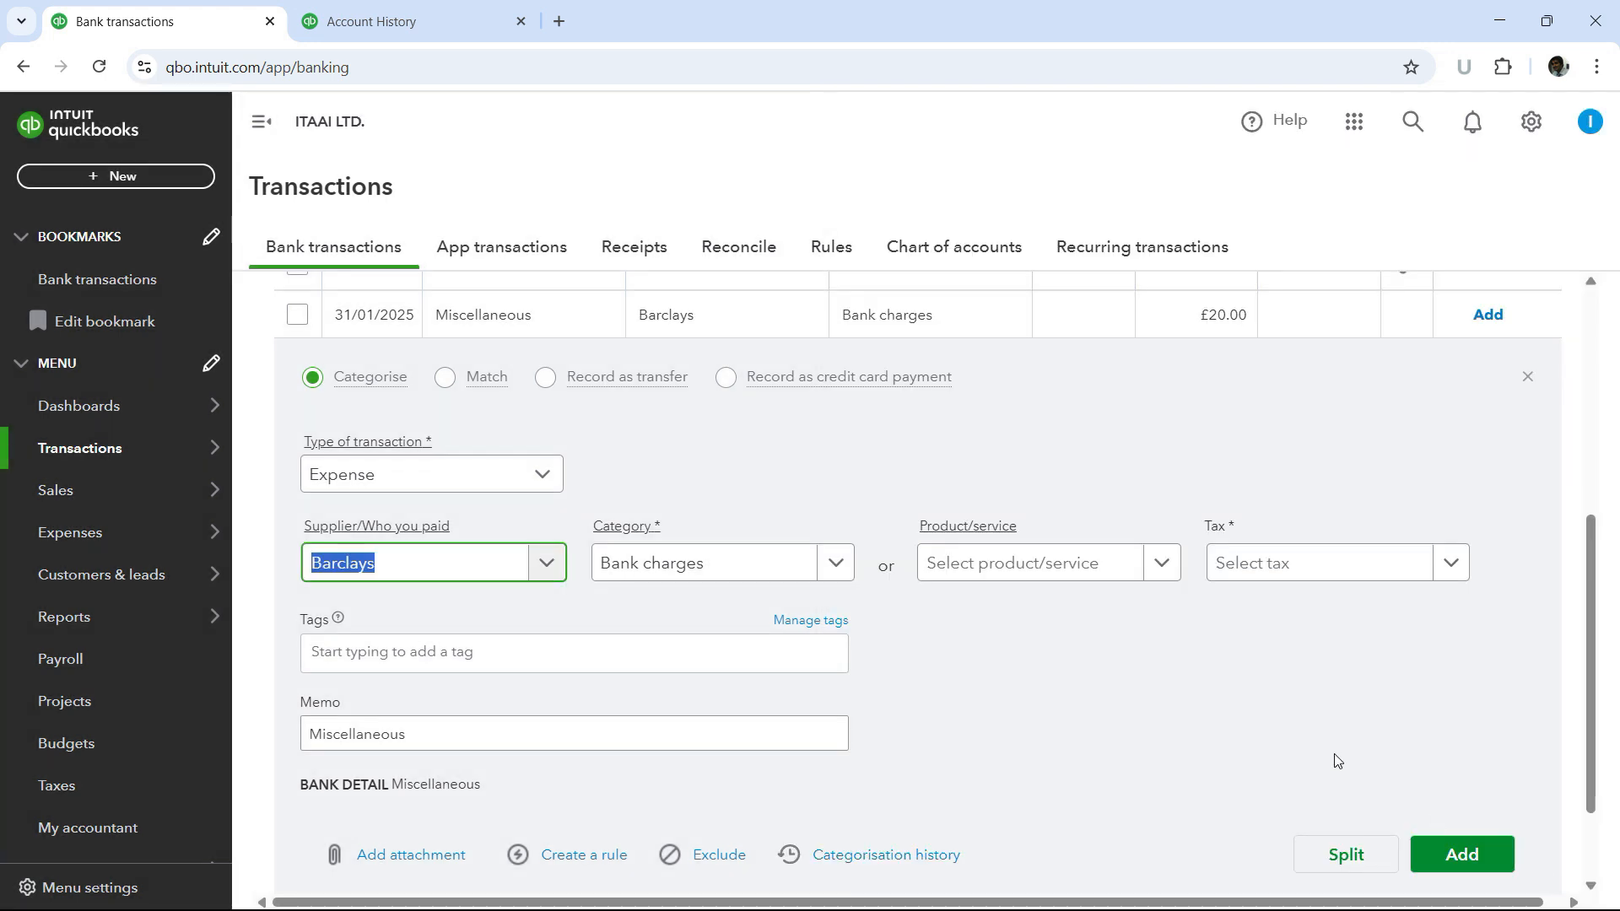
# - Set the bank charge's tax to No VAT (0%) and add the transaction
pyautogui.scroll(-1, 1293, 719)
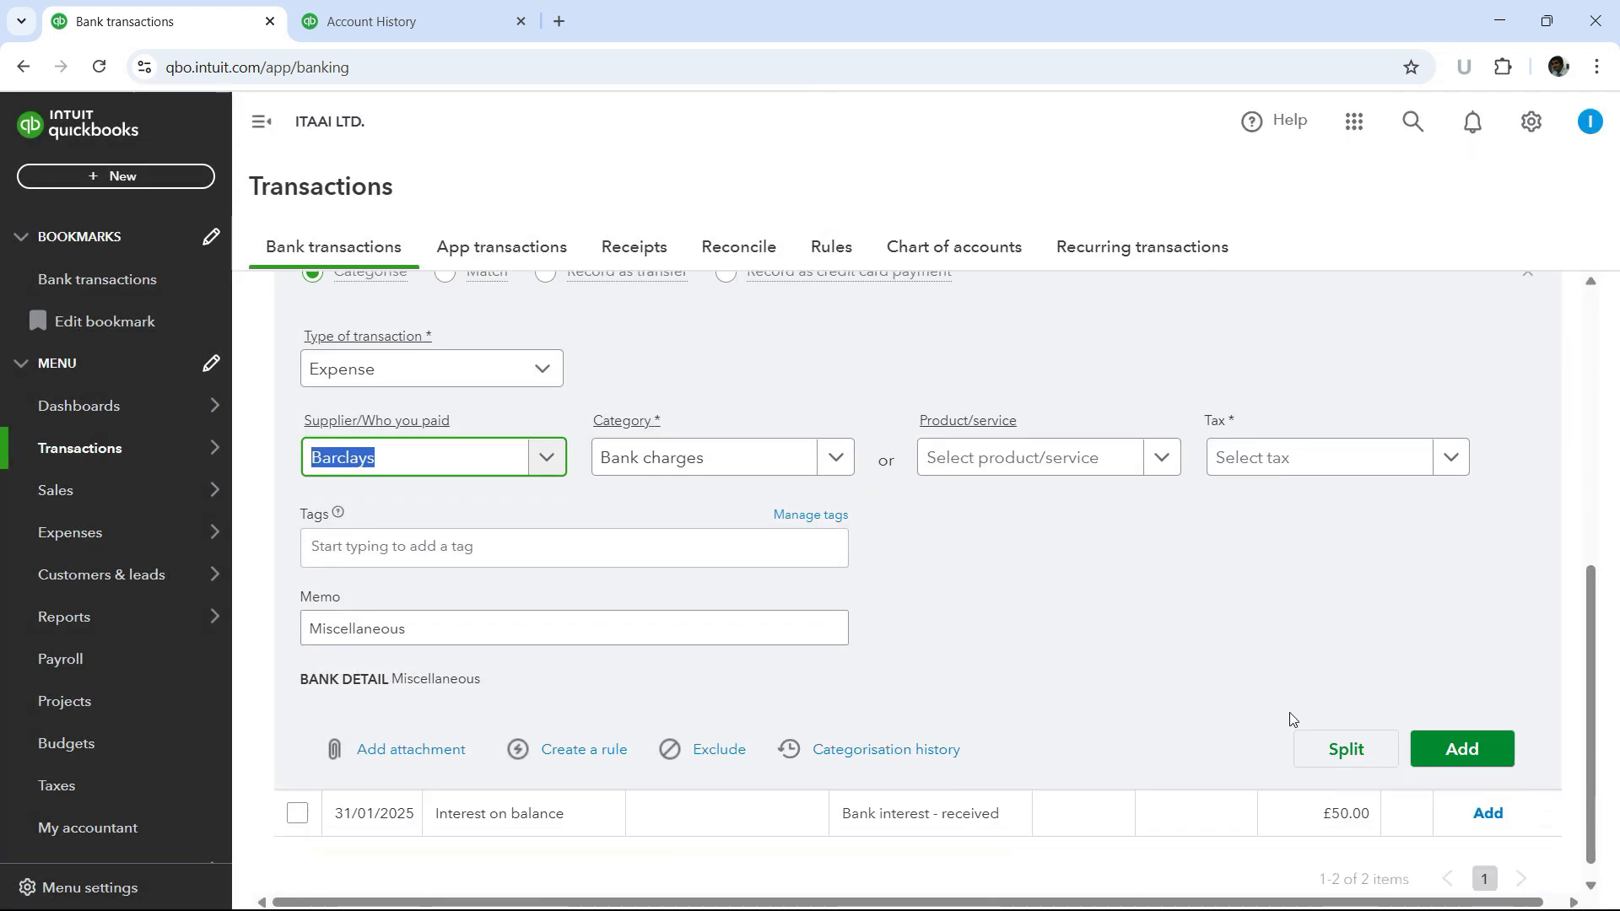
pyautogui.click(1462, 748)
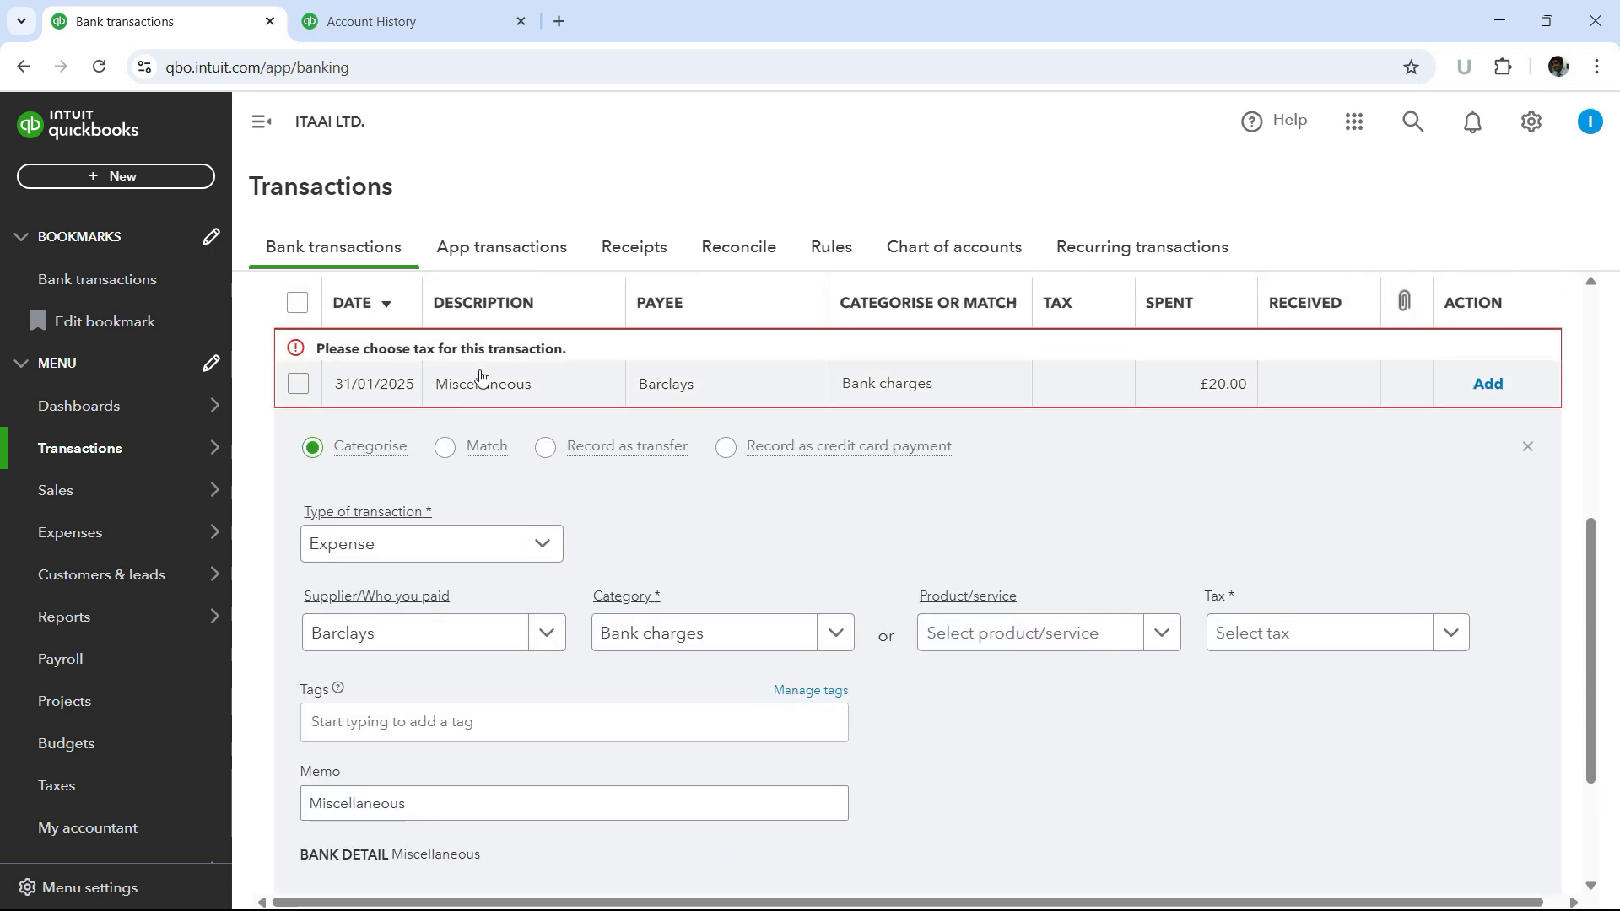
pyautogui.click(1452, 635)
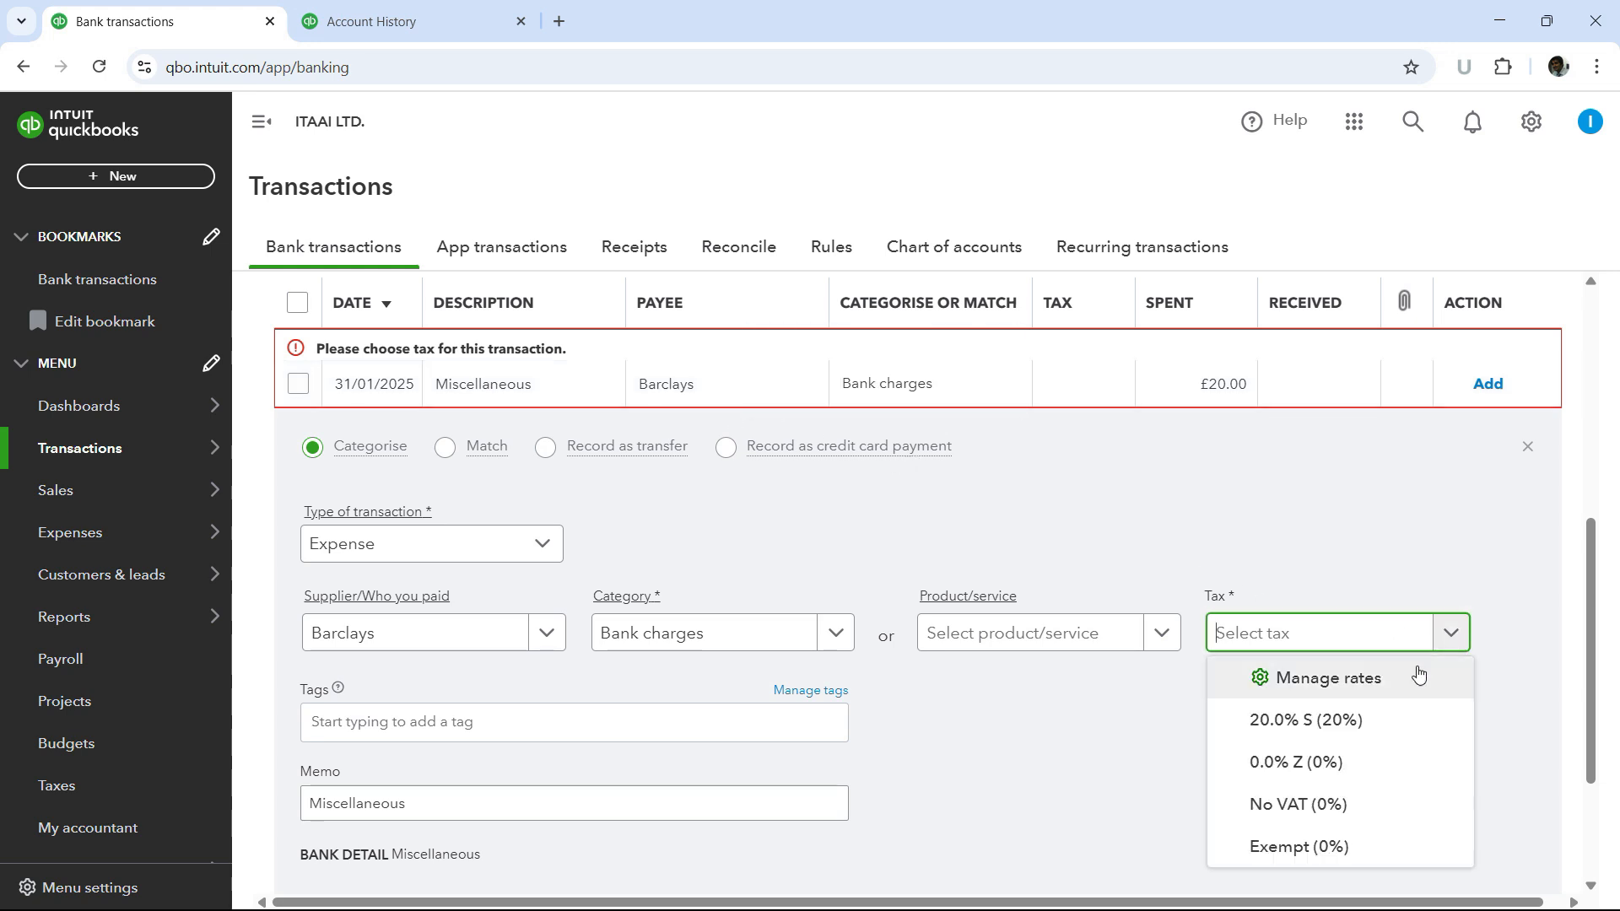
pyautogui.click(1286, 806)
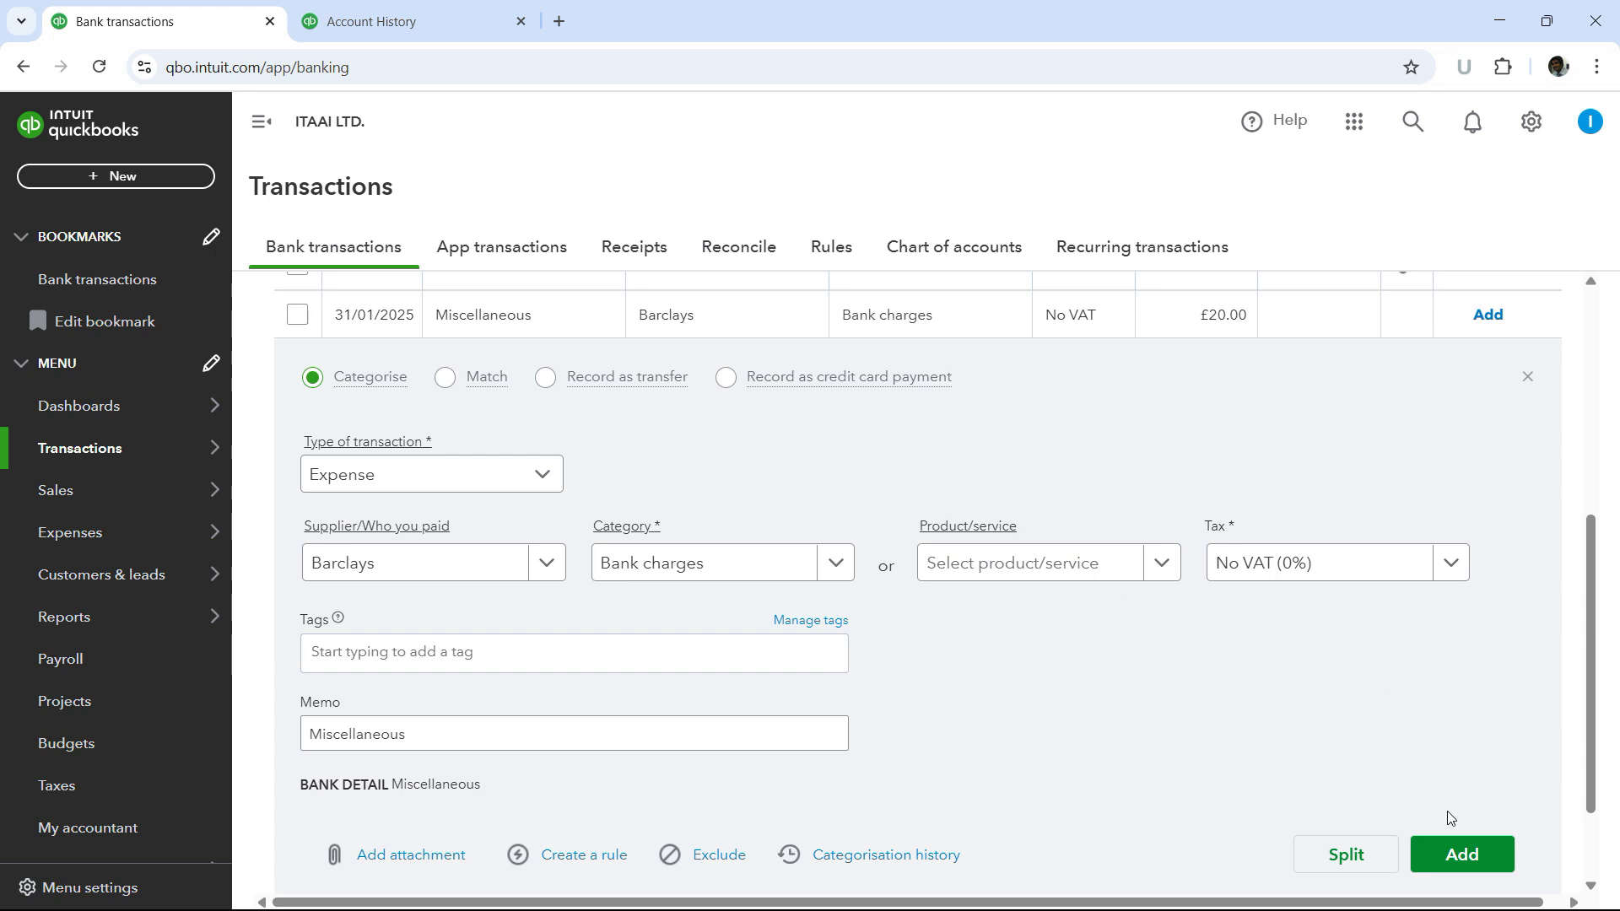
pyautogui.click(1463, 857)
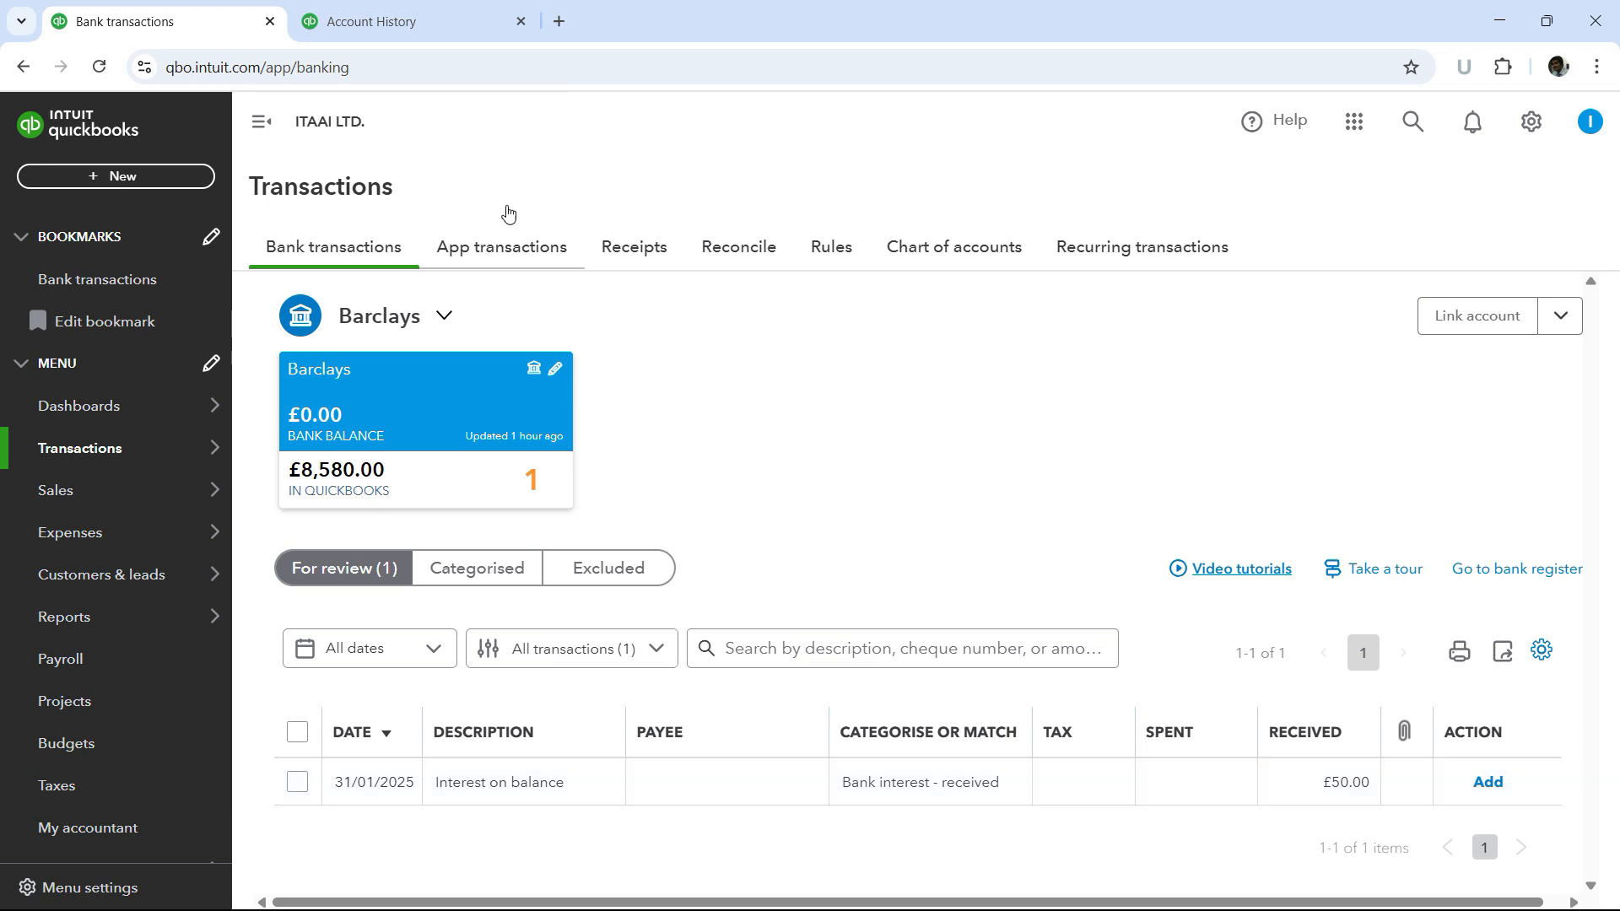
# - Reload the Barclays register and review the newly added bank charge entry
pyautogui.click(392, 24)
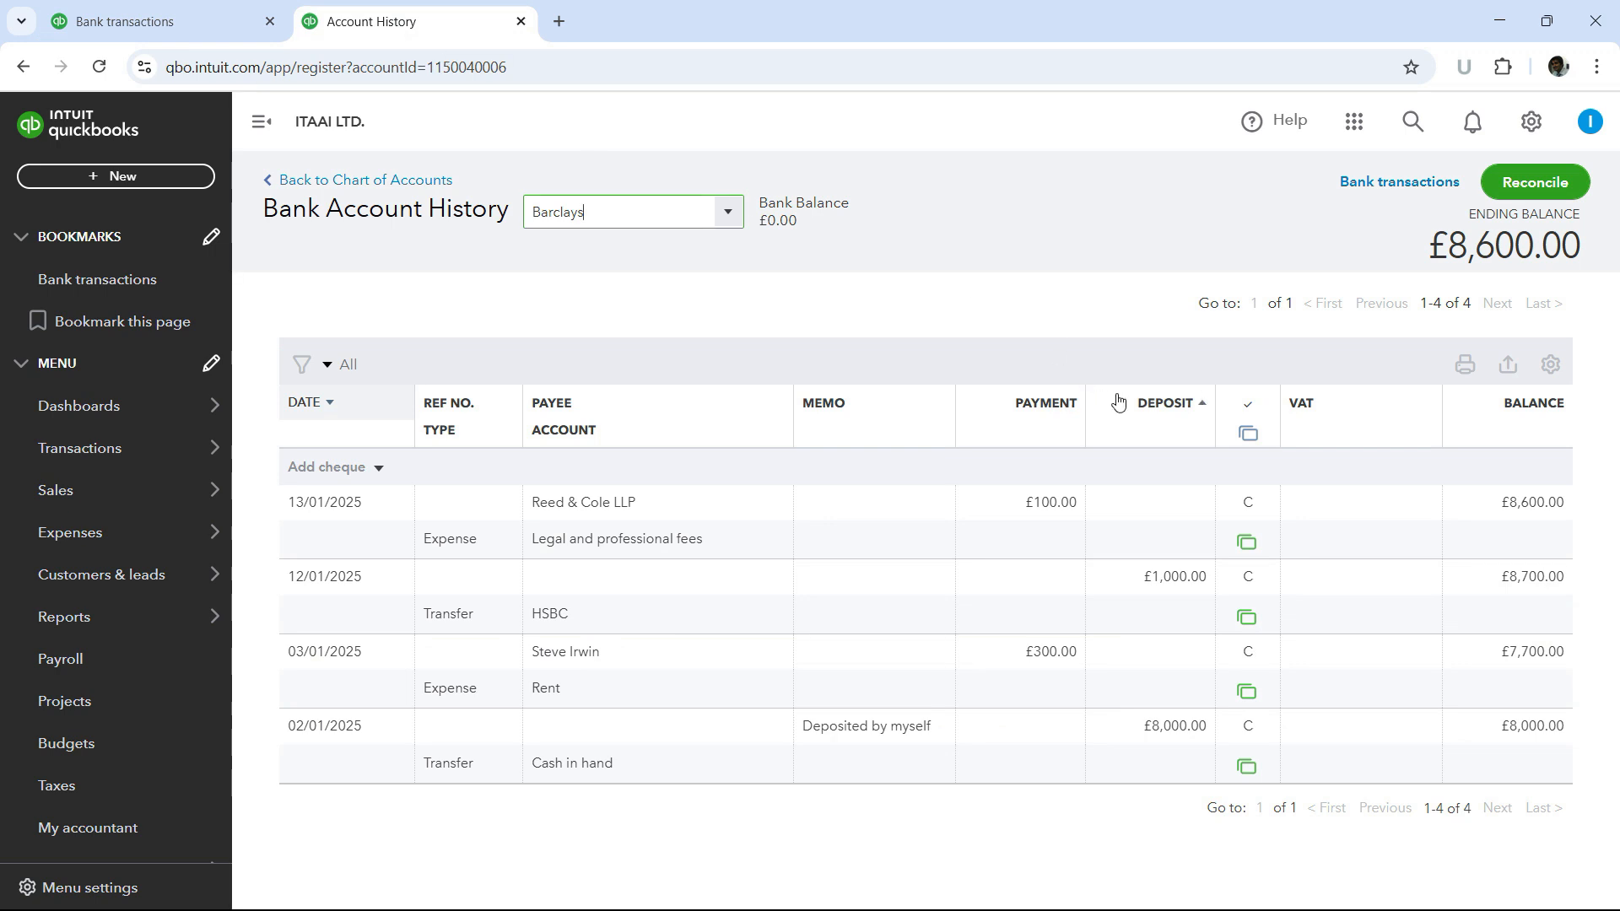
pyautogui.click(99, 67)
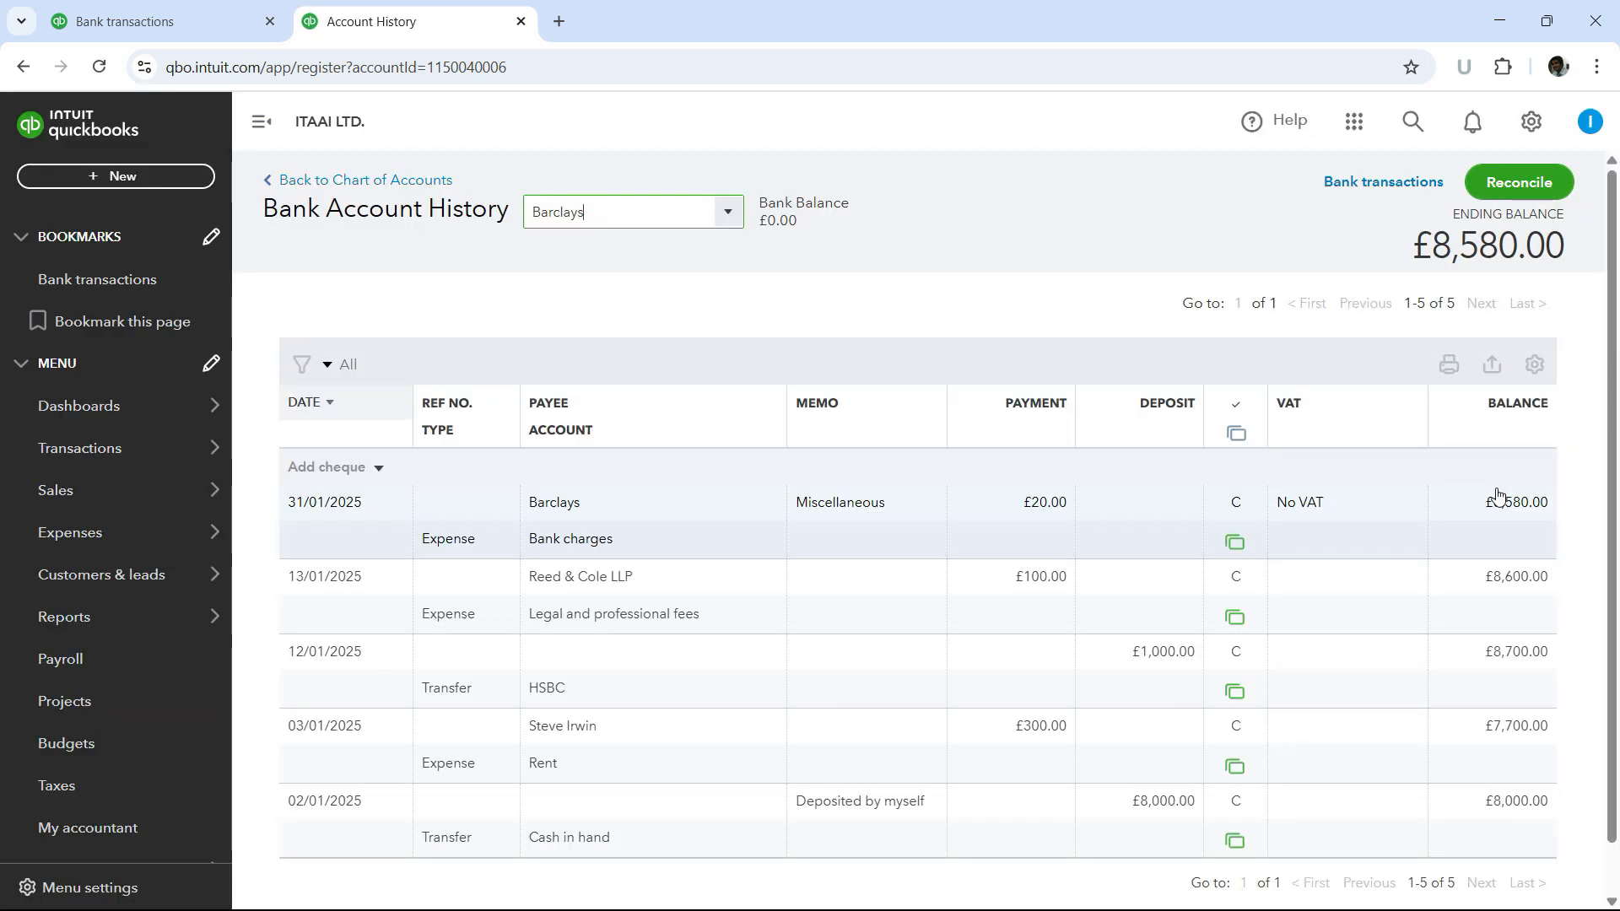
pyautogui.scroll(-1, 734, 582)
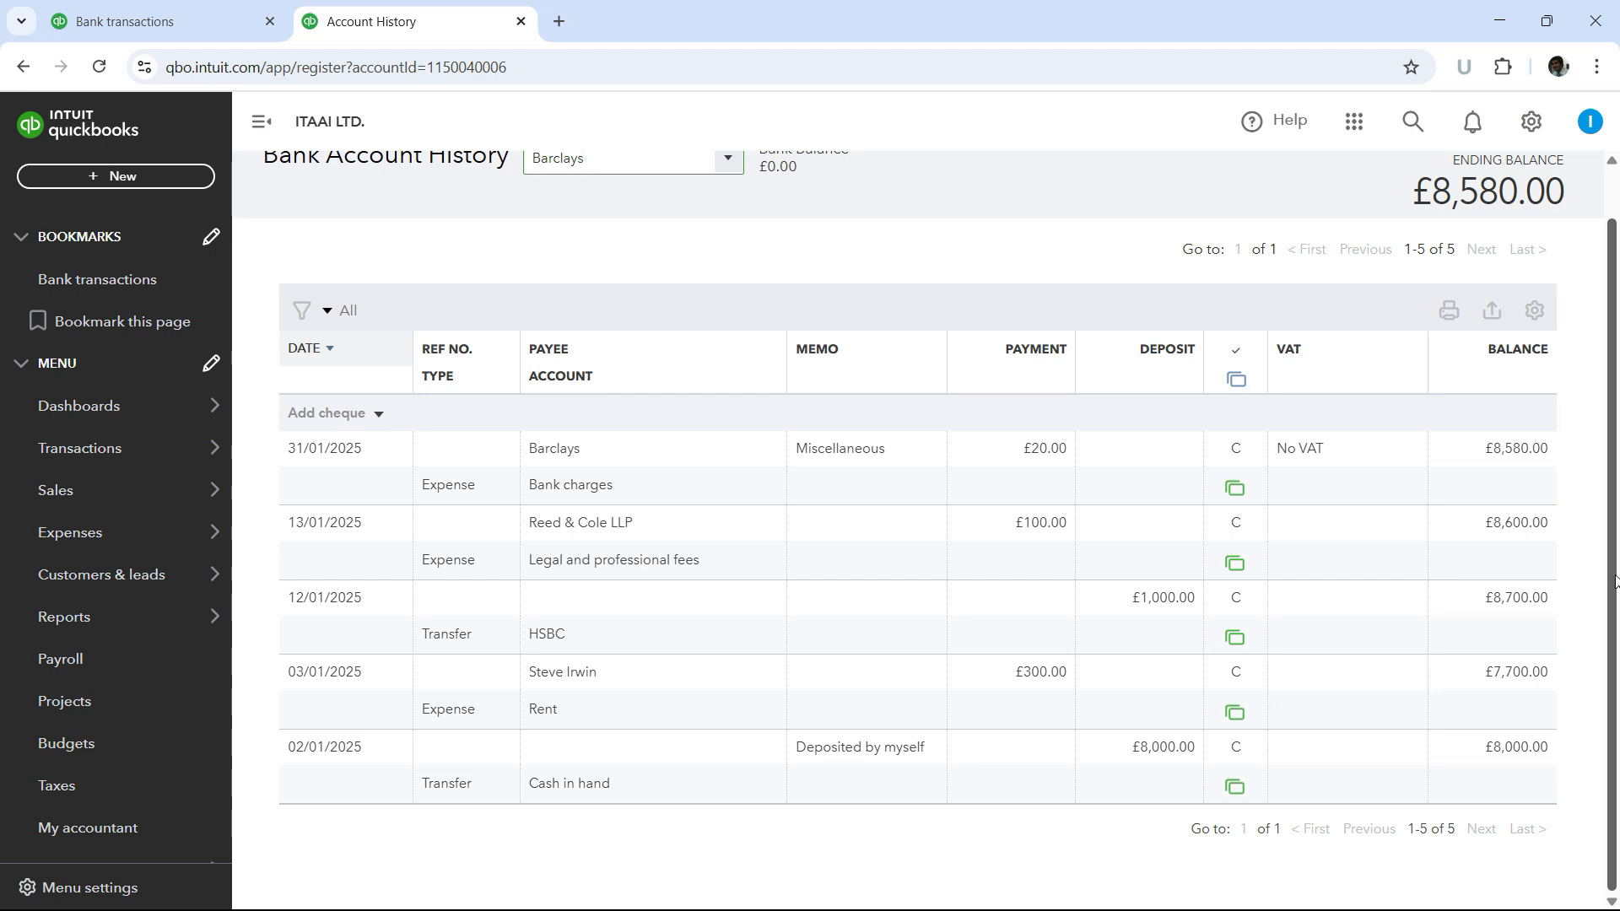
pyautogui.scroll(1, 1356, 543)
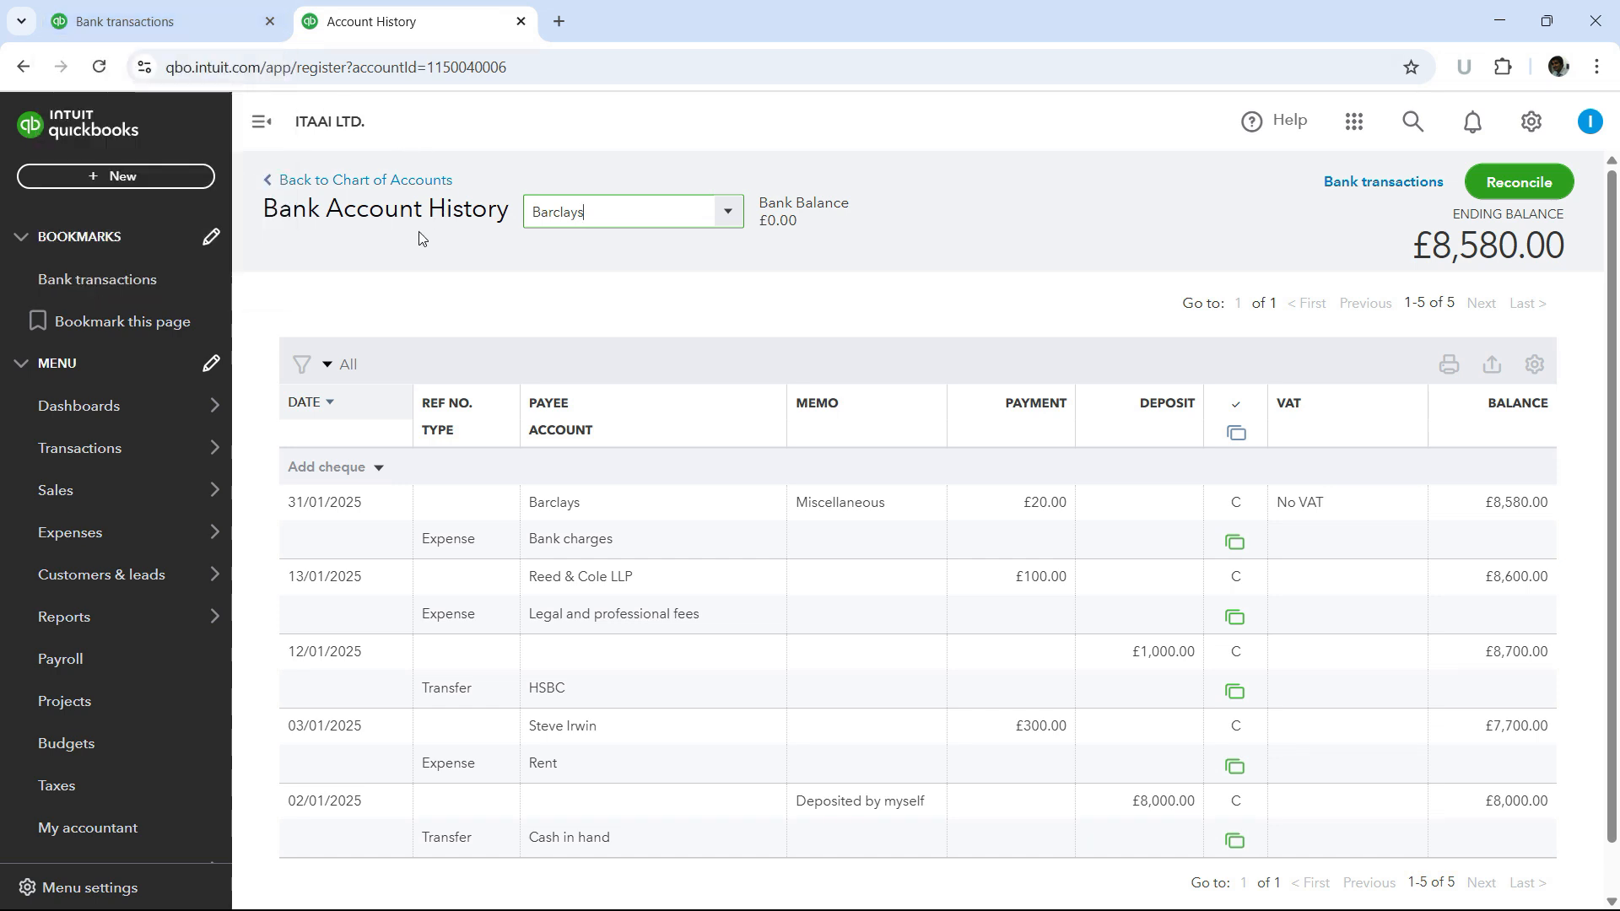
# - Open the dashboard in a new browser tab and view it
pyautogui.moveTo(131, 398)
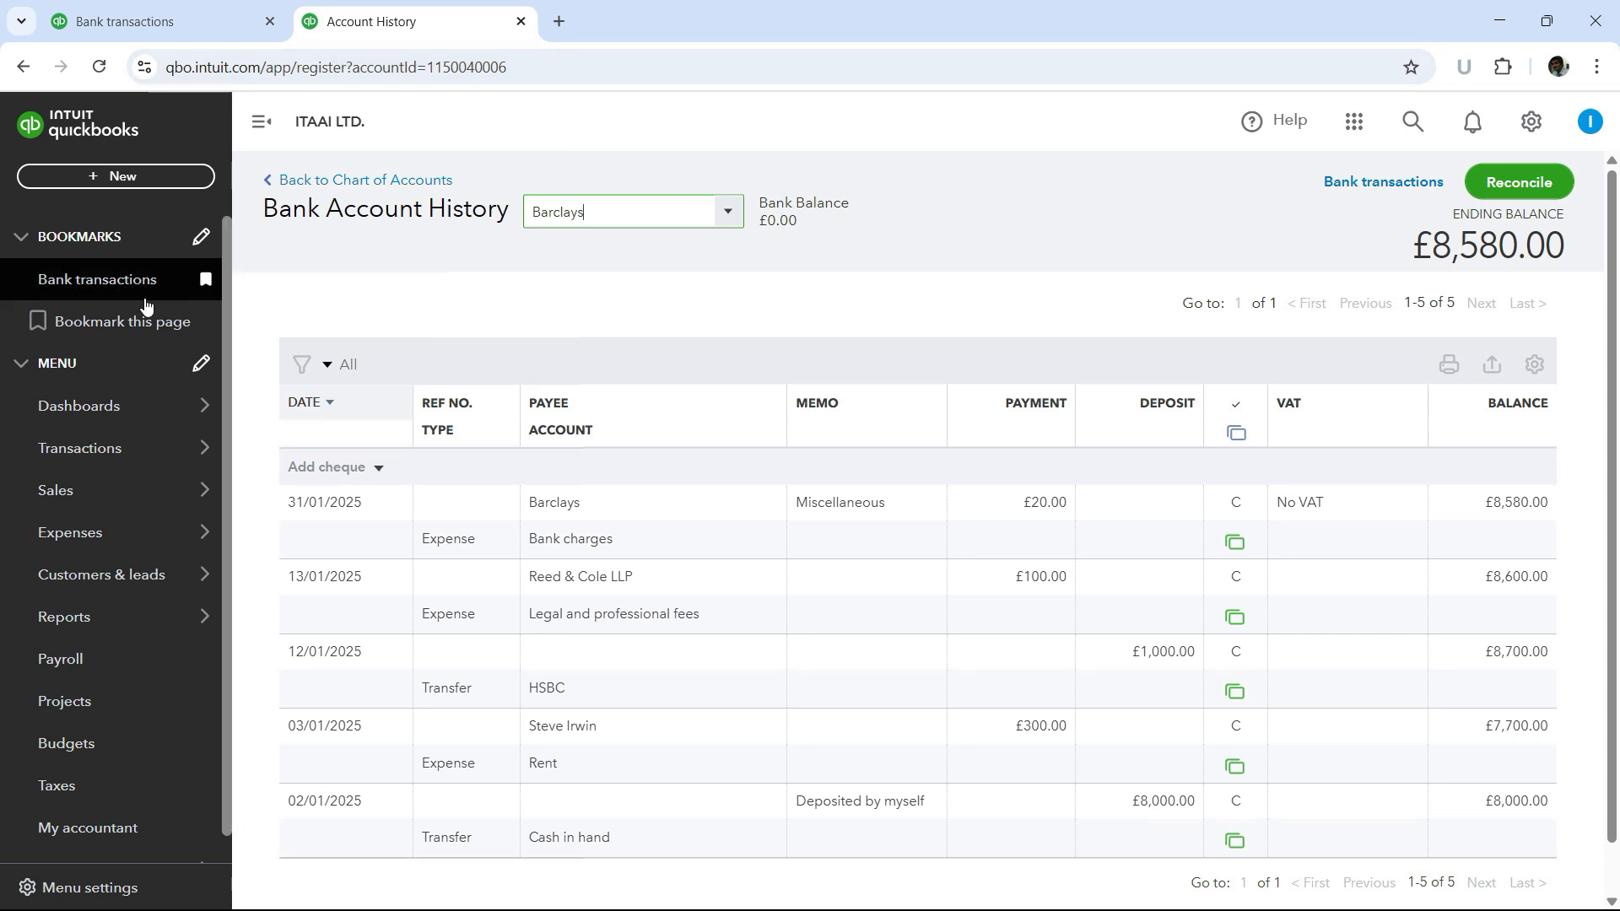
pyautogui.rightClick(242, 406)
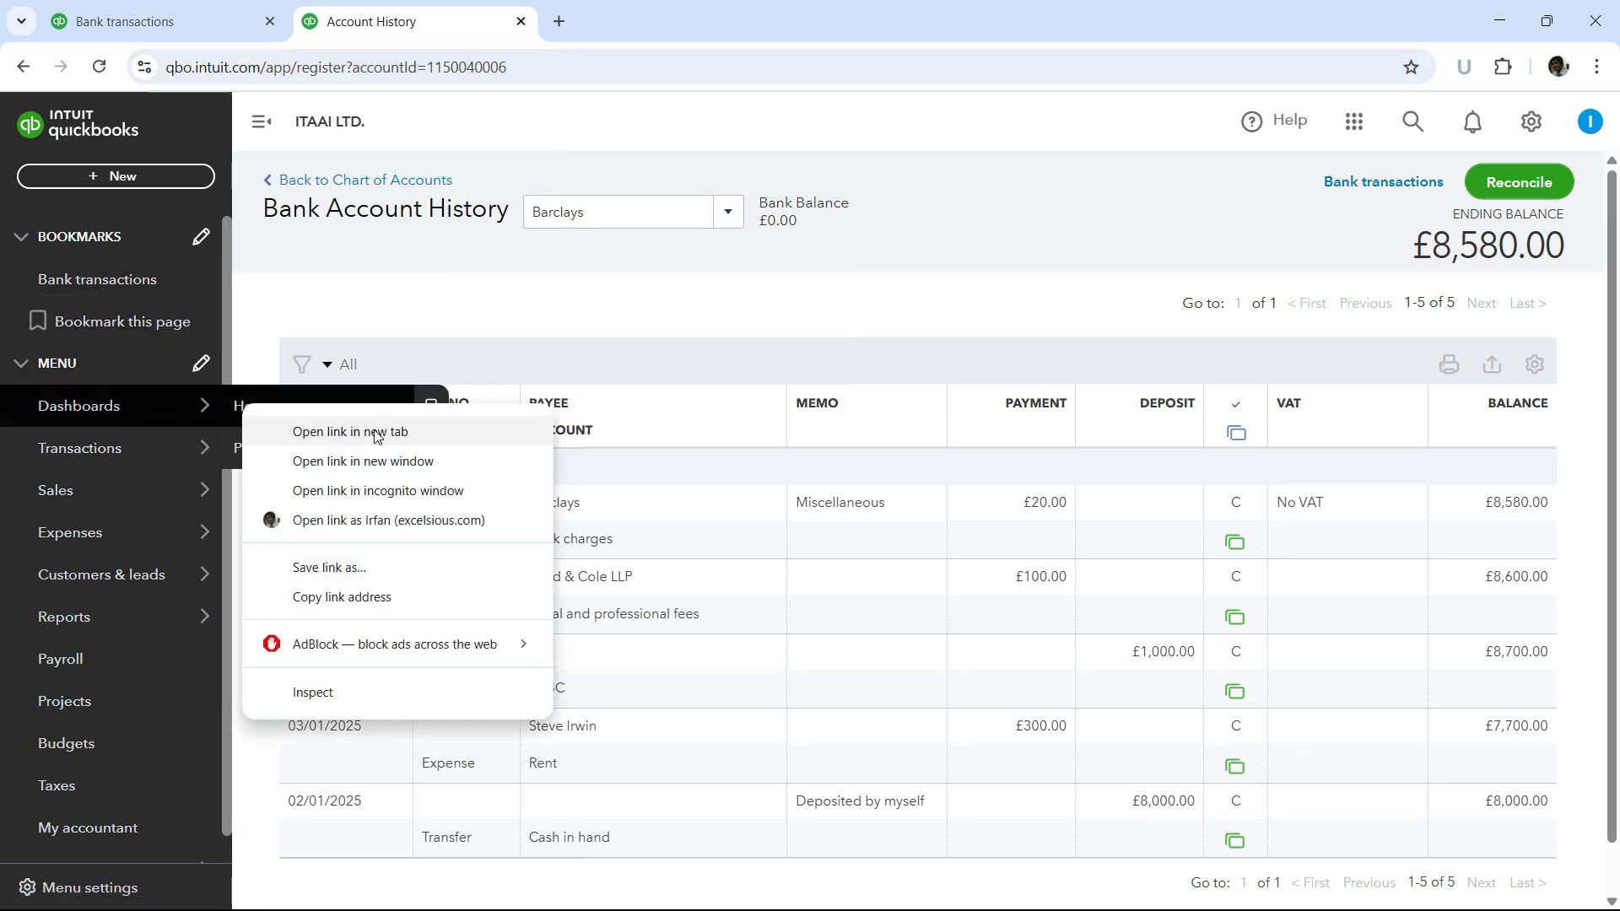
pyautogui.click(351, 430)
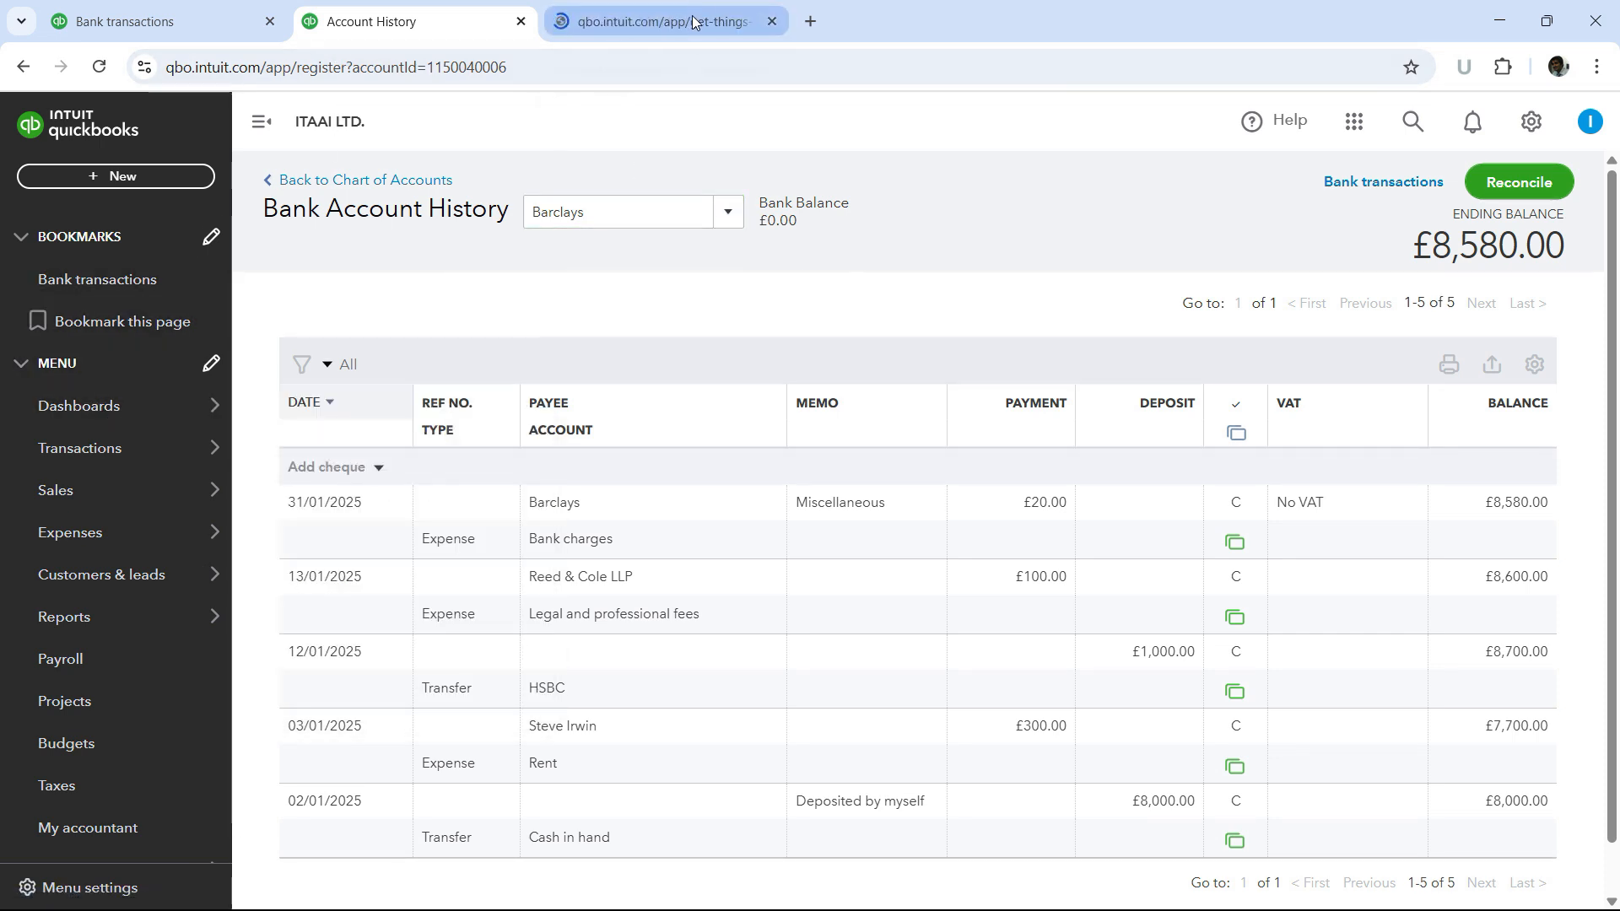
pyautogui.click(693, 18)
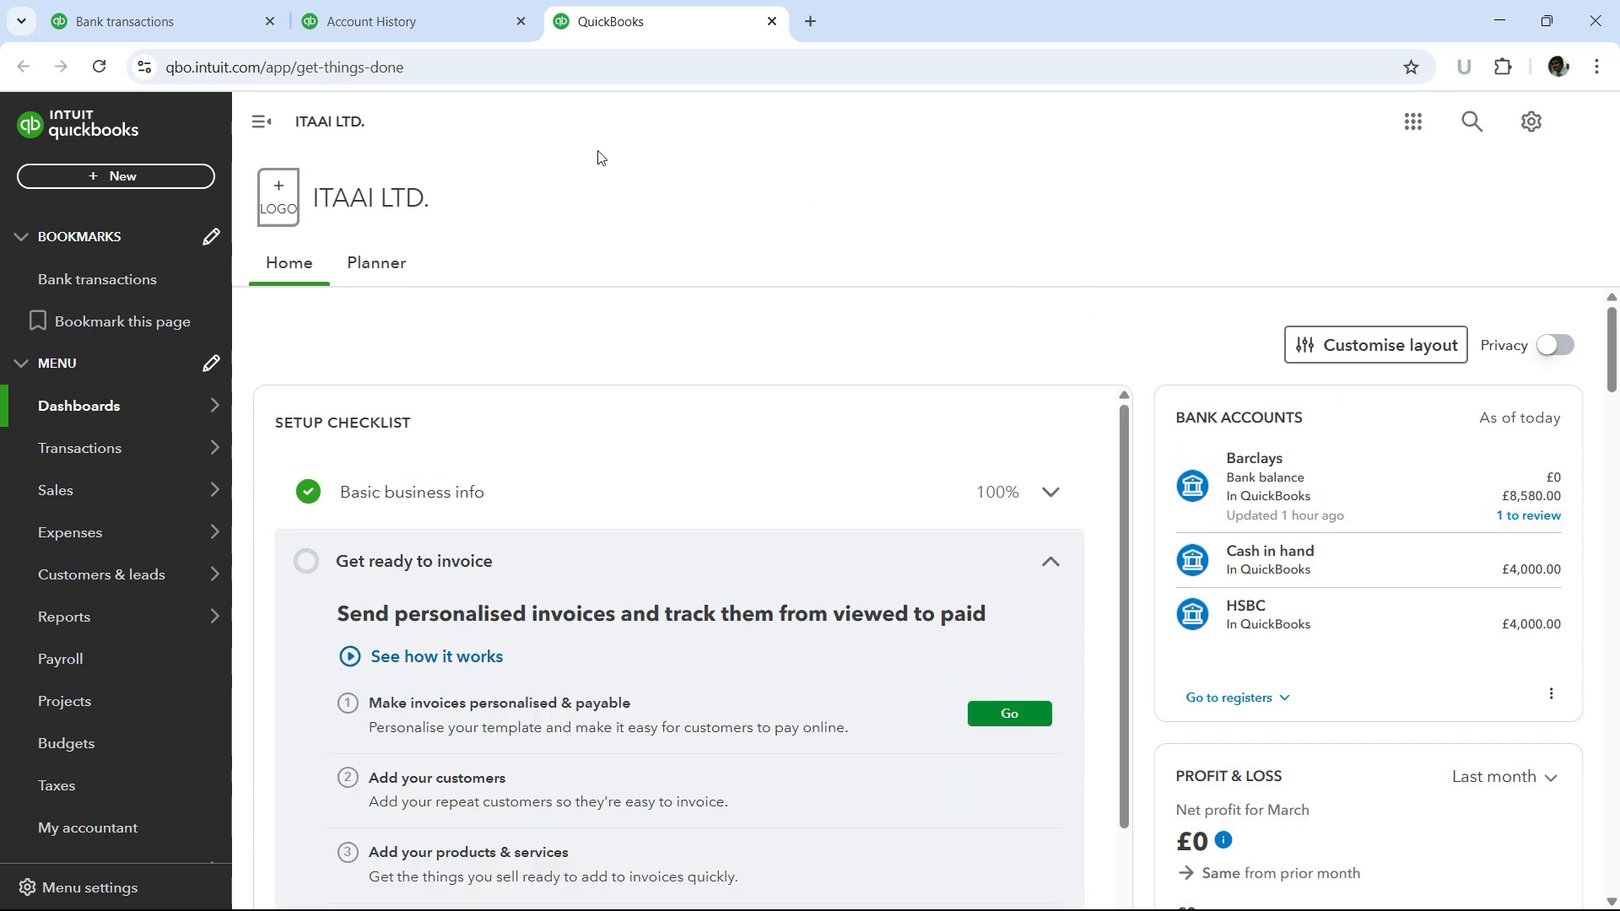
pyautogui.click(429, 19)
pyautogui.click(129, 15)
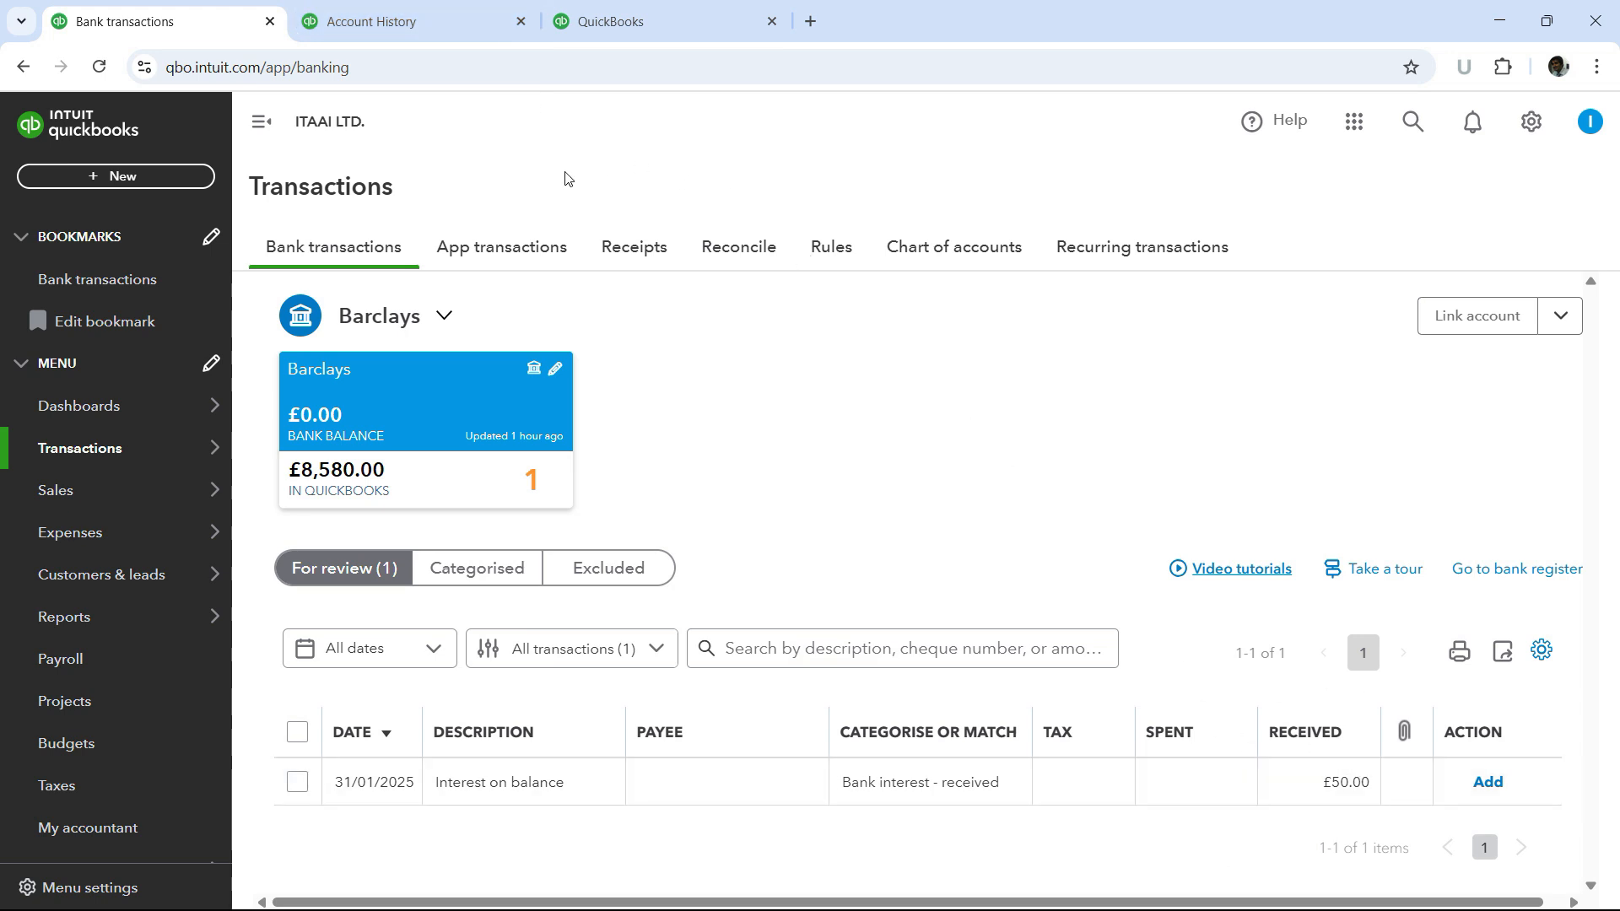
pyautogui.click(433, 34)
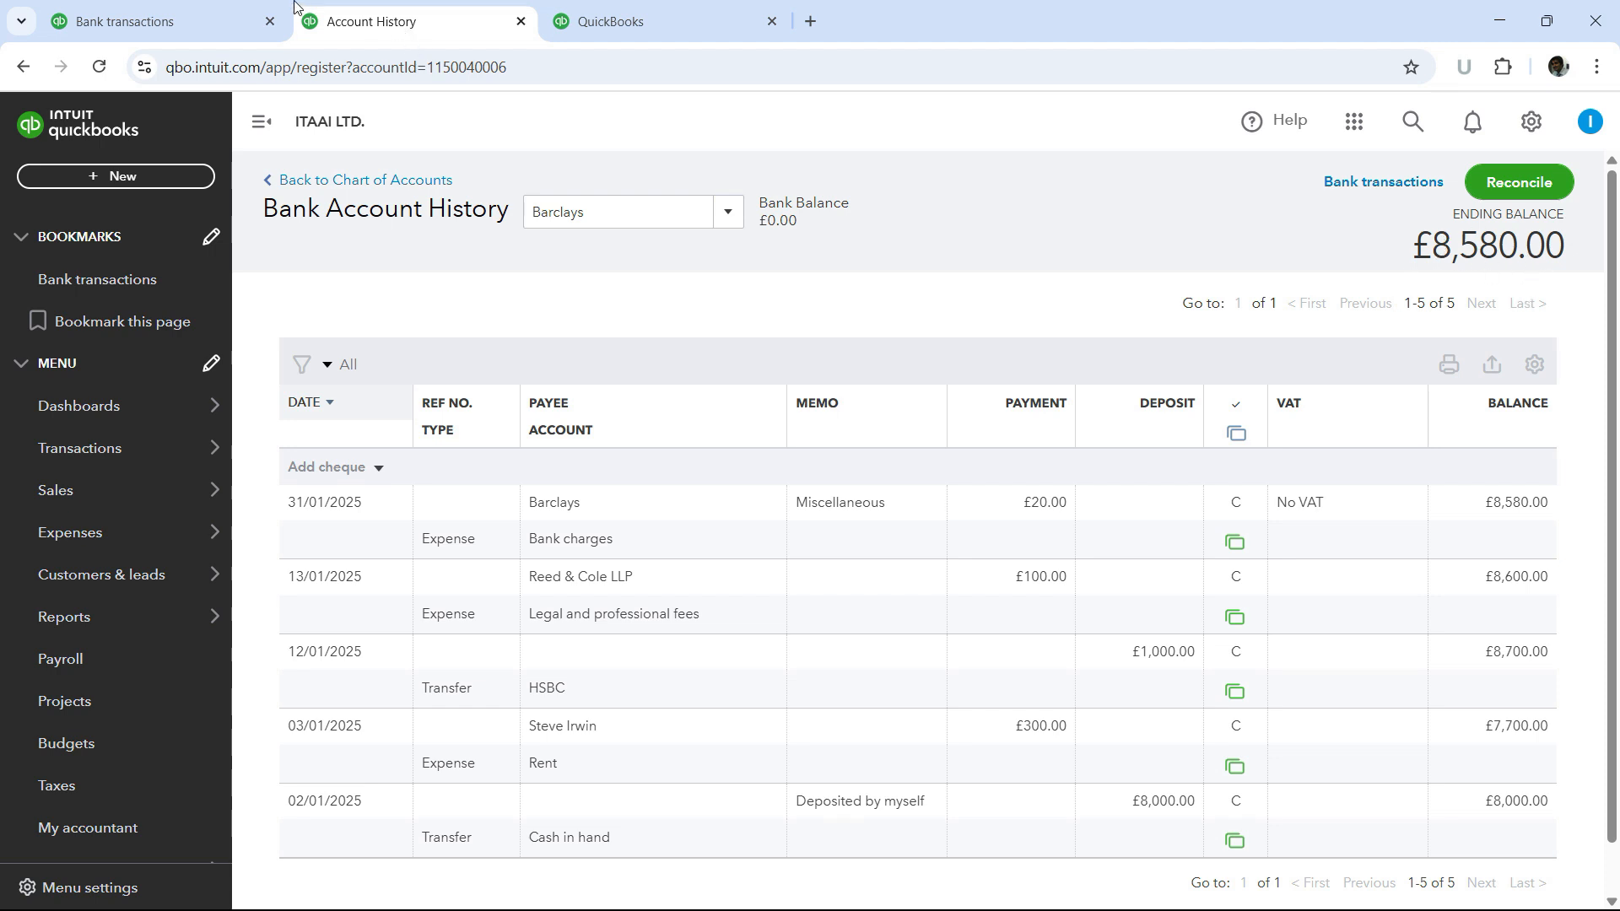
# - Try to add the Interest on balance deposit, then open its details and set the payee to Barclays
pyautogui.click(245, 25)
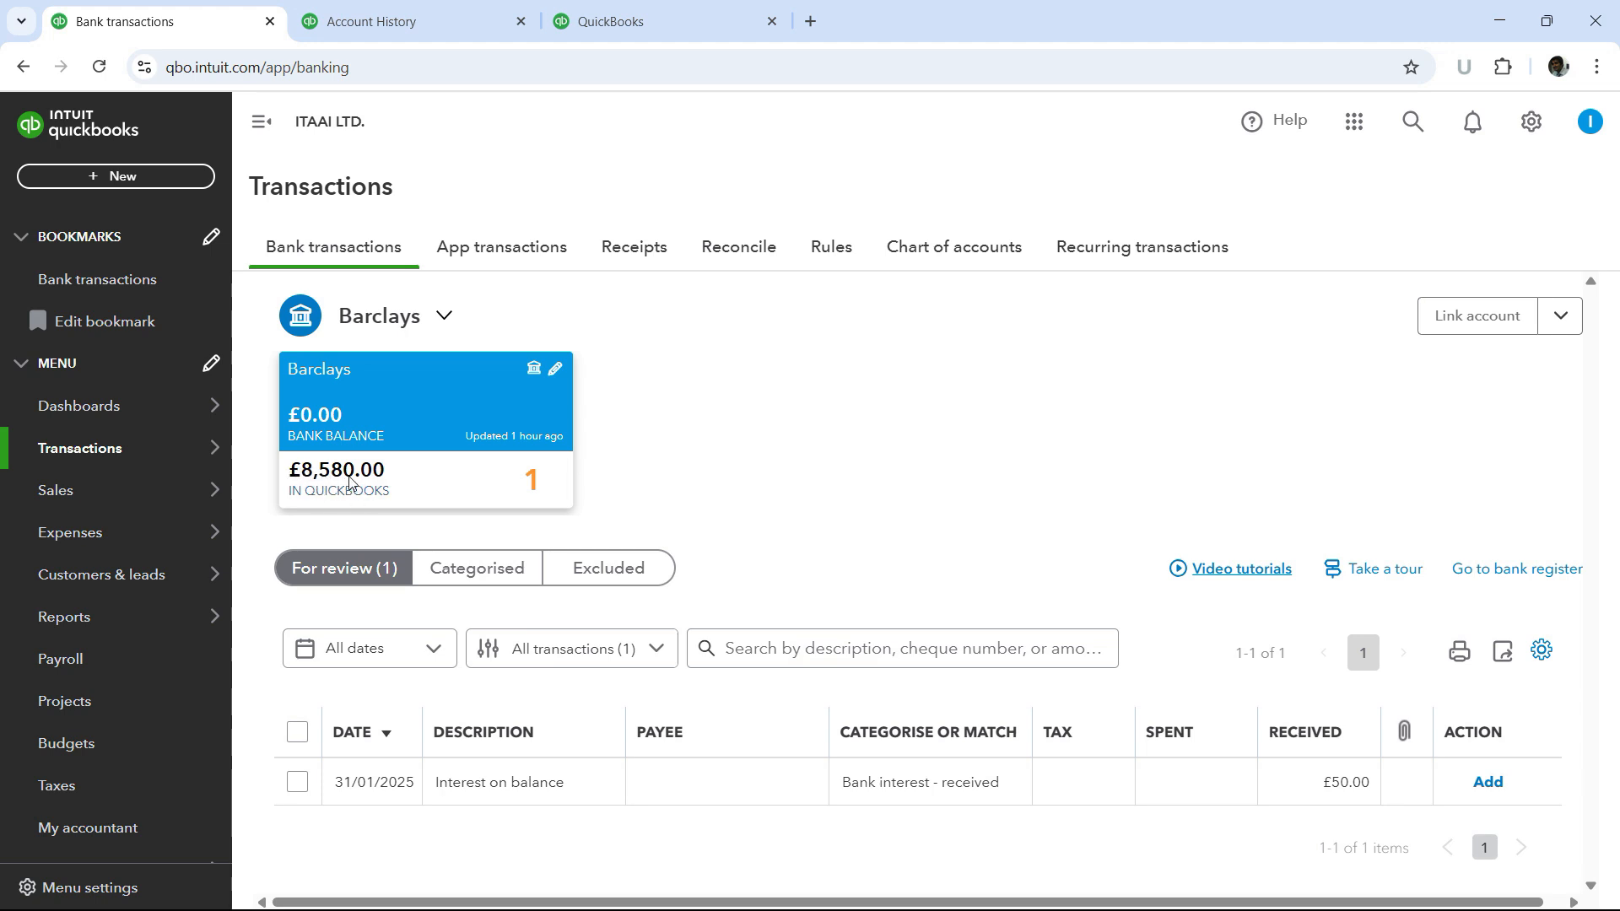
pyautogui.click(1488, 782)
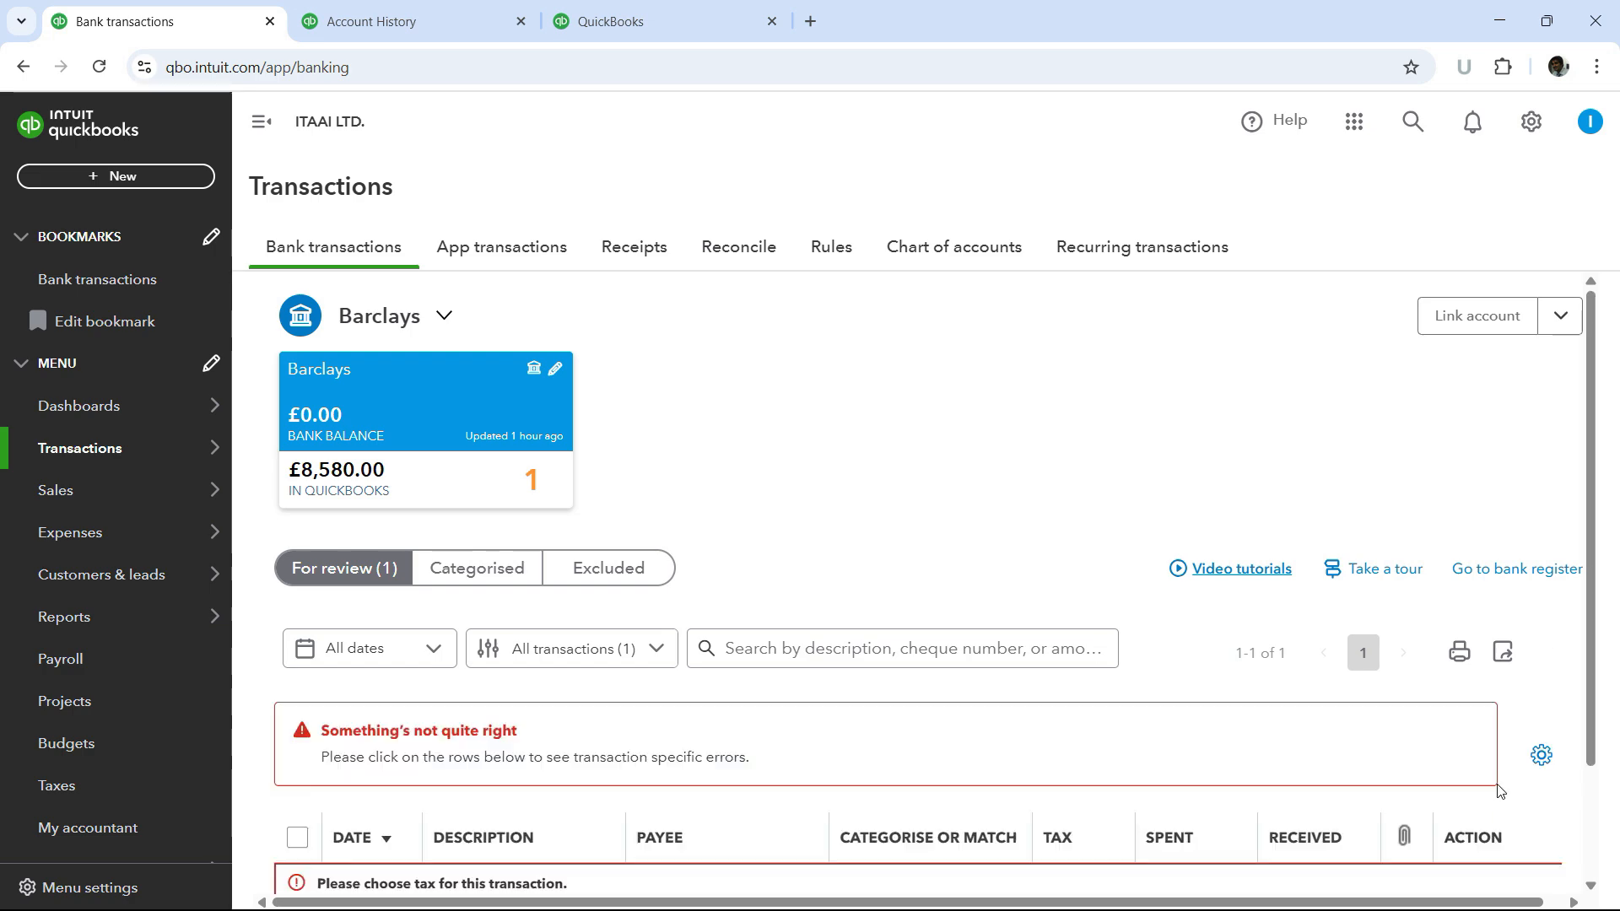
pyautogui.scroll(-2, 958, 564)
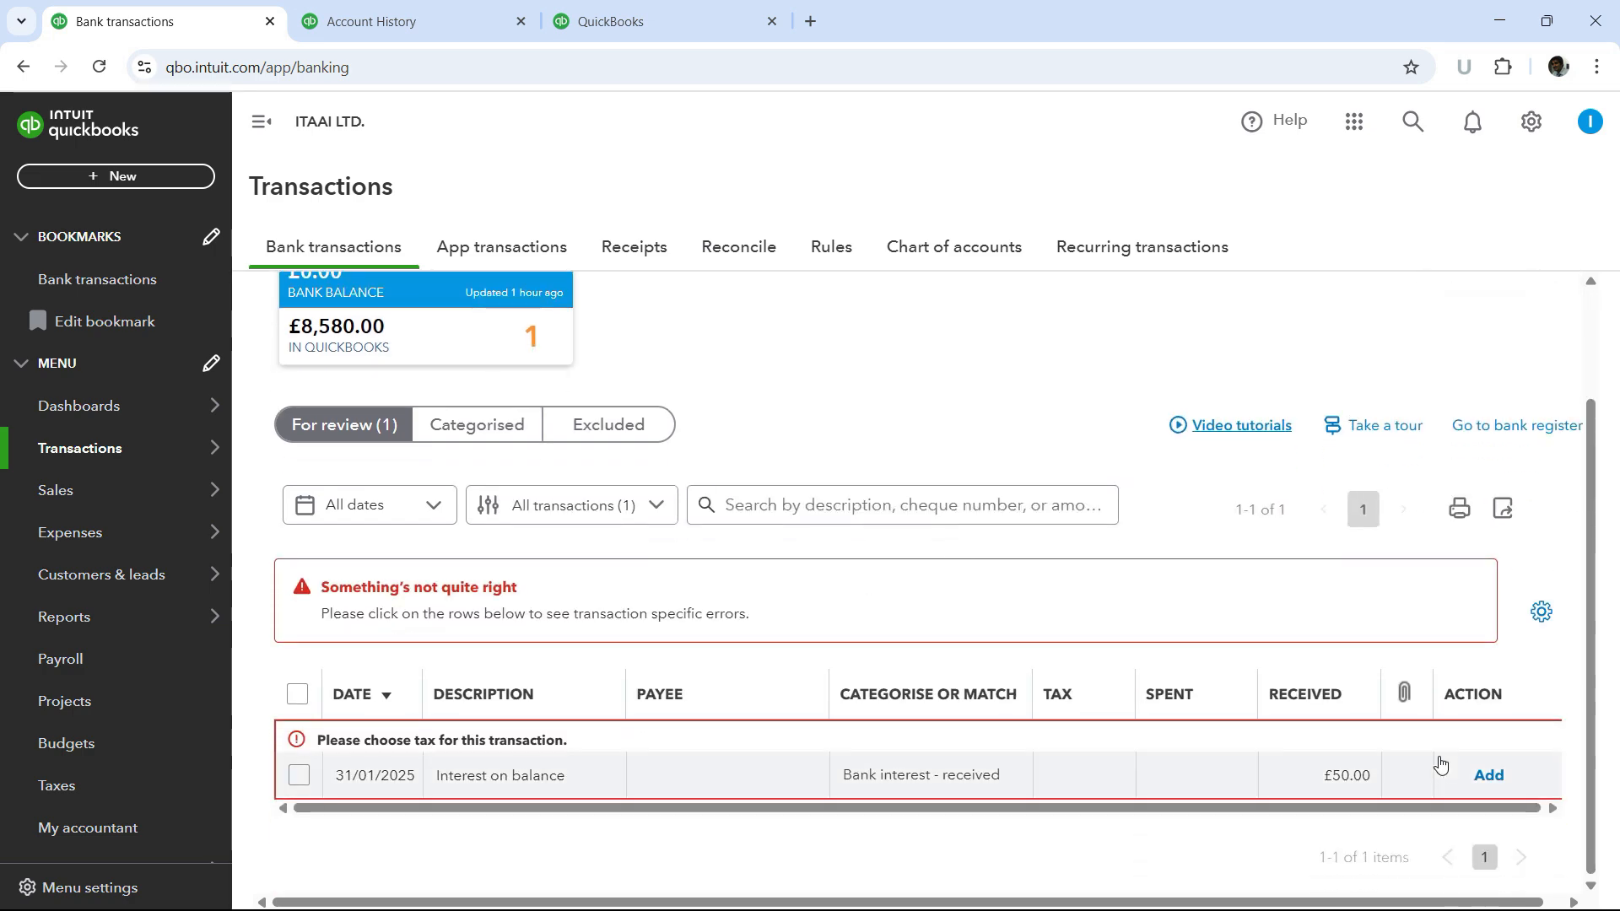
pyautogui.click(1225, 782)
pyautogui.scroll(-2, 1215, 726)
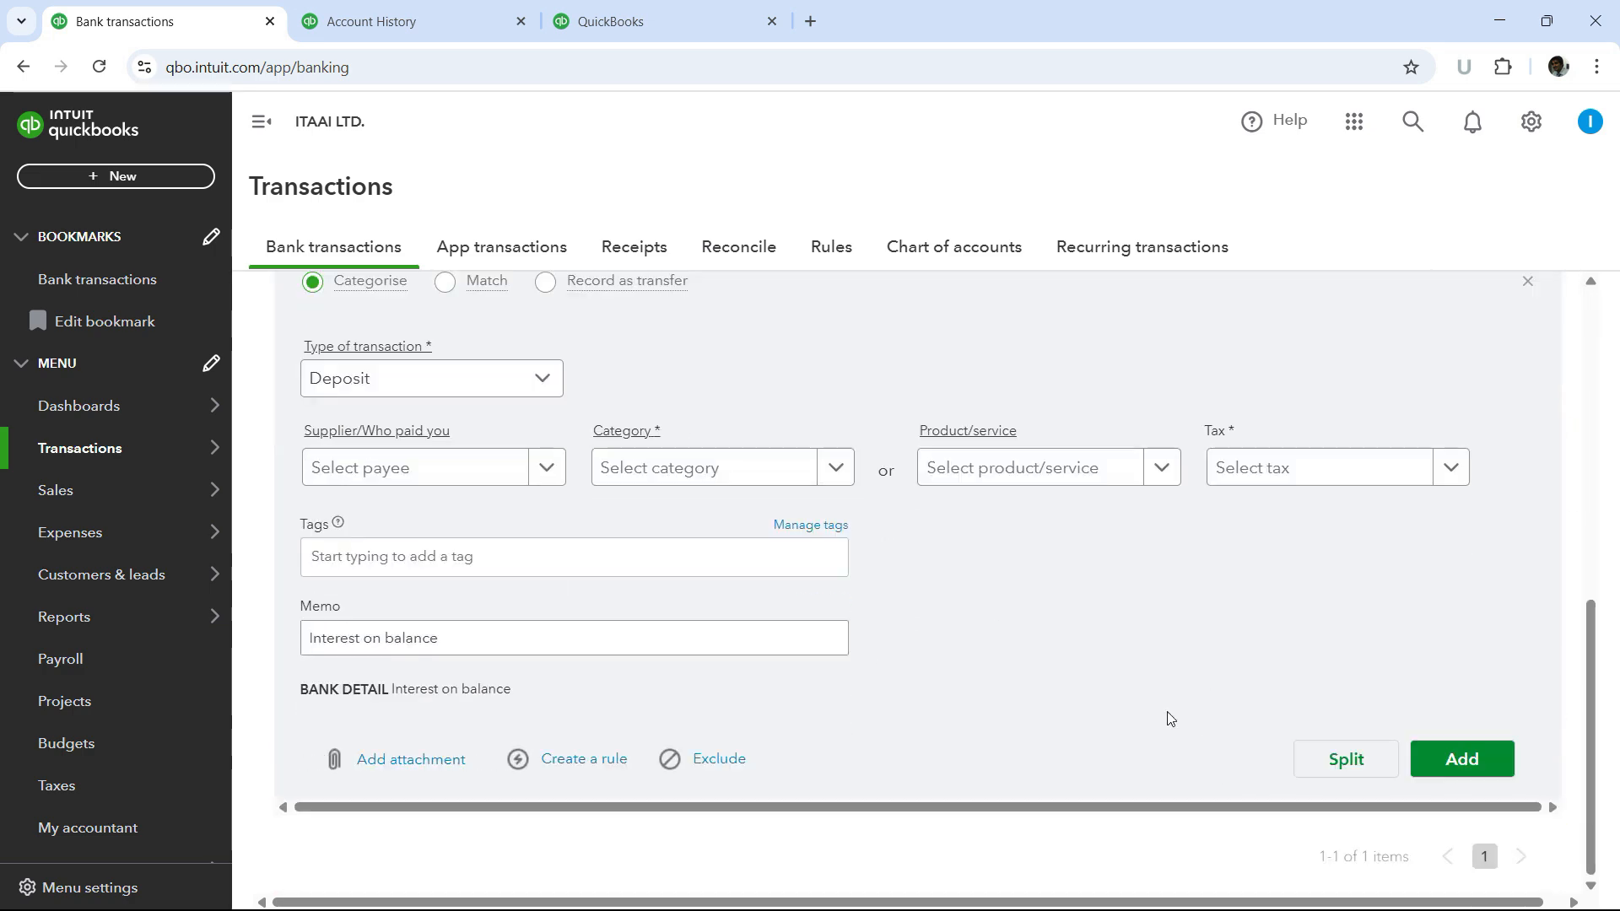
pyautogui.click(545, 481)
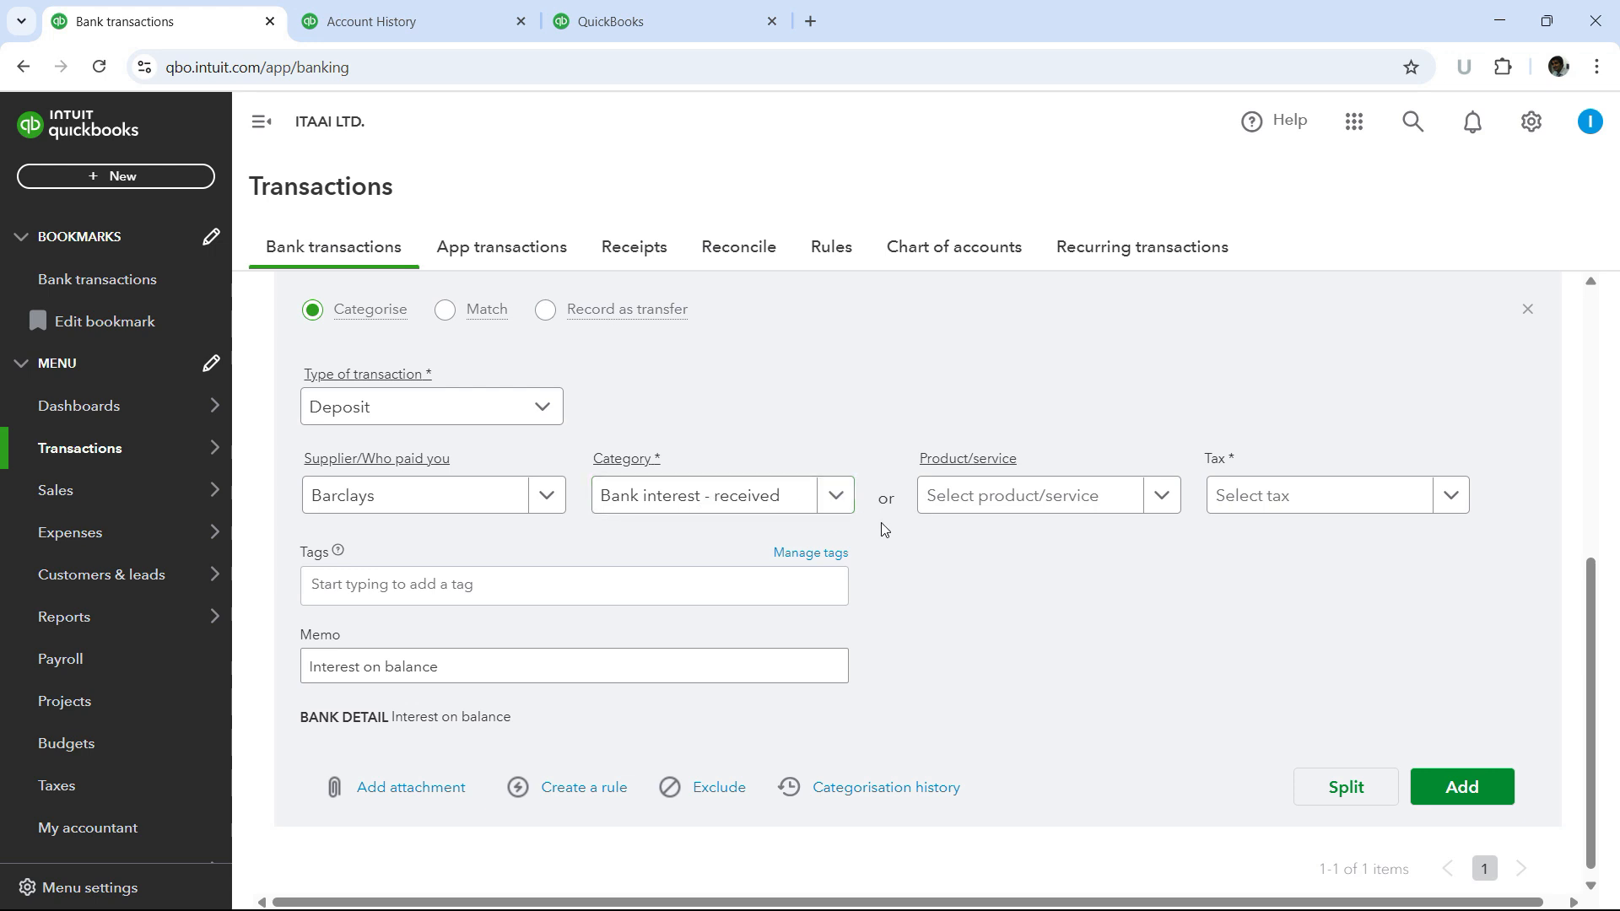
# - Set the deposit's tax to No VAT (0% Sales) and add the transaction
pyautogui.click(1457, 506)
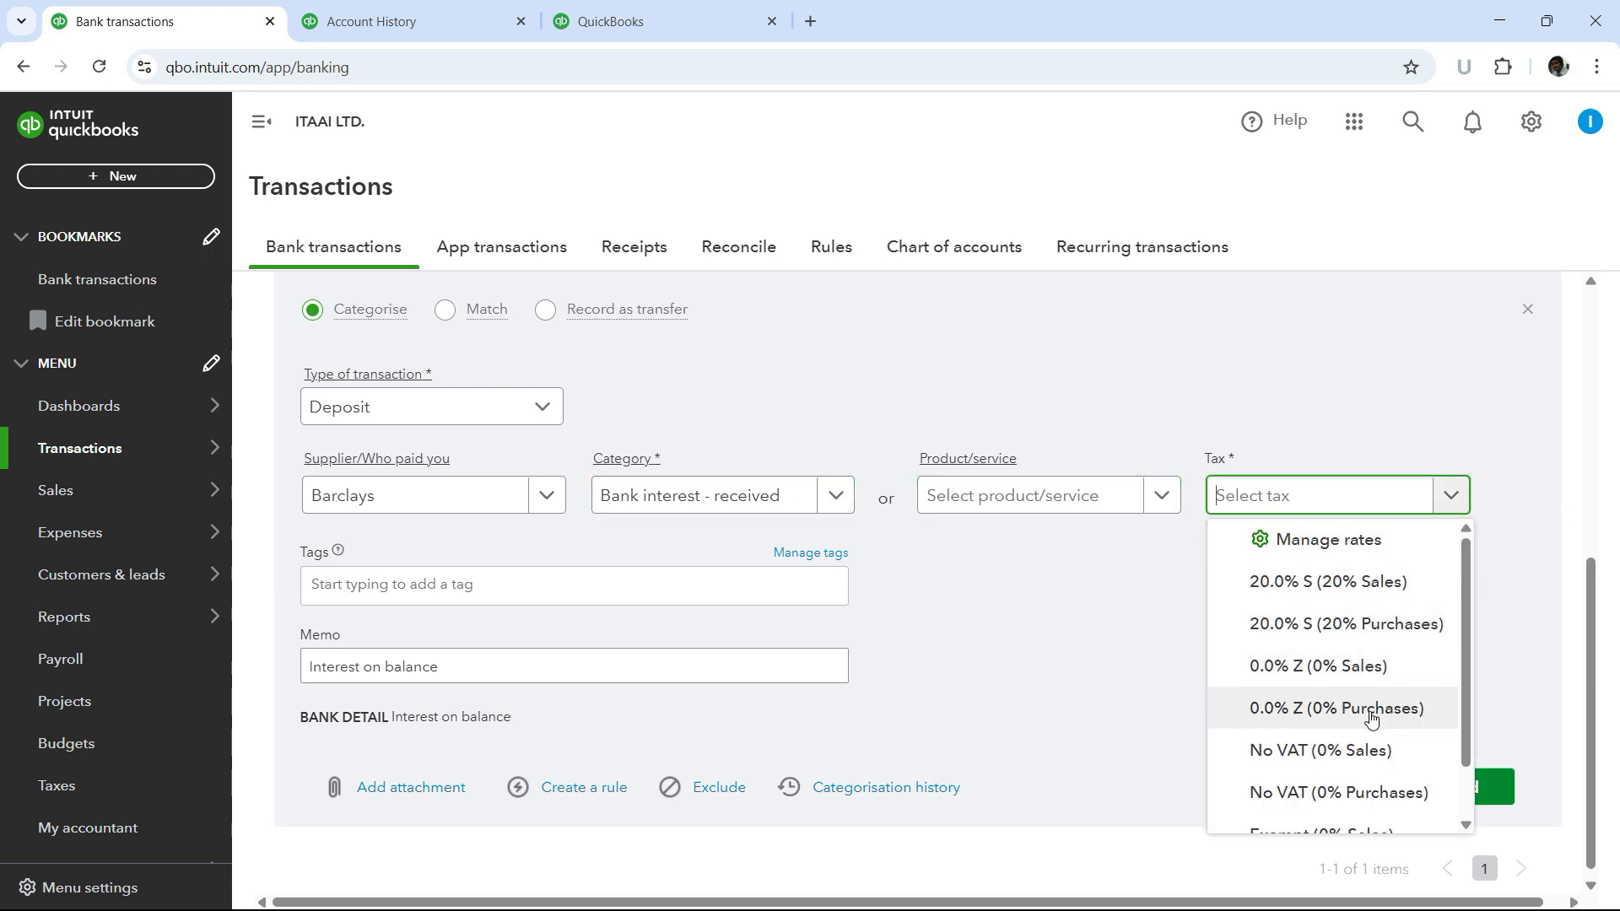
pyautogui.scroll(-1, 1371, 718)
pyautogui.click(1328, 685)
pyautogui.click(1089, 485)
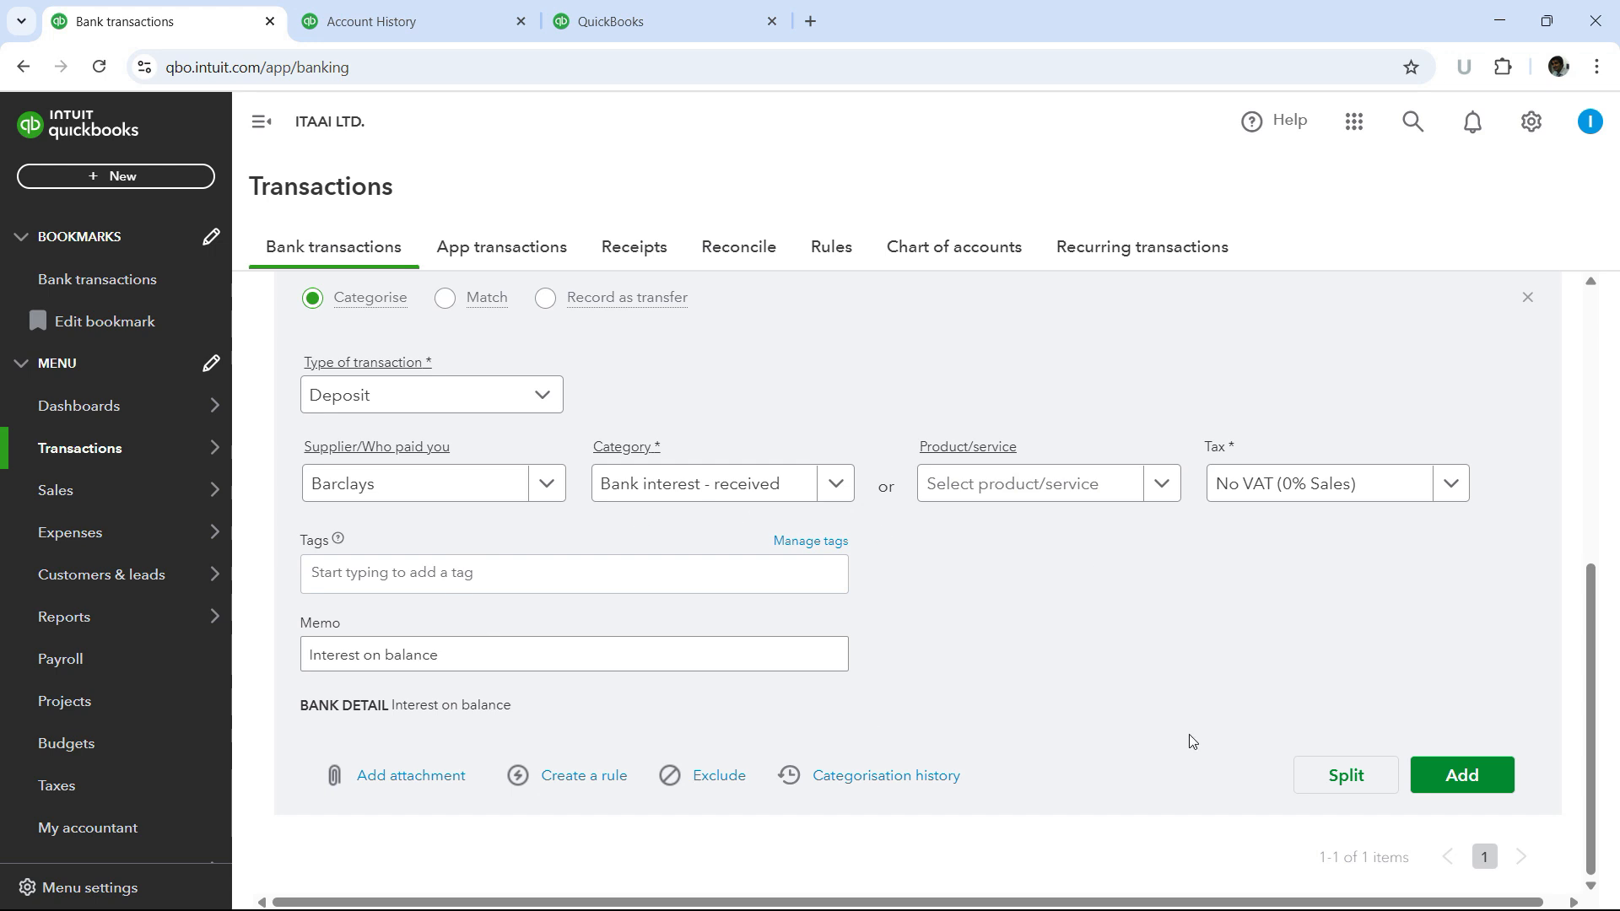
pyautogui.click(1487, 778)
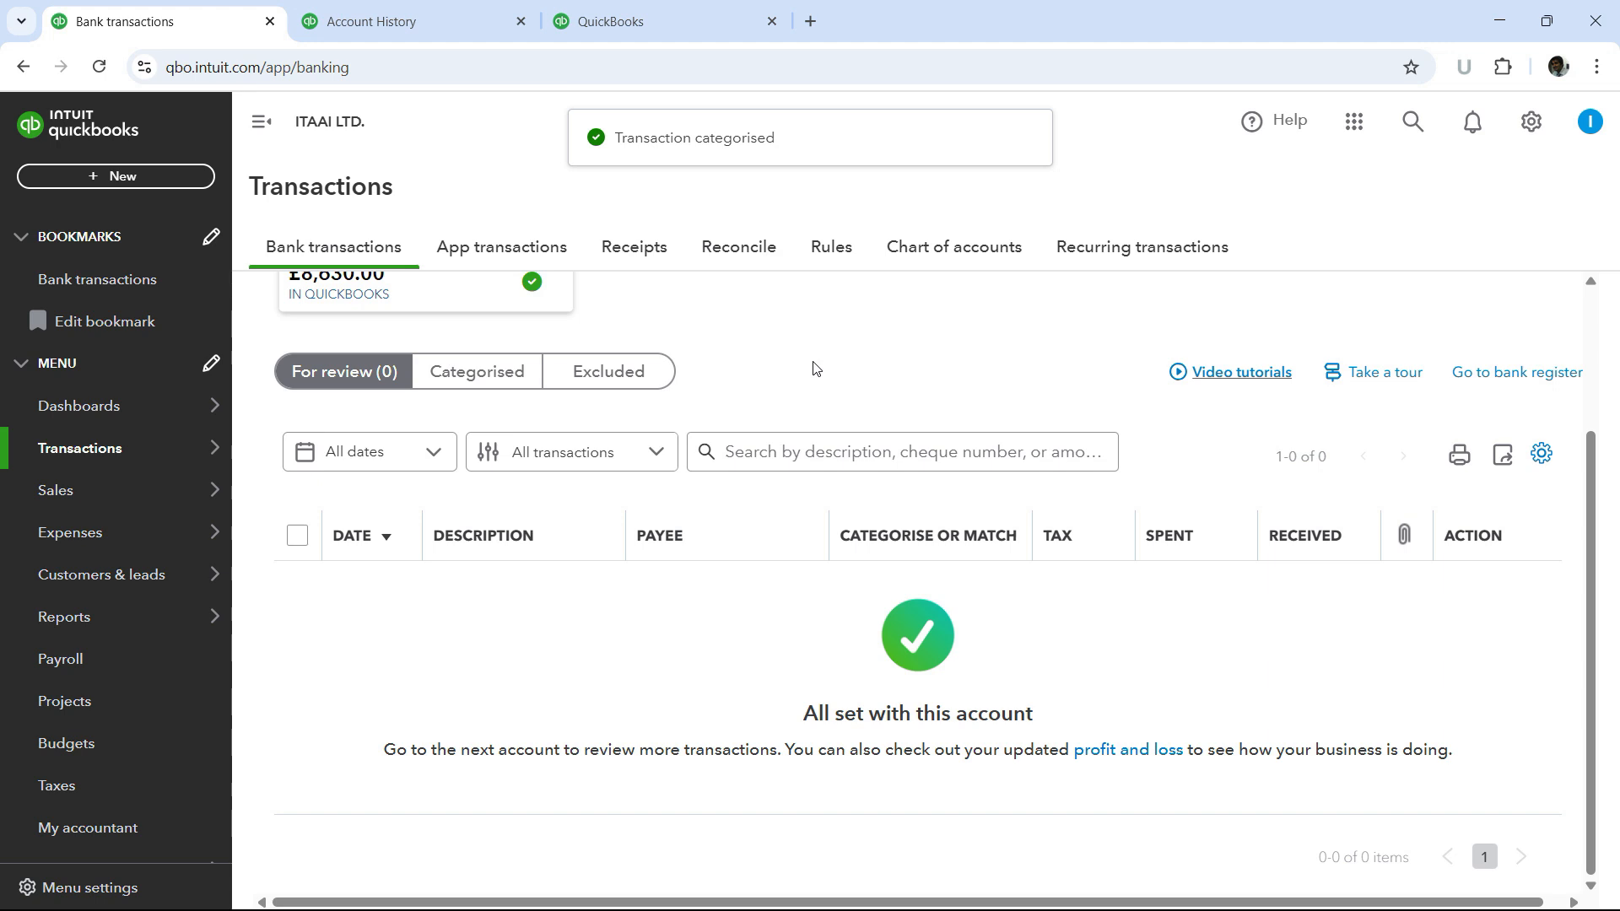
# - Open the Categorised list of Barclays bank transactions and view it
pyautogui.scroll(1, 814, 369)
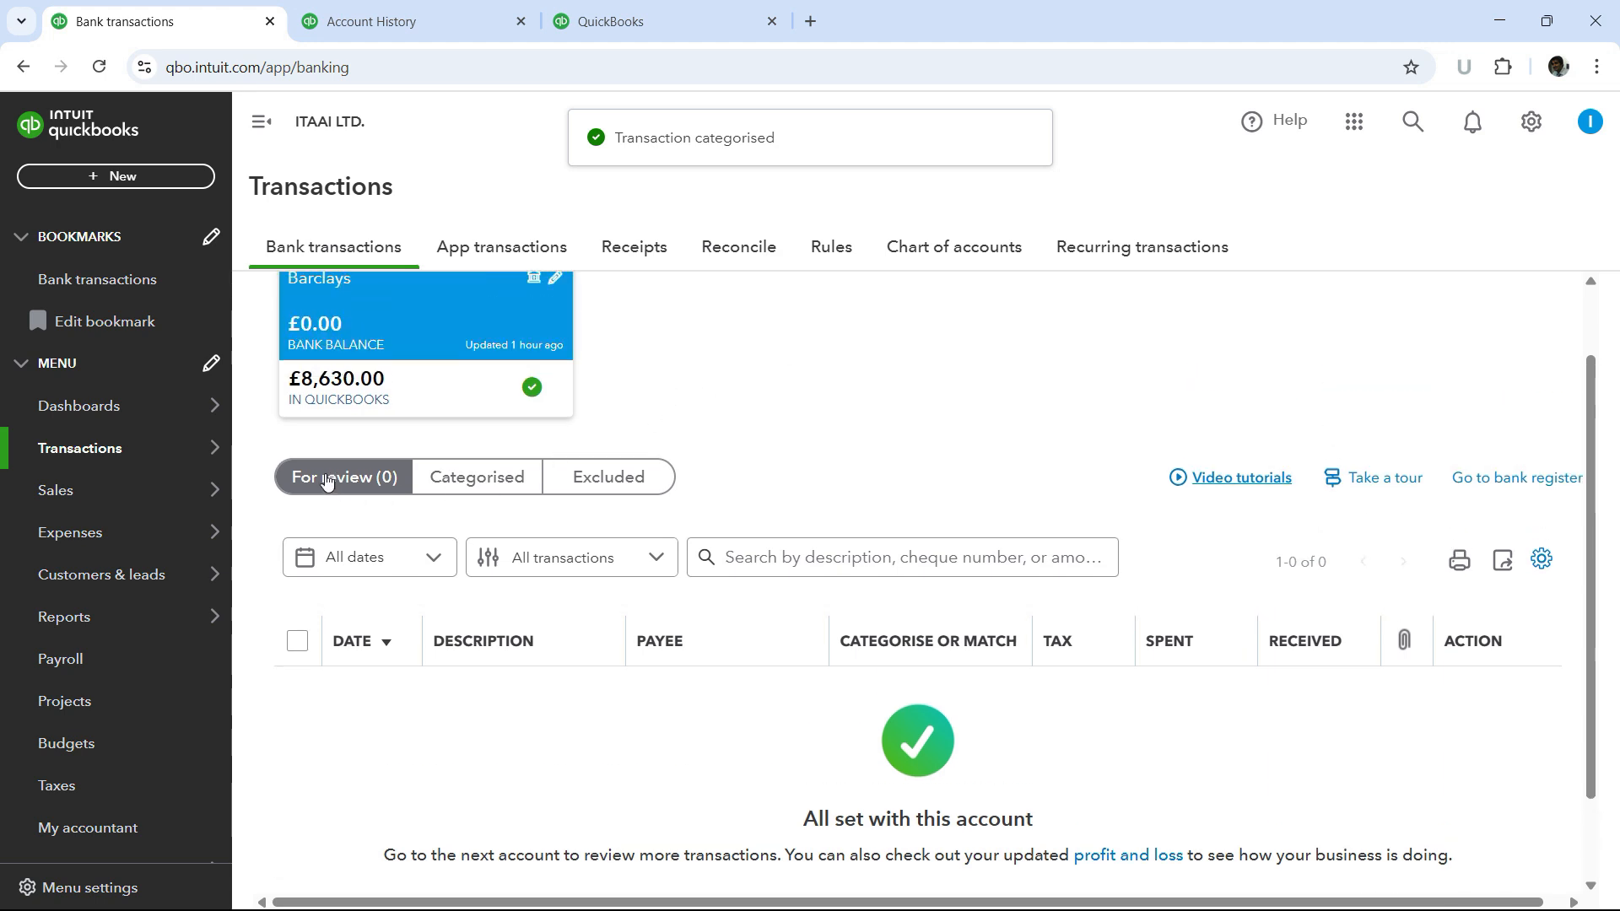
pyautogui.click(511, 487)
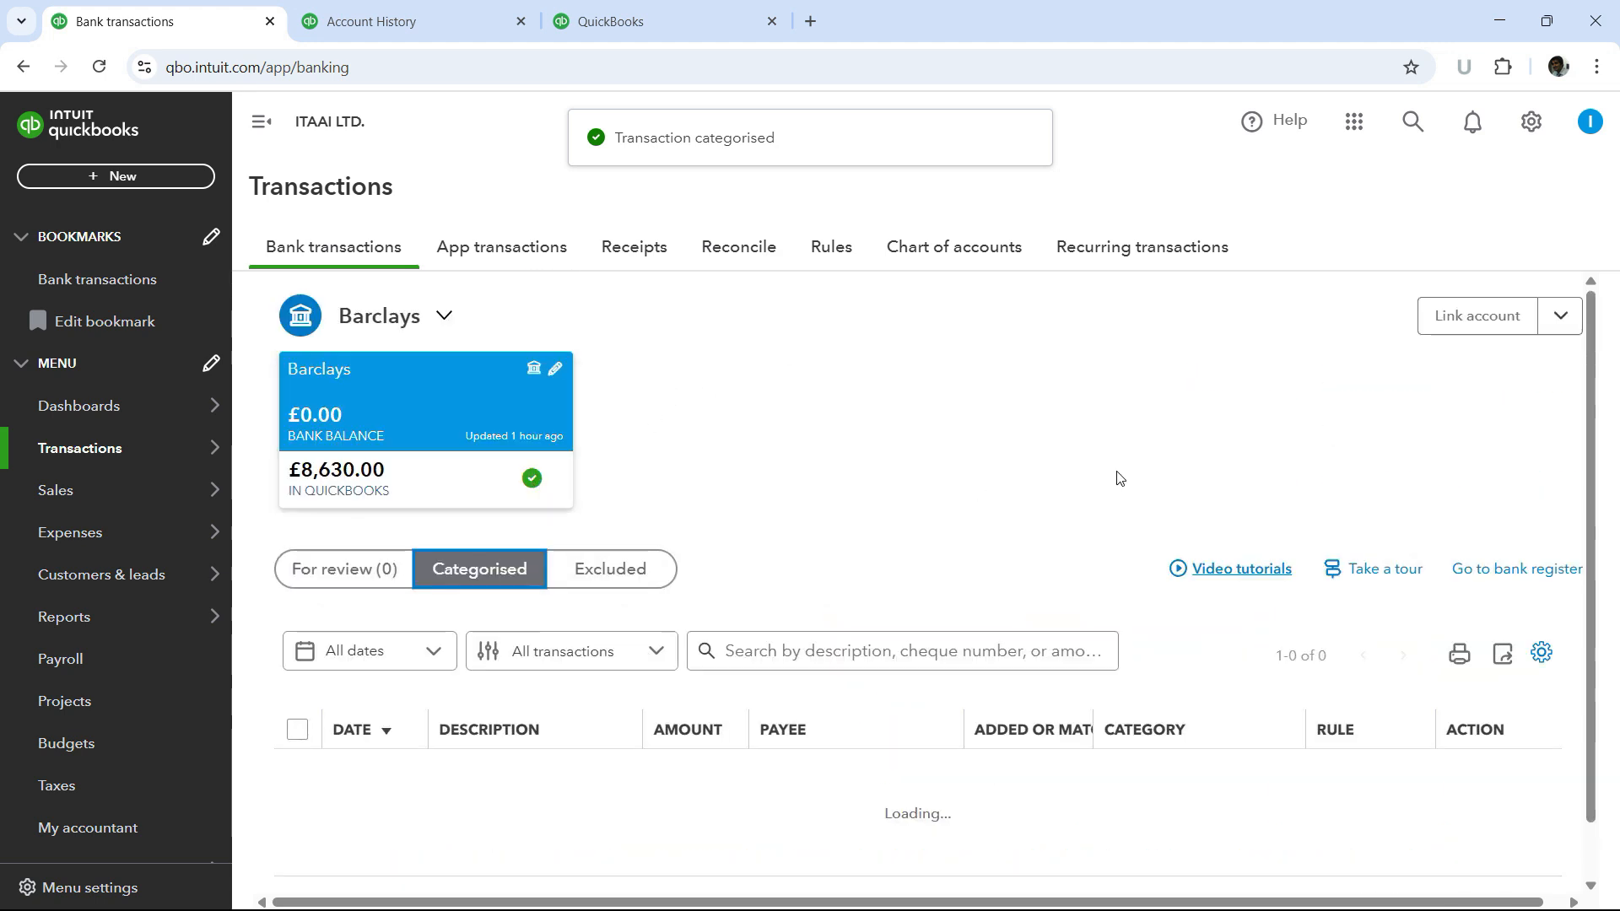
pyautogui.scroll(-2, 1045, 471)
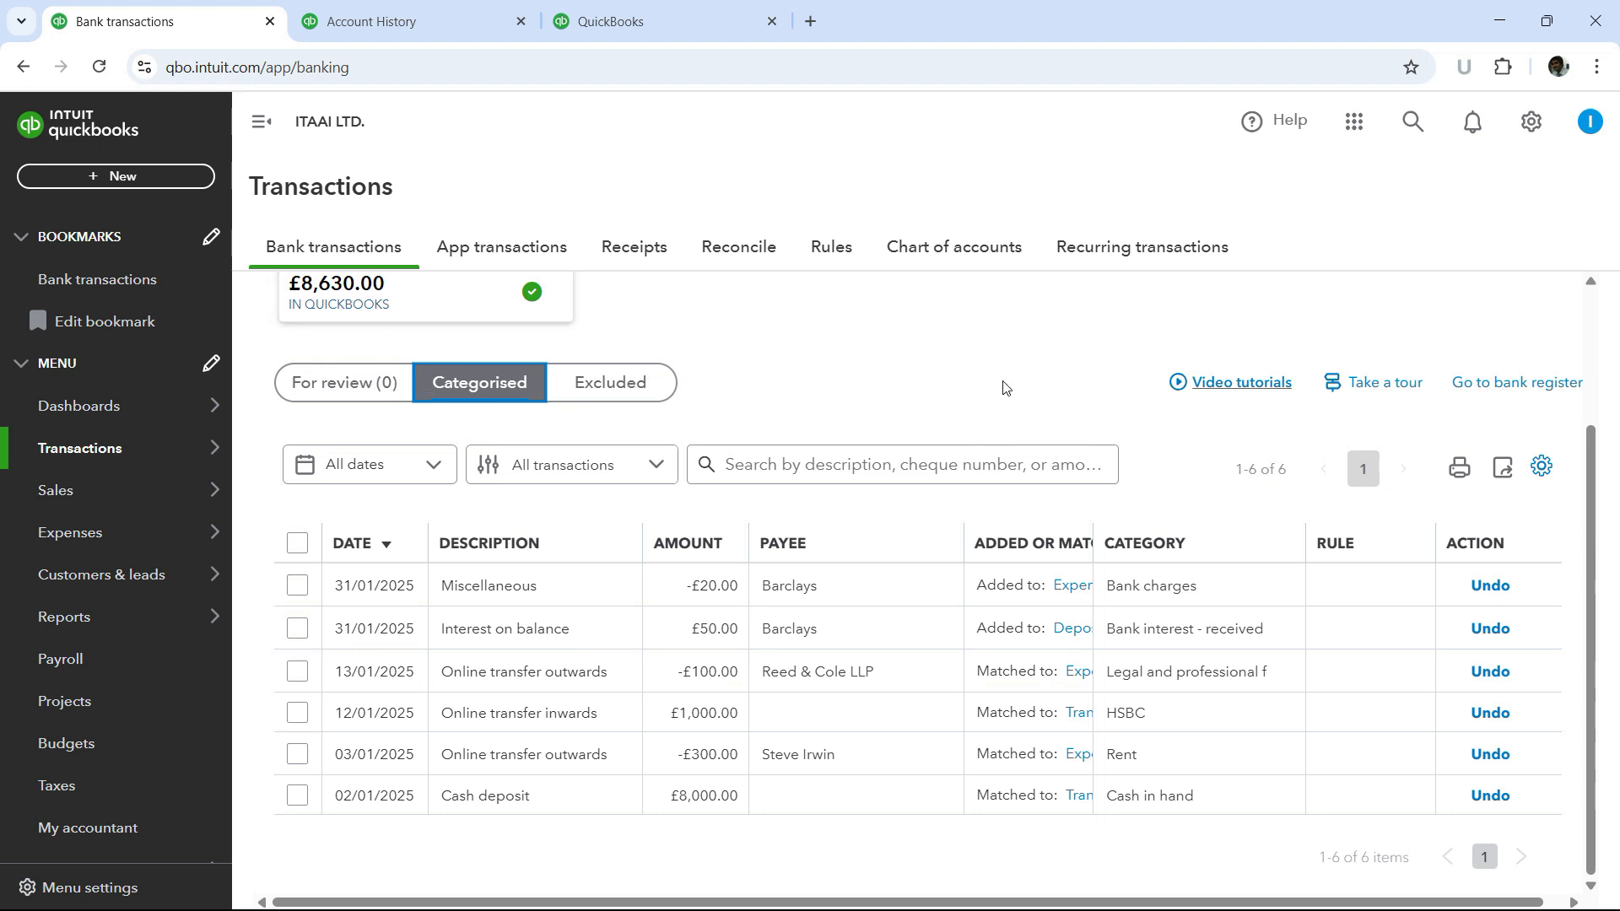
# - Reload the Barclays register tab and the dashboard tab to check the updated balances
pyautogui.click(433, 15)
pyautogui.click(99, 67)
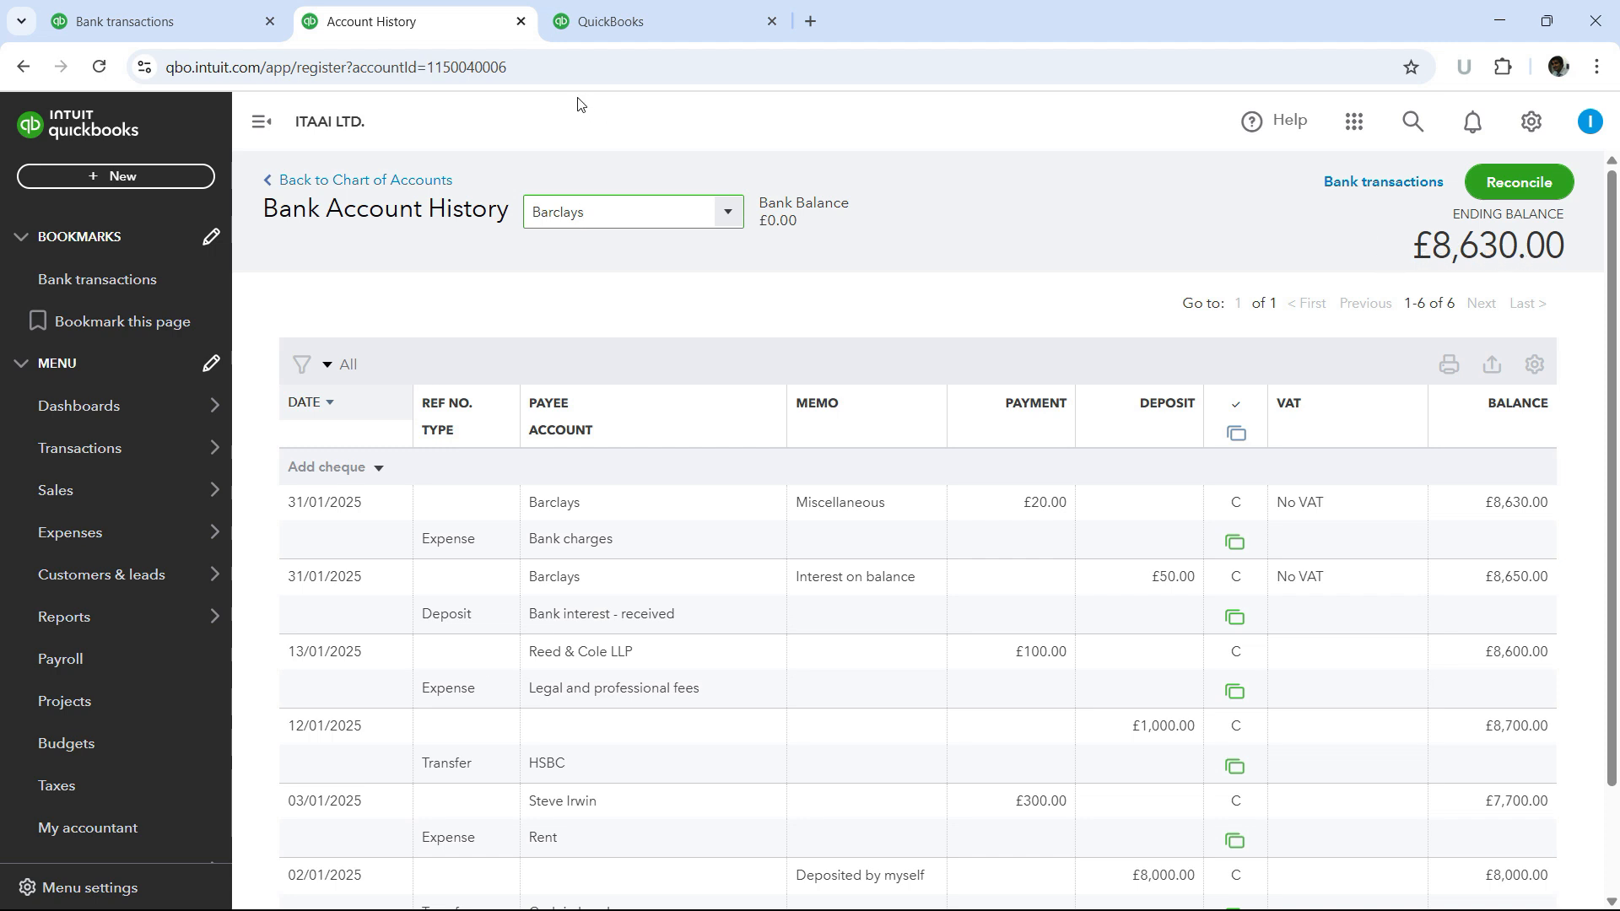
pyautogui.click(665, 18)
pyautogui.click(100, 67)
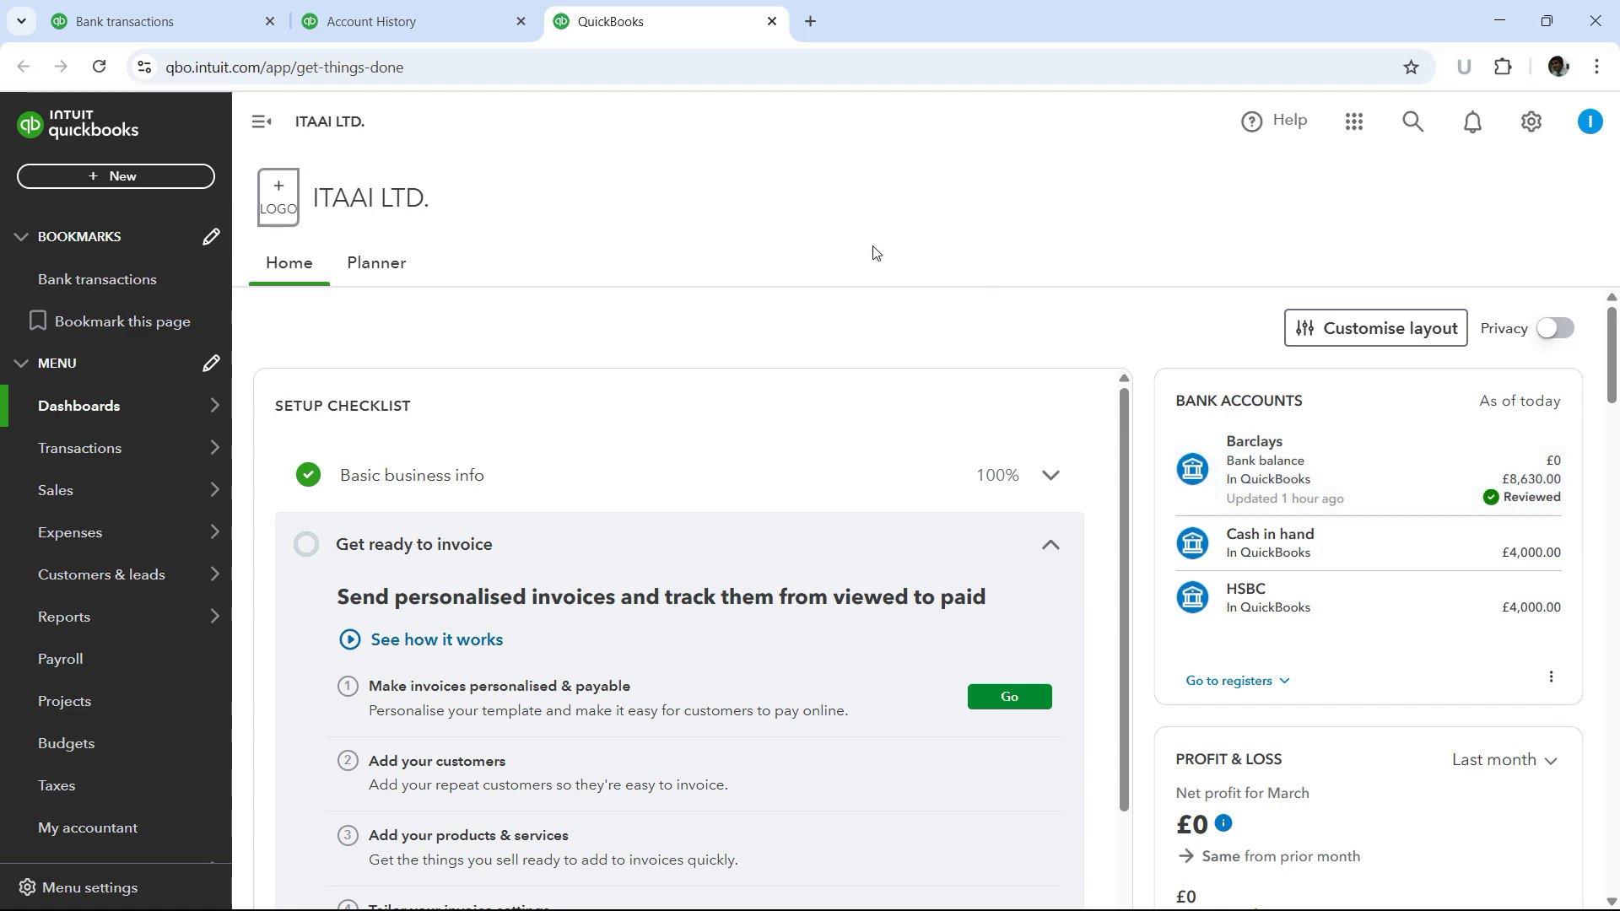
# - Return to the bank transactions tab and review the categorised Barclays transactions list
pyautogui.click(439, 12)
pyautogui.click(175, 7)
pyautogui.scroll(3, 1018, 439)
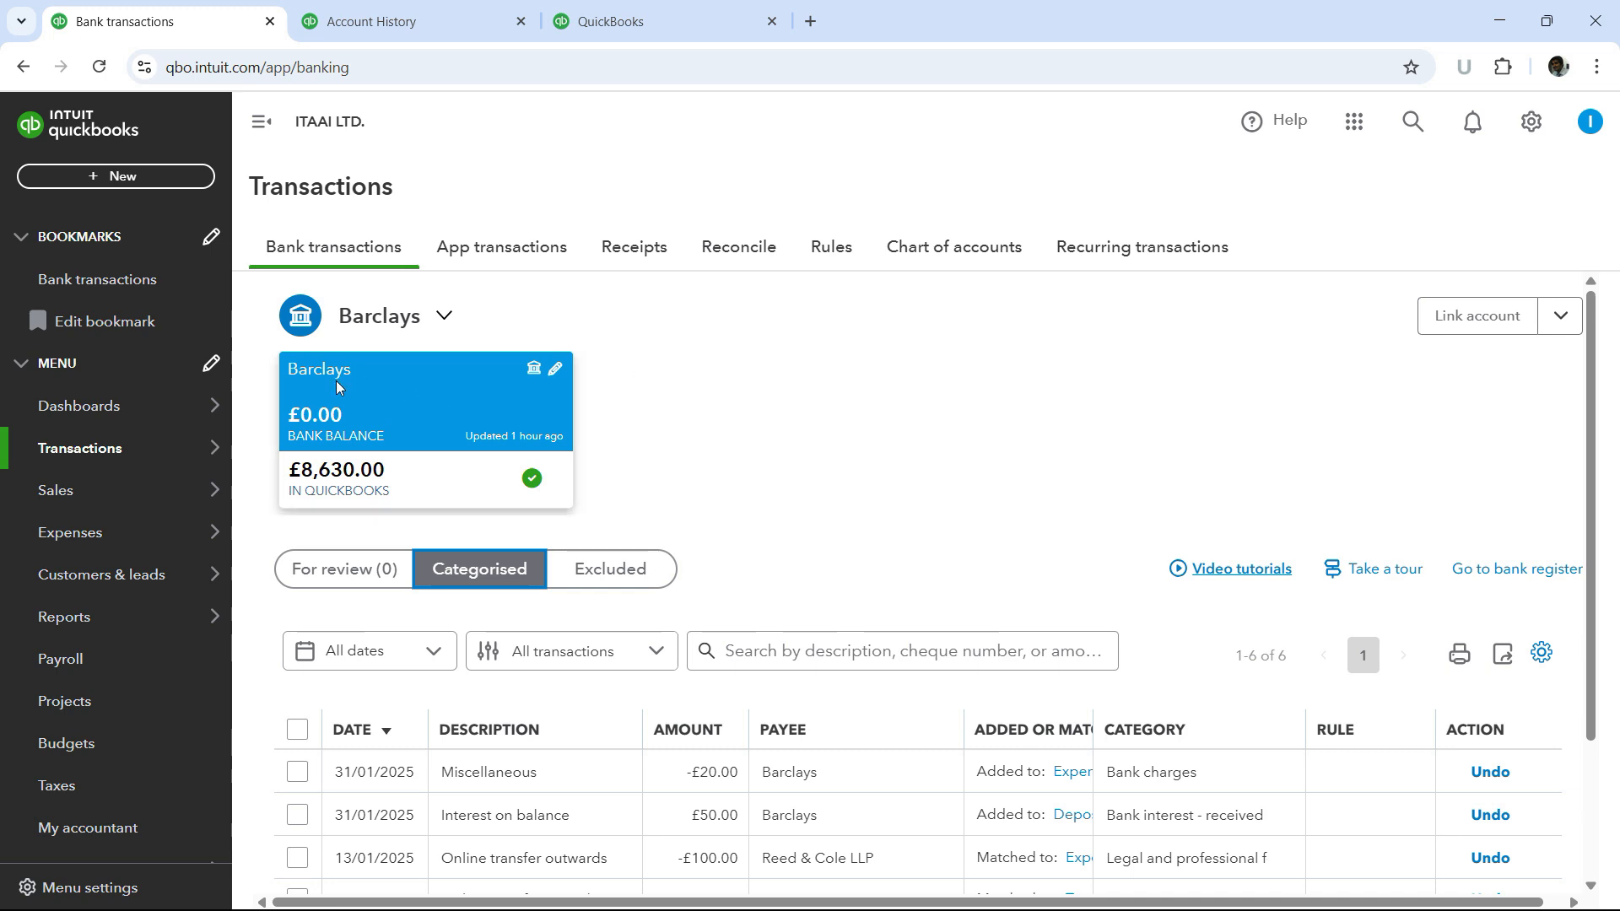
pyautogui.scroll(-1, 874, 719)
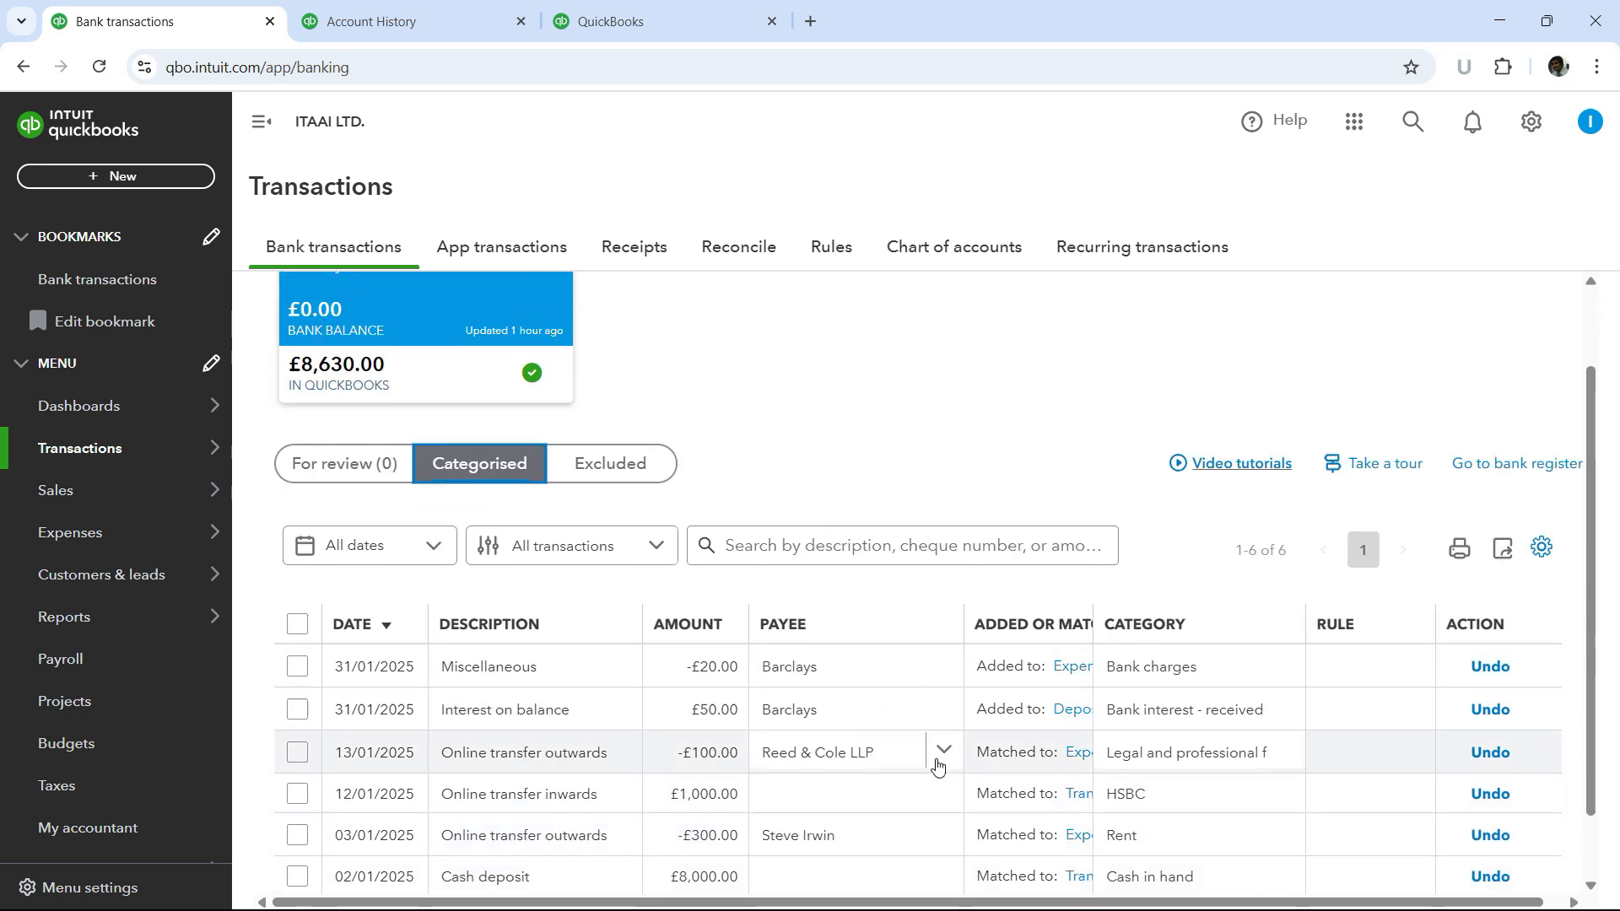
pyautogui.scroll(1, 375, 395)
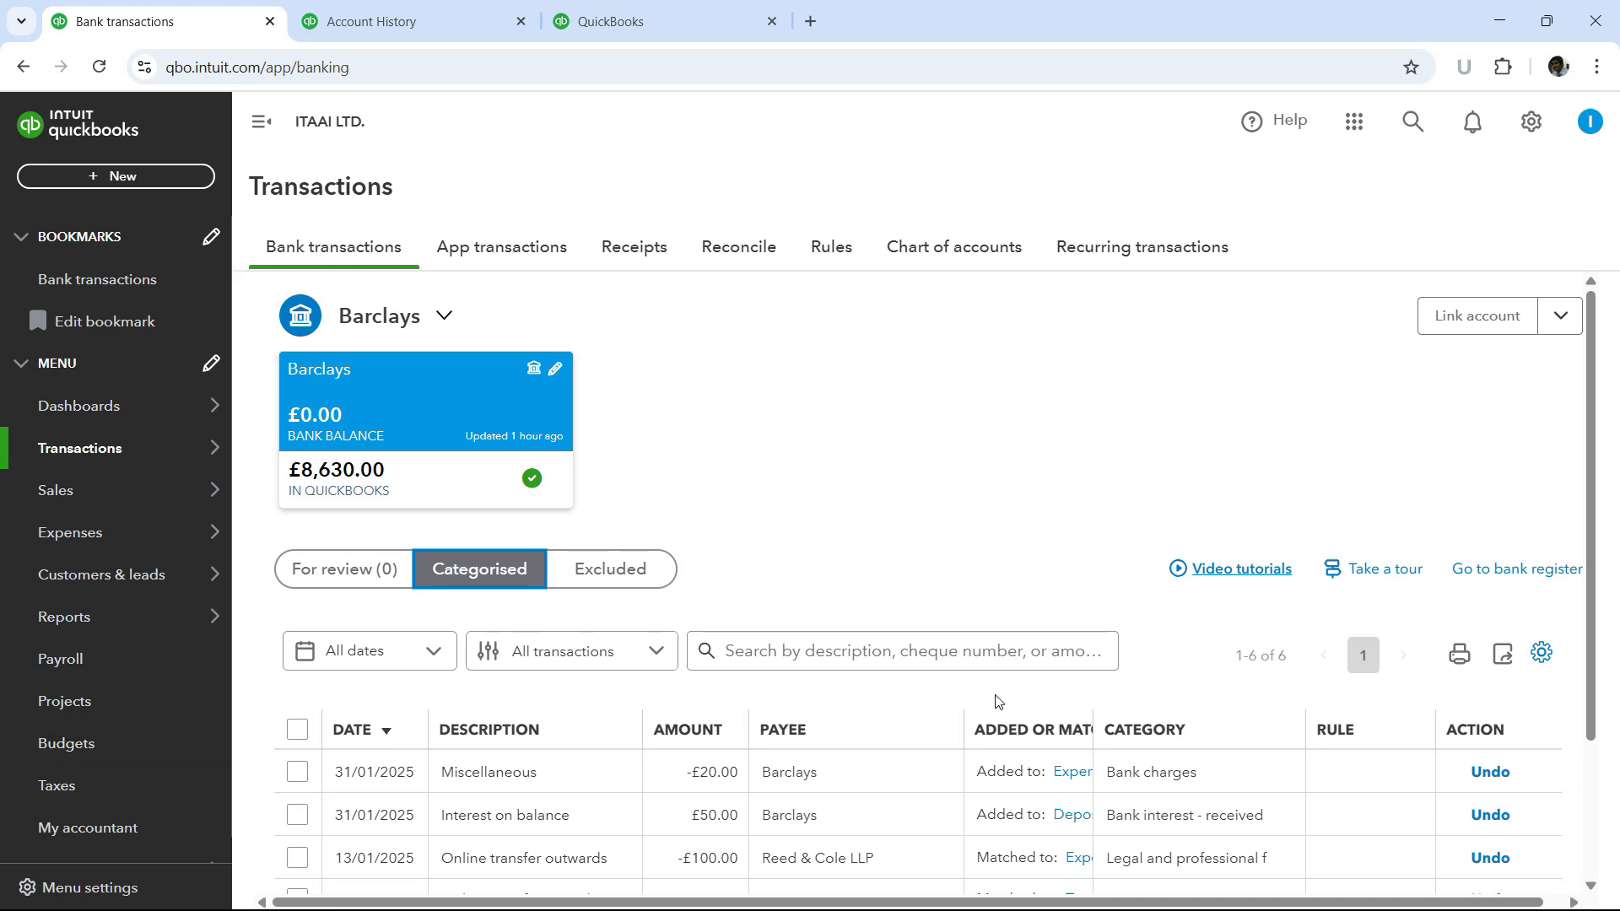
pyautogui.scroll(-1, 995, 701)
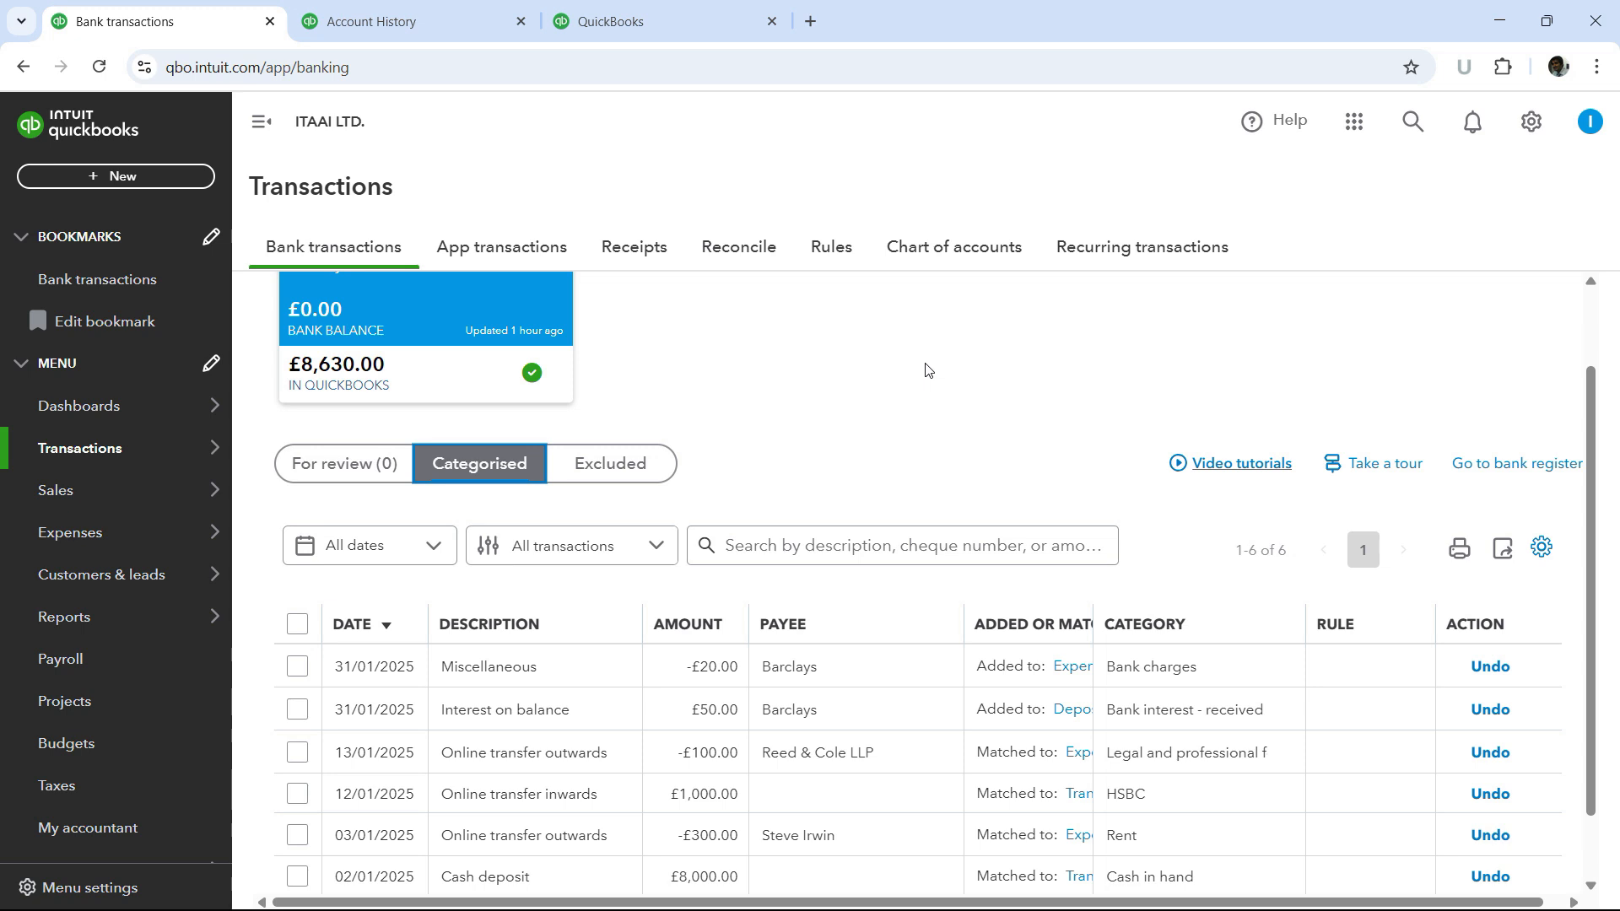
pyautogui.scroll(1, 432, 427)
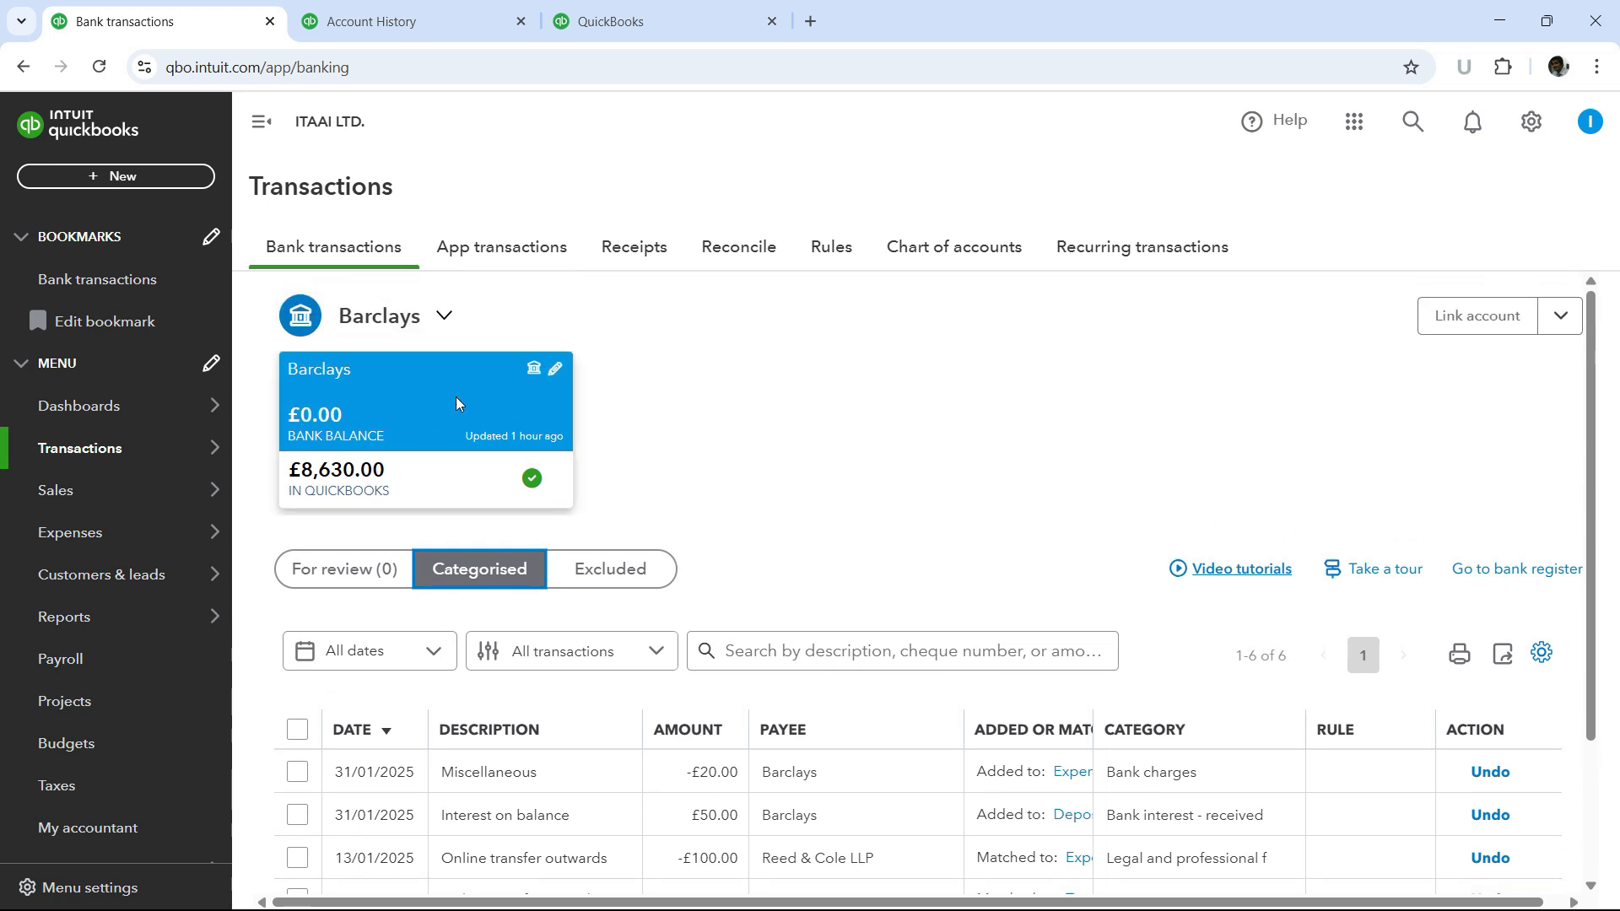